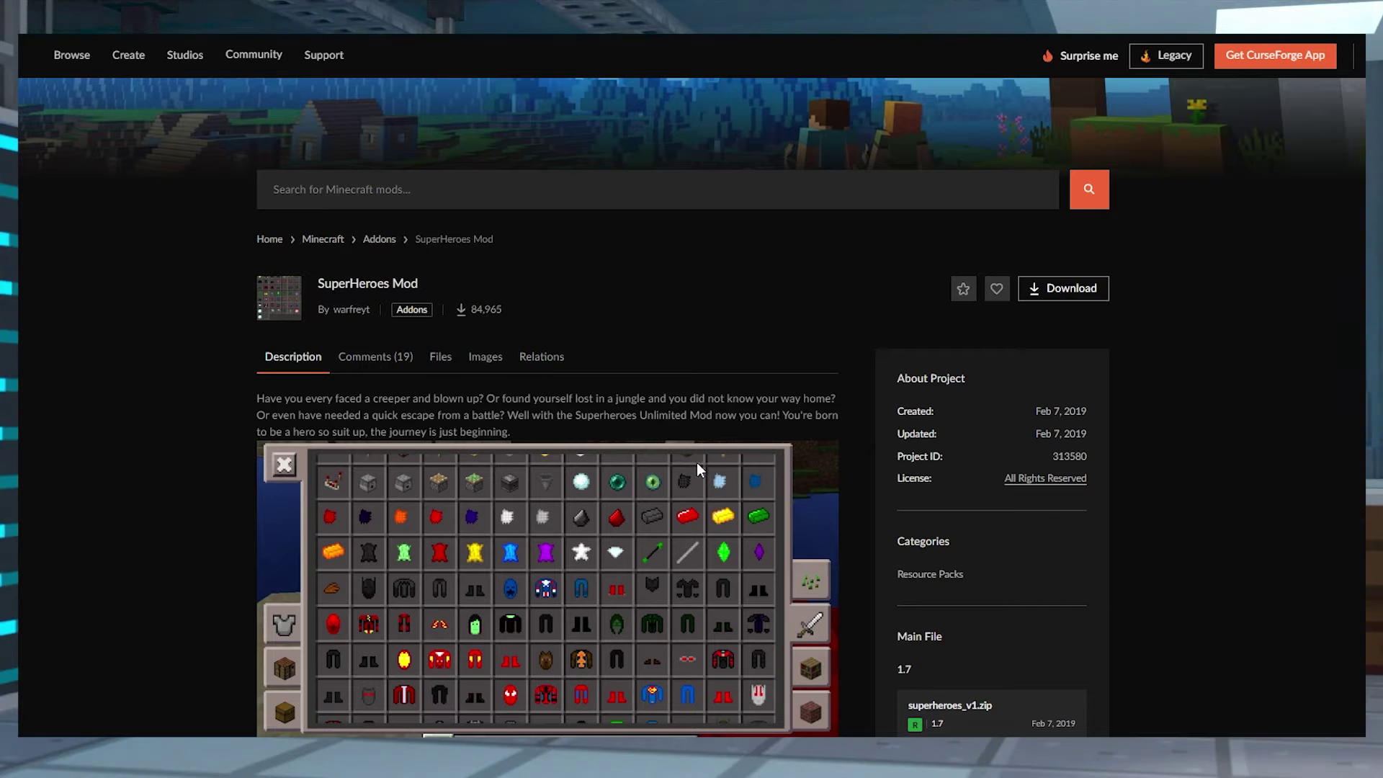
# Step: Look through the SuperHeroes Mod page, including its item screenshots, installation notes and file details
pyautogui.scroll(-8, 705, 466)
pyautogui.scroll(-8, 703, 461)
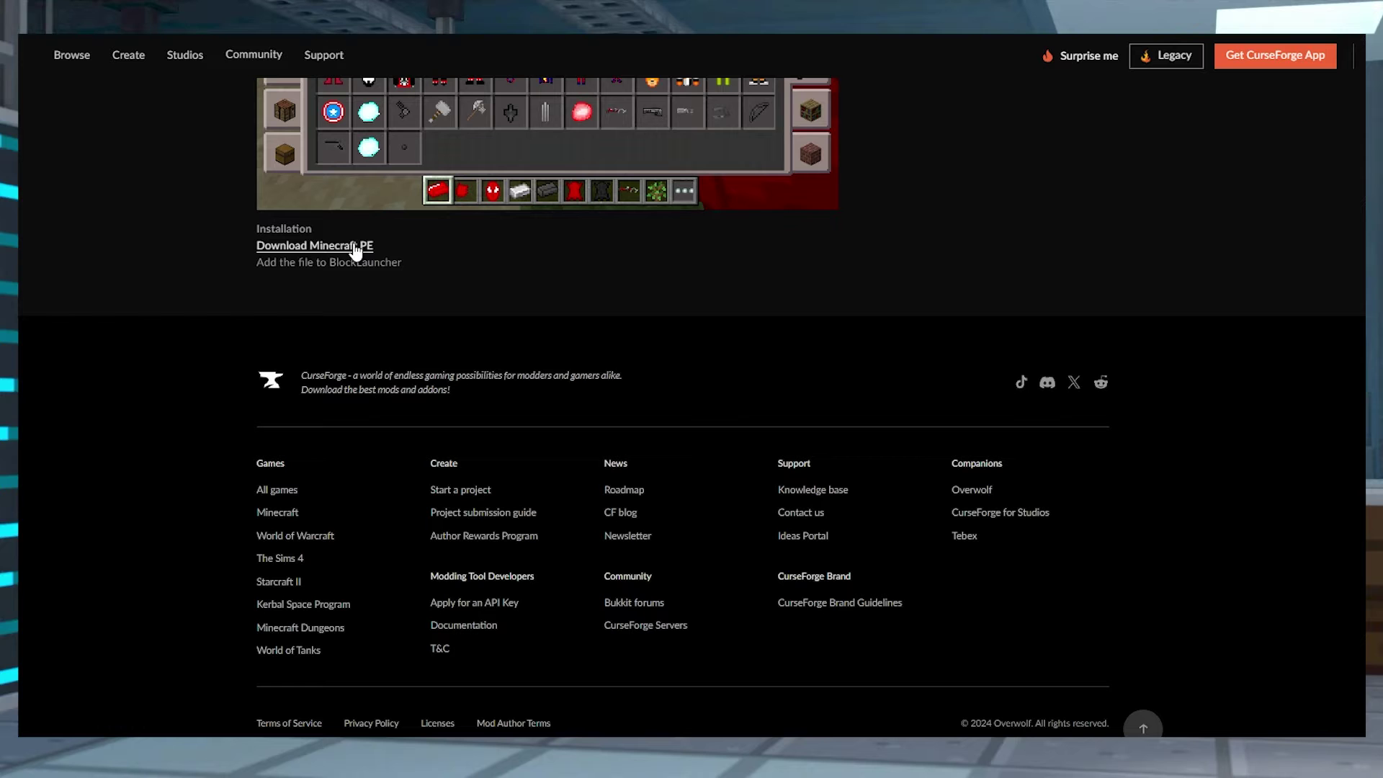
pyautogui.scroll(3, 734, 376)
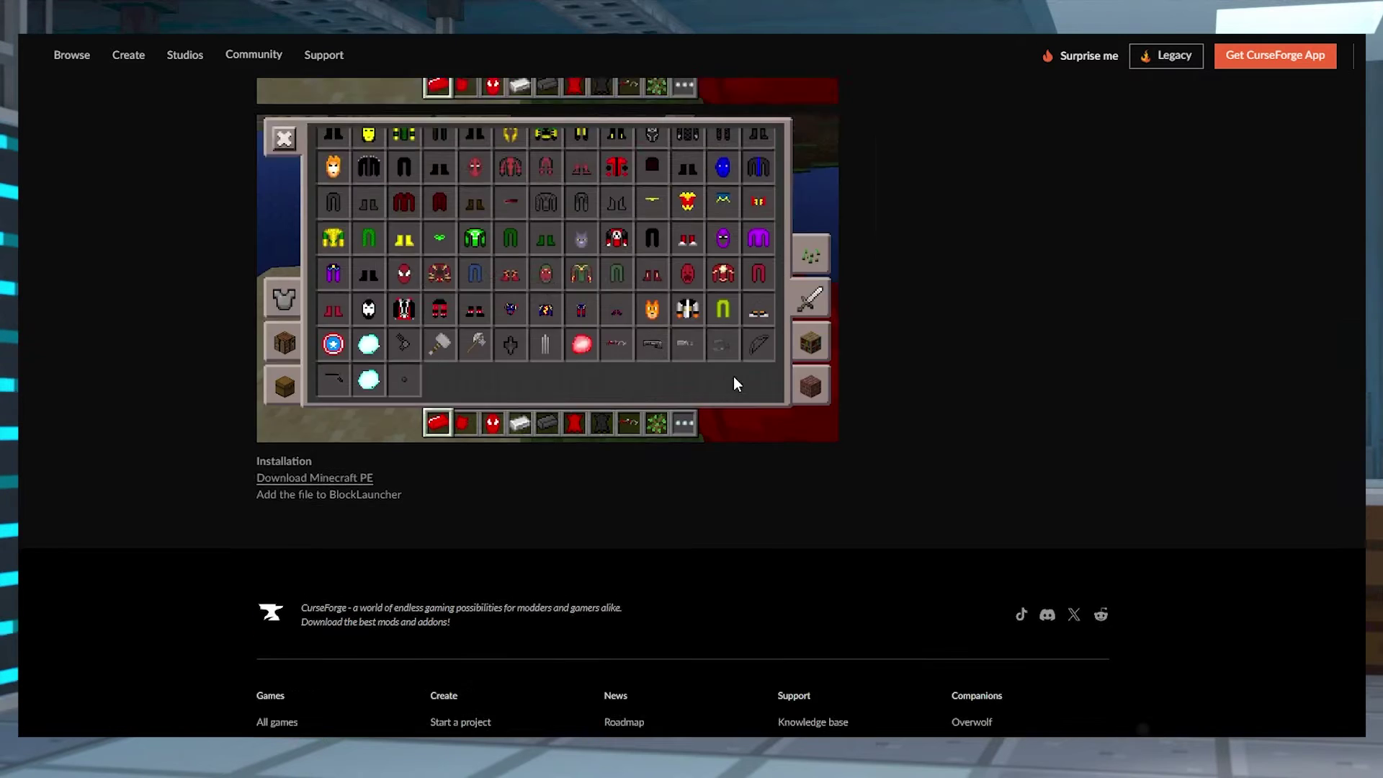
pyautogui.scroll(4, 733, 376)
pyautogui.scroll(2, 859, 375)
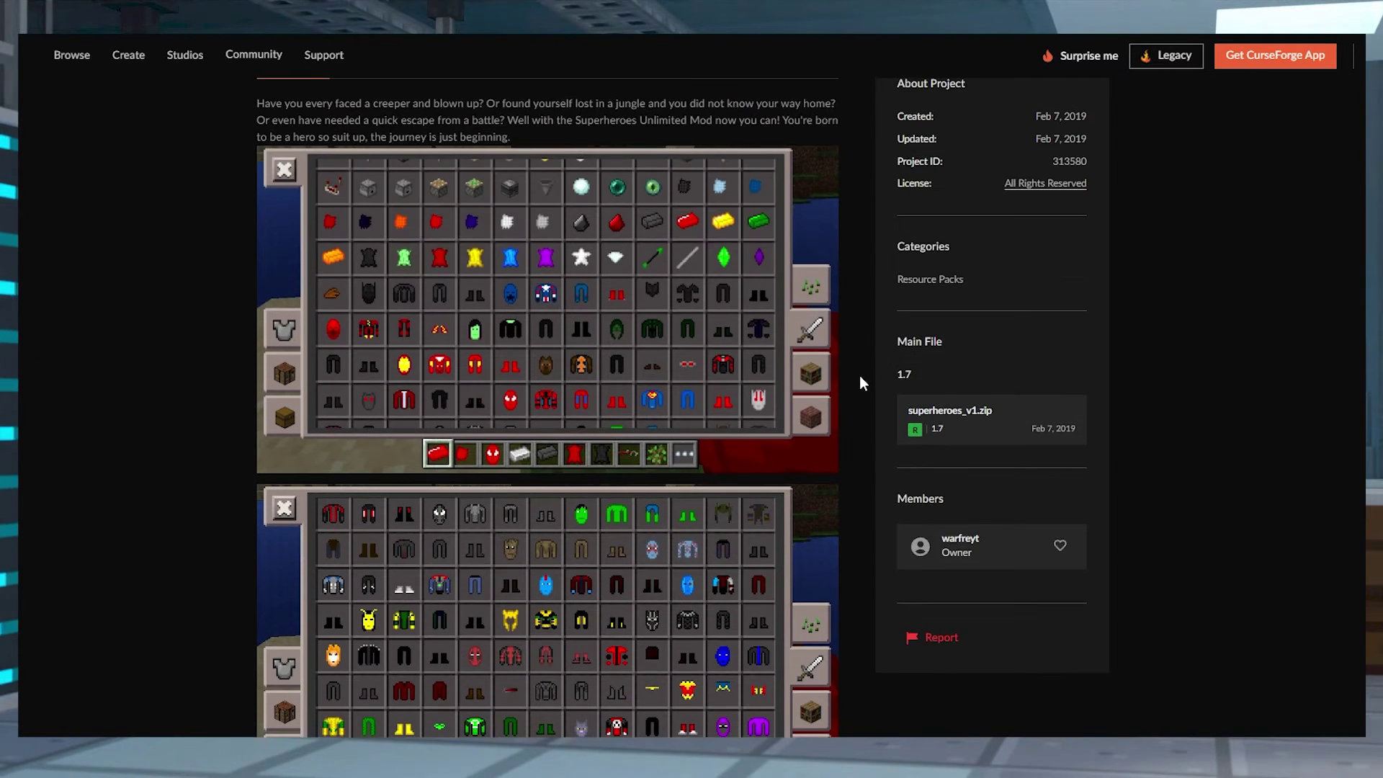
pyautogui.scroll(2, 859, 374)
# Step: Return to the Minecraft Addons list and look through the offered heropacks and other addons
pyautogui.hotkey('alt', 'Left')
pyautogui.scroll(-2, 933, 473)
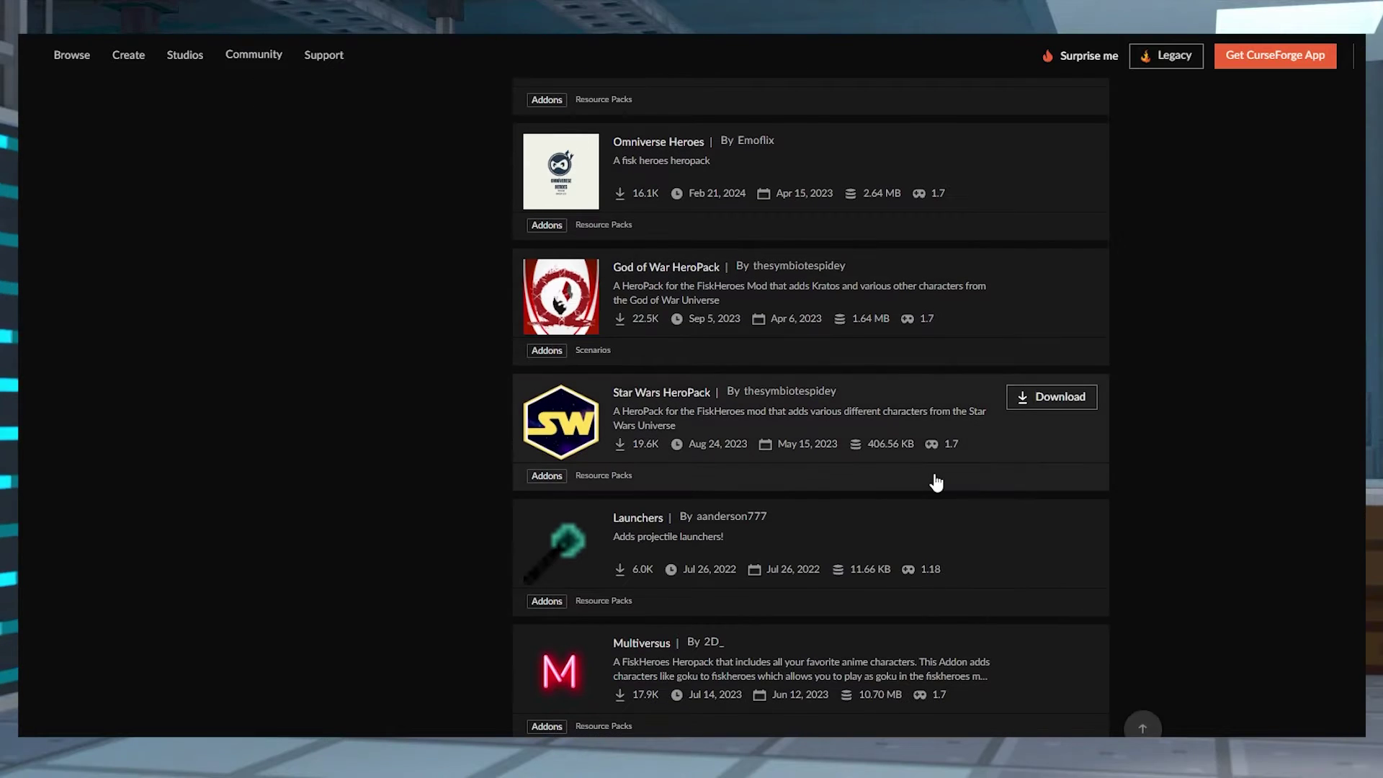
pyautogui.scroll(-1, 936, 481)
pyautogui.scroll(-2, 937, 482)
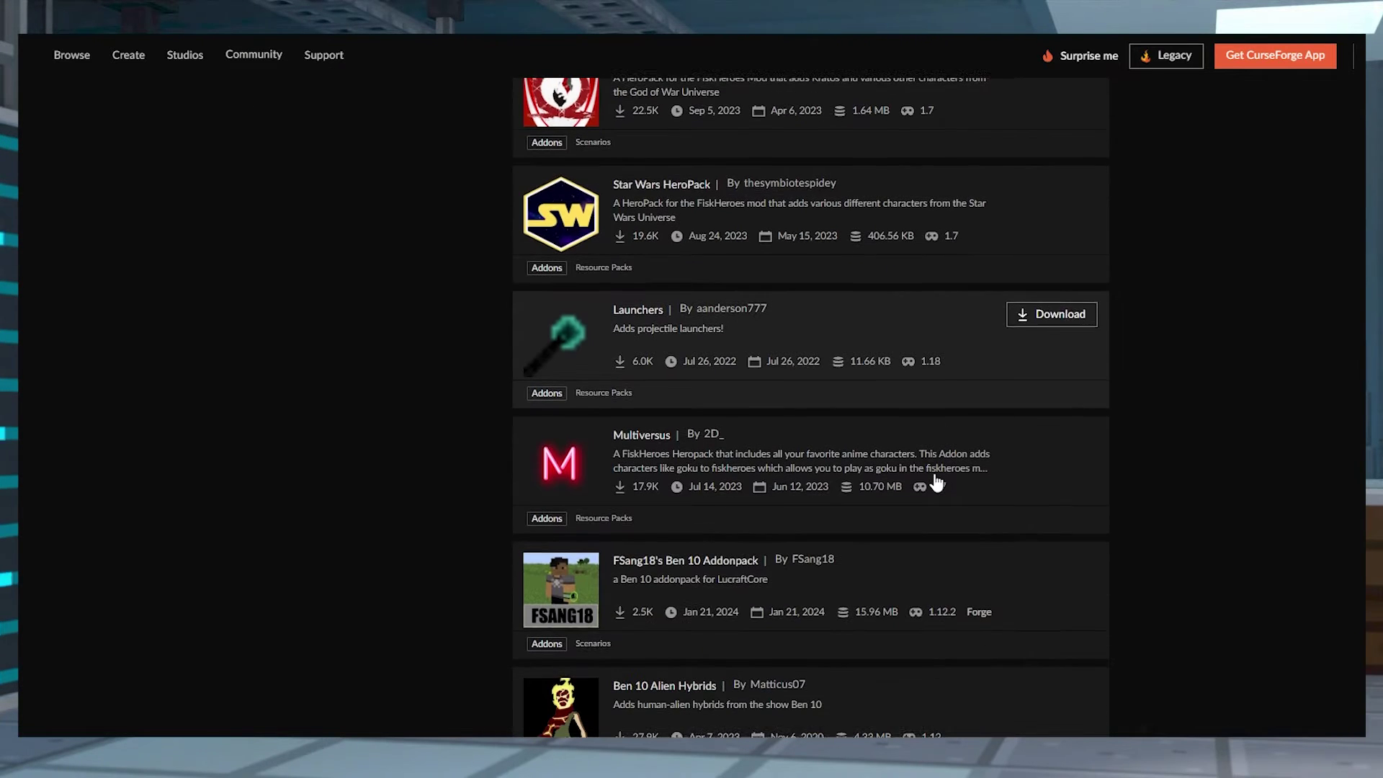
pyautogui.scroll(-3, 936, 482)
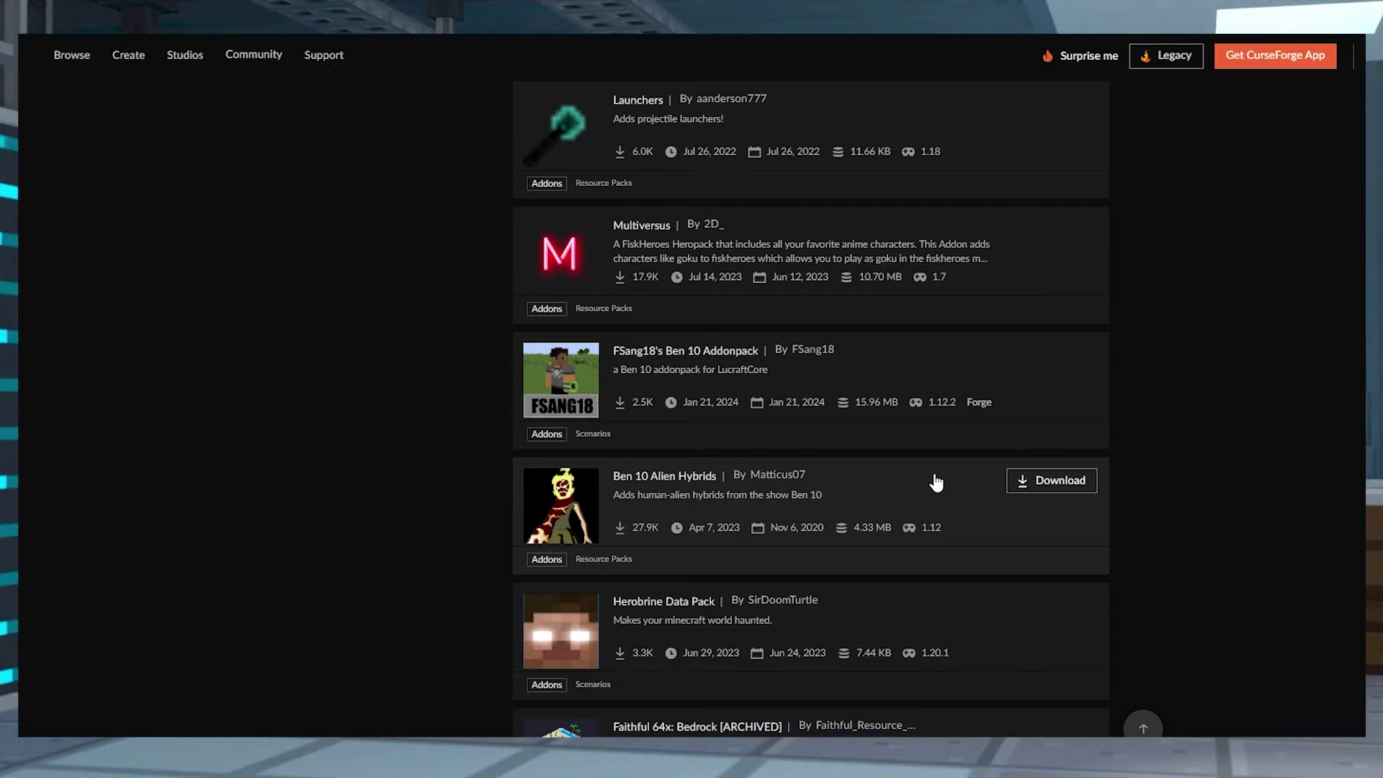
pyautogui.scroll(-2, 937, 482)
pyautogui.scroll(-1, 936, 482)
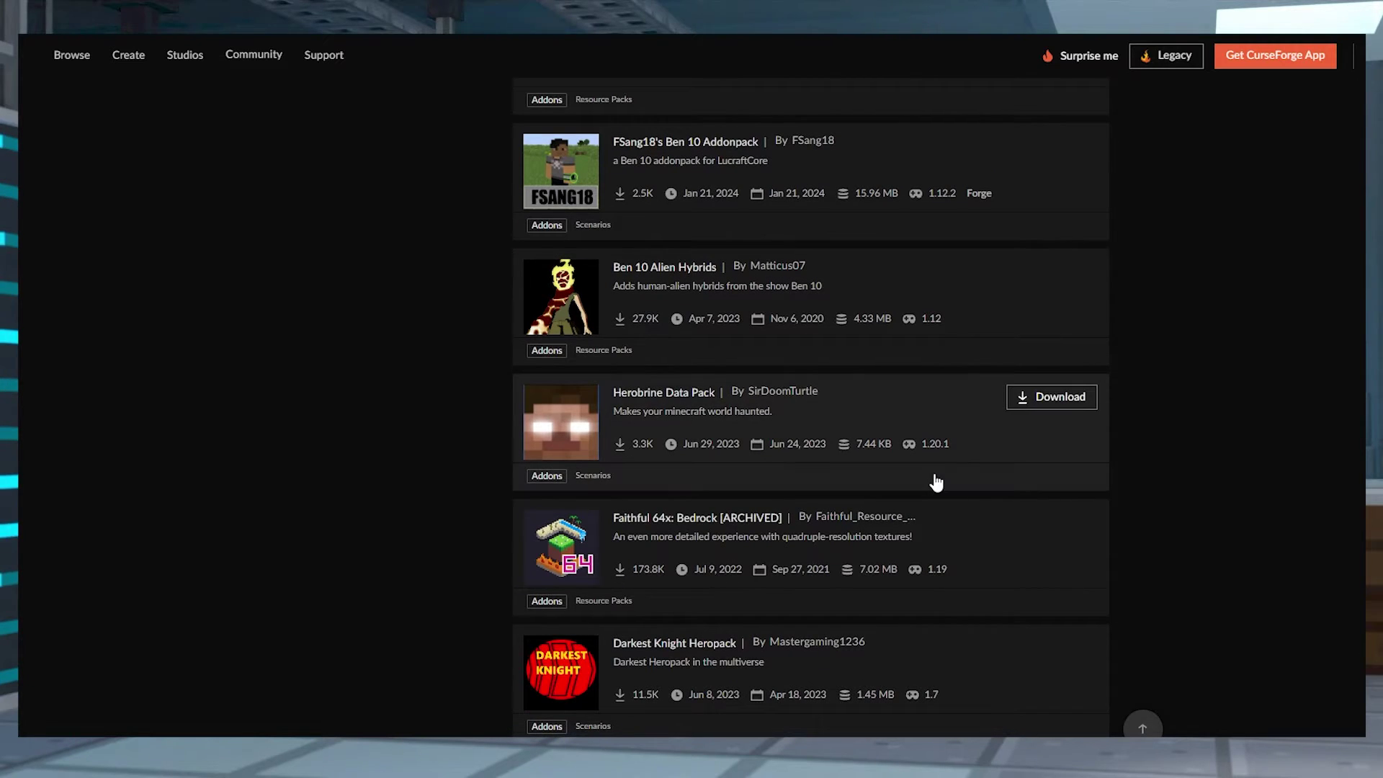
pyautogui.scroll(-4, 950, 558)
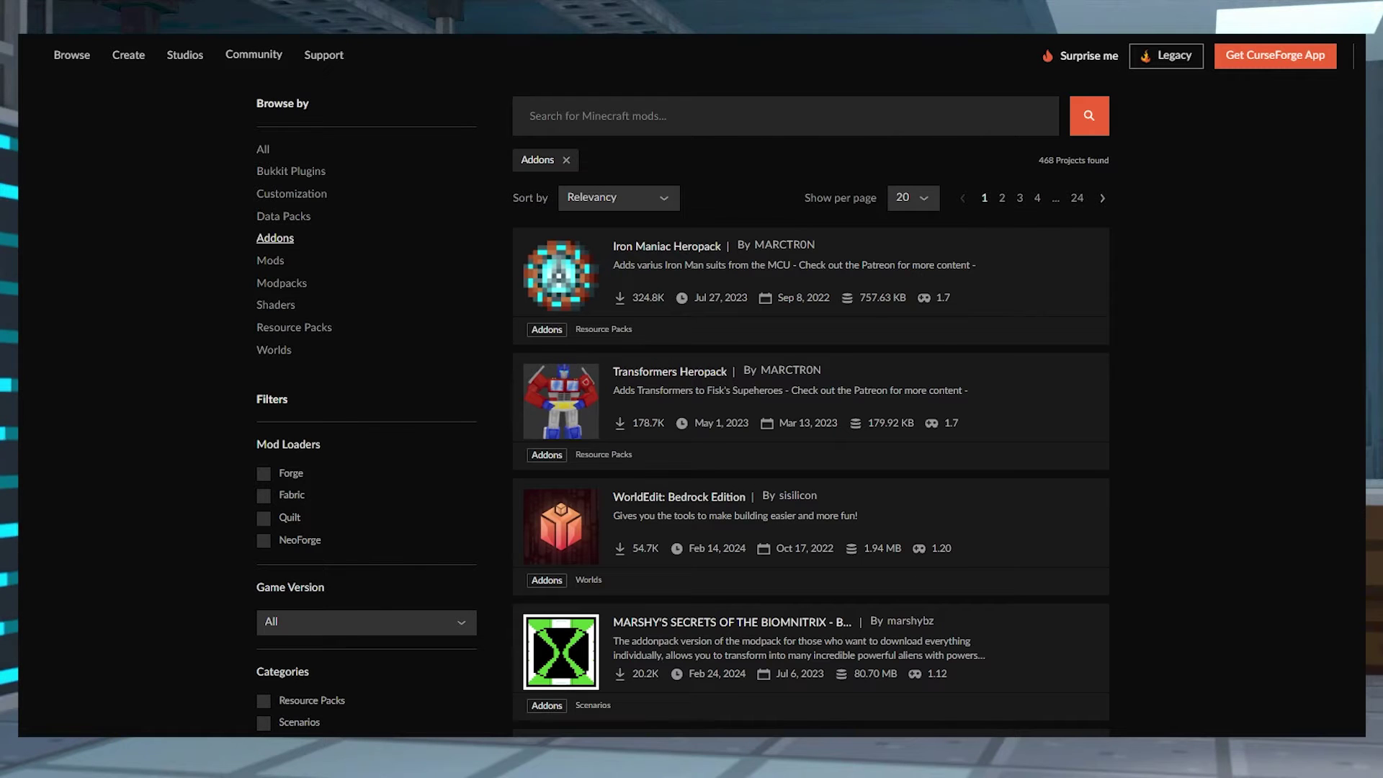
pyautogui.moveTo(869, 586)
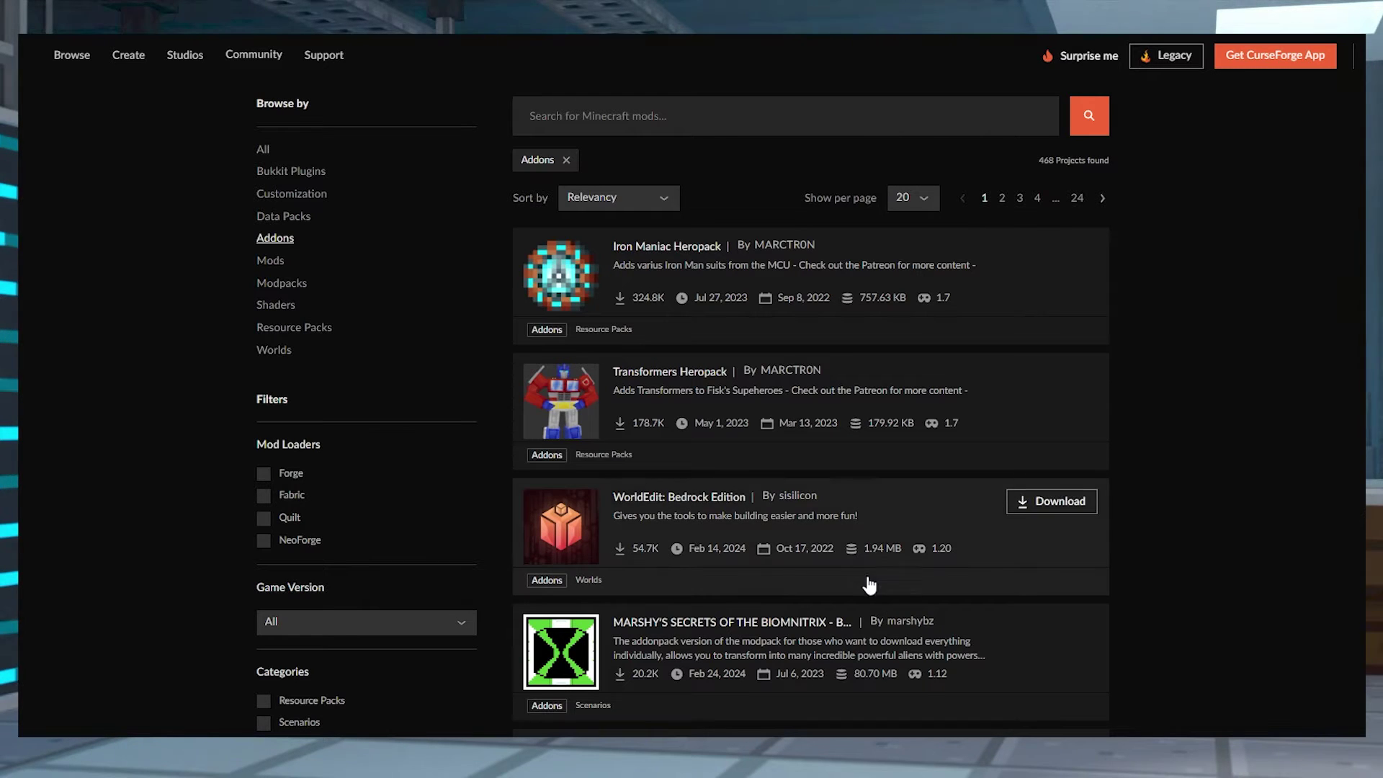
pyautogui.scroll(-3, 933, 472)
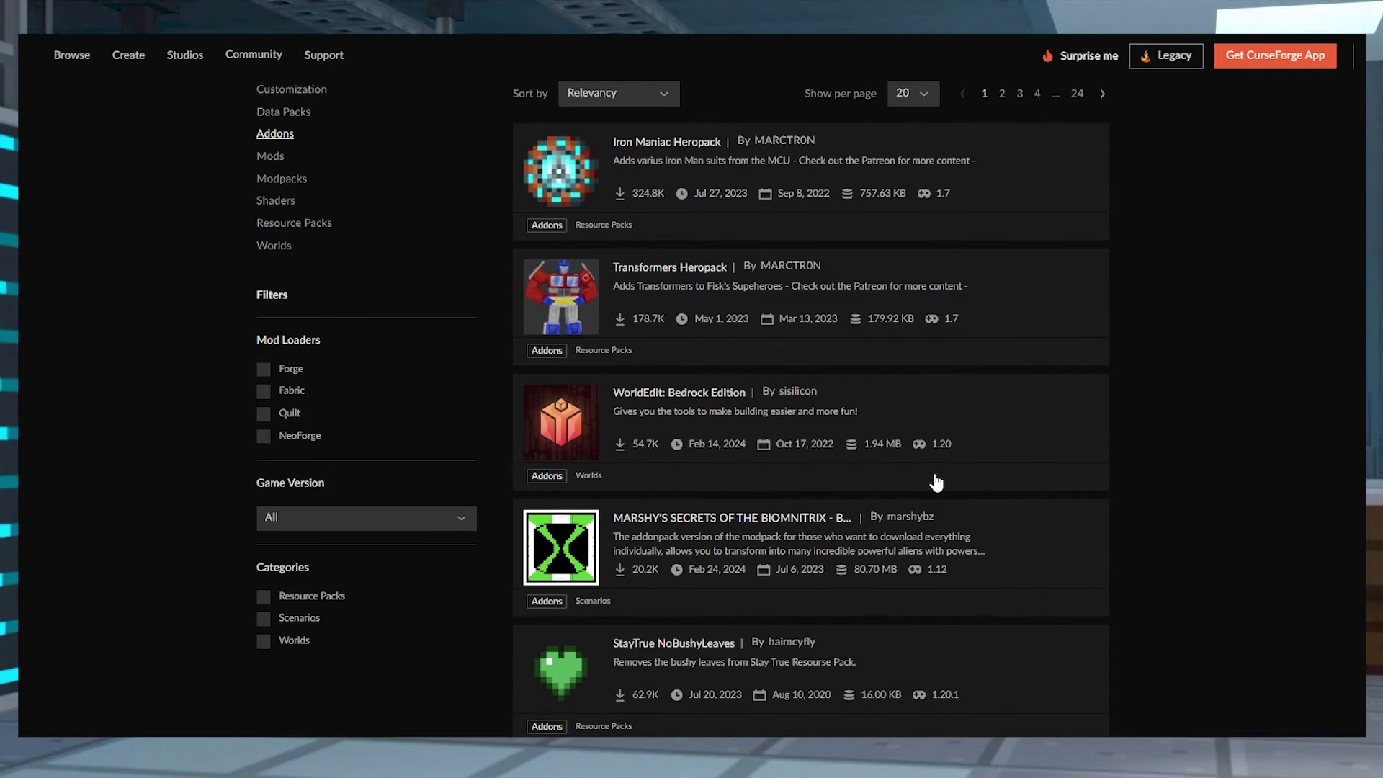
pyautogui.moveTo(936, 483)
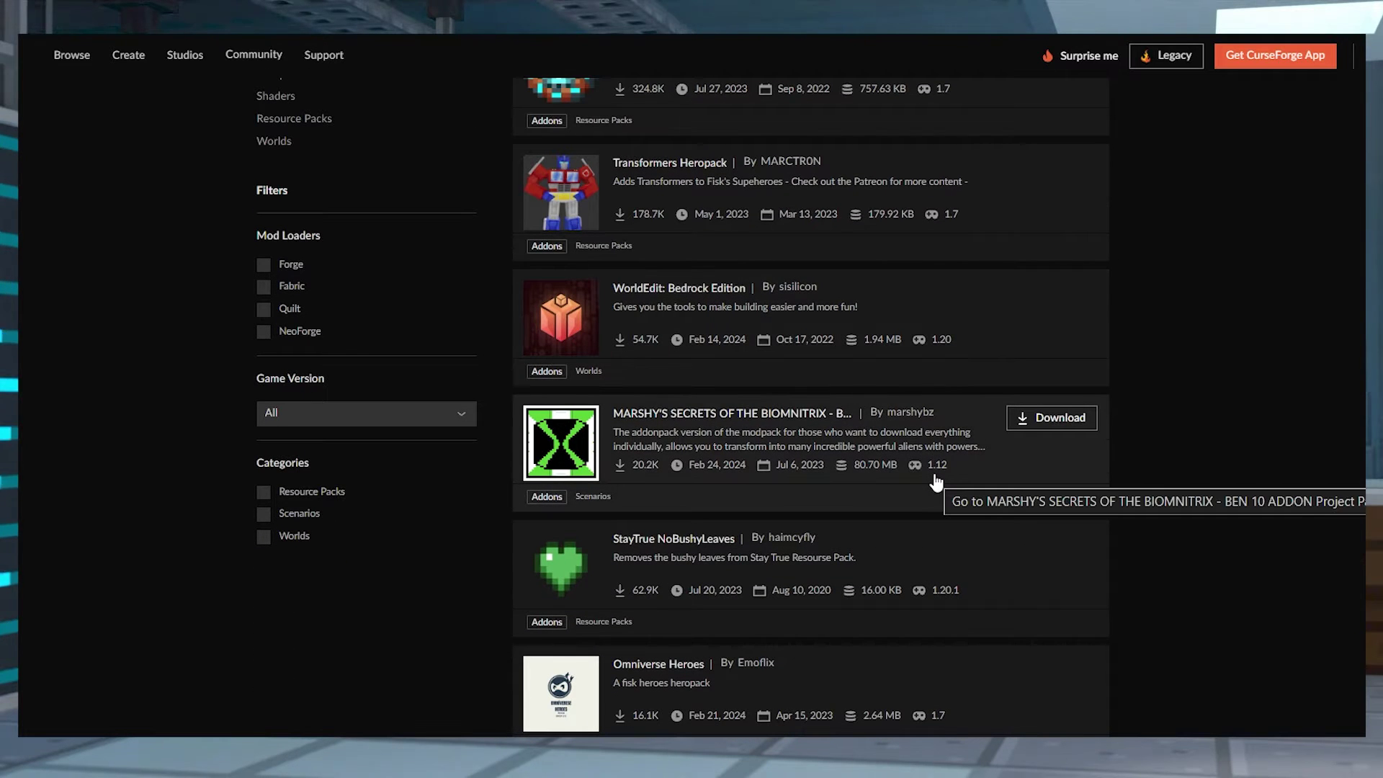
pyautogui.scroll(-1, 936, 483)
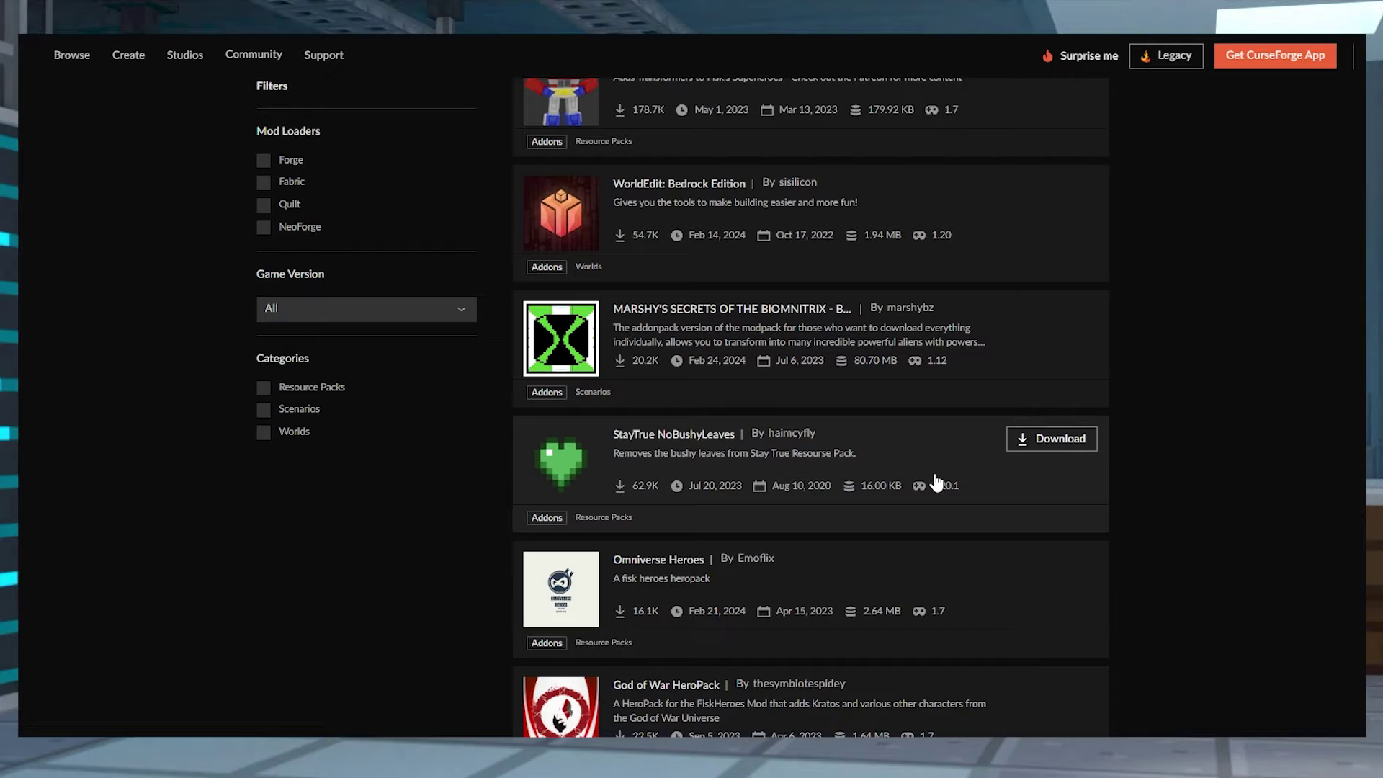
pyautogui.scroll(-1, 936, 483)
pyautogui.scroll(-1, 936, 483)
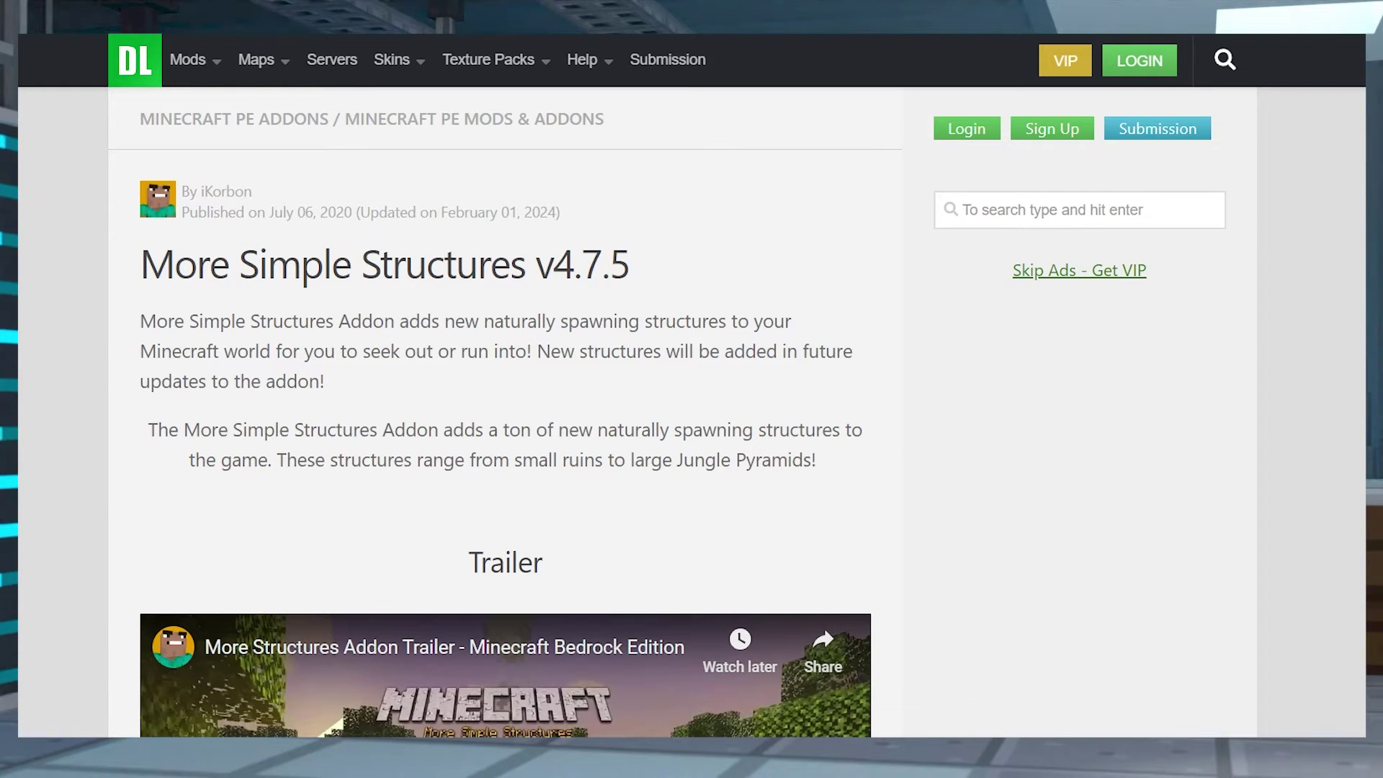
# Step: Read the description and trailer section of the More Simple Structures v4.7.5 addon on MCPEDL
pyautogui.scroll(-3, 623, 411)
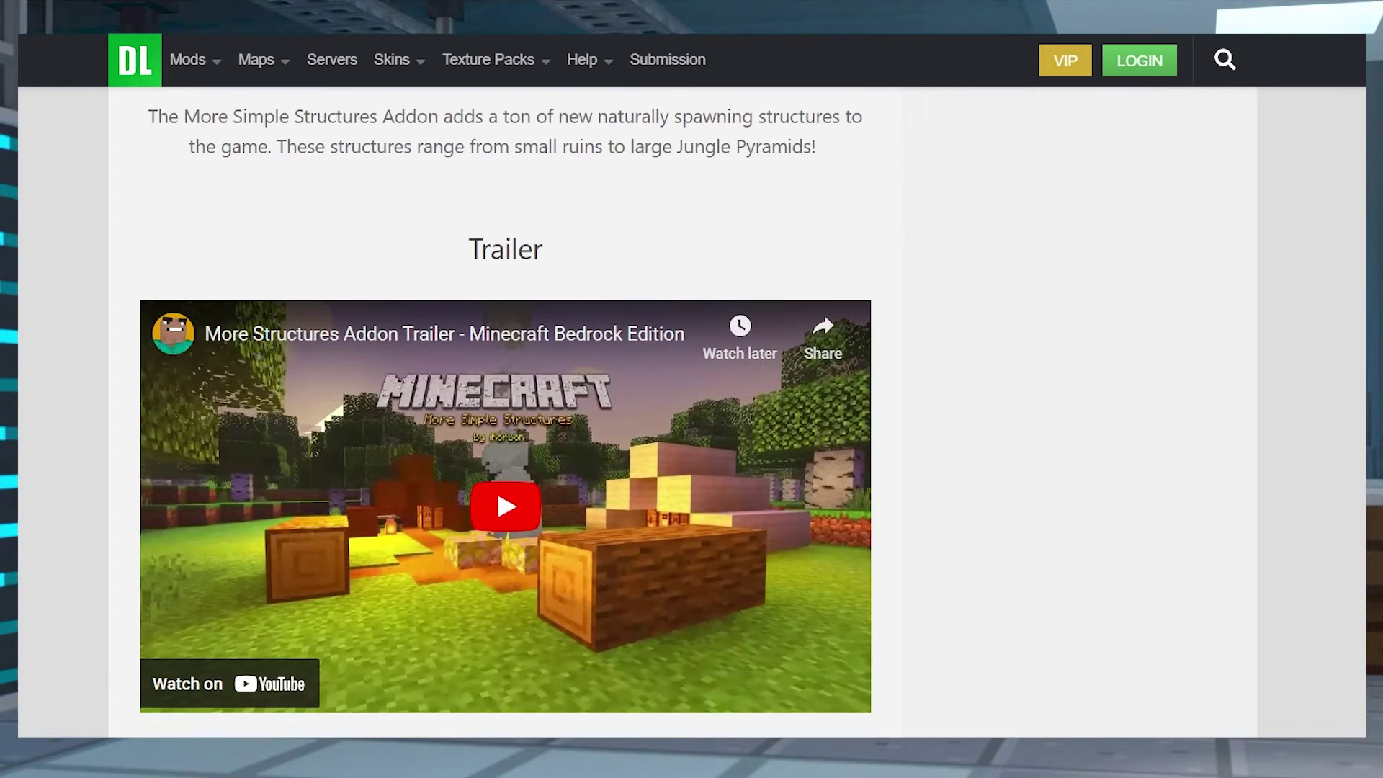
pyautogui.scroll(-3, 623, 411)
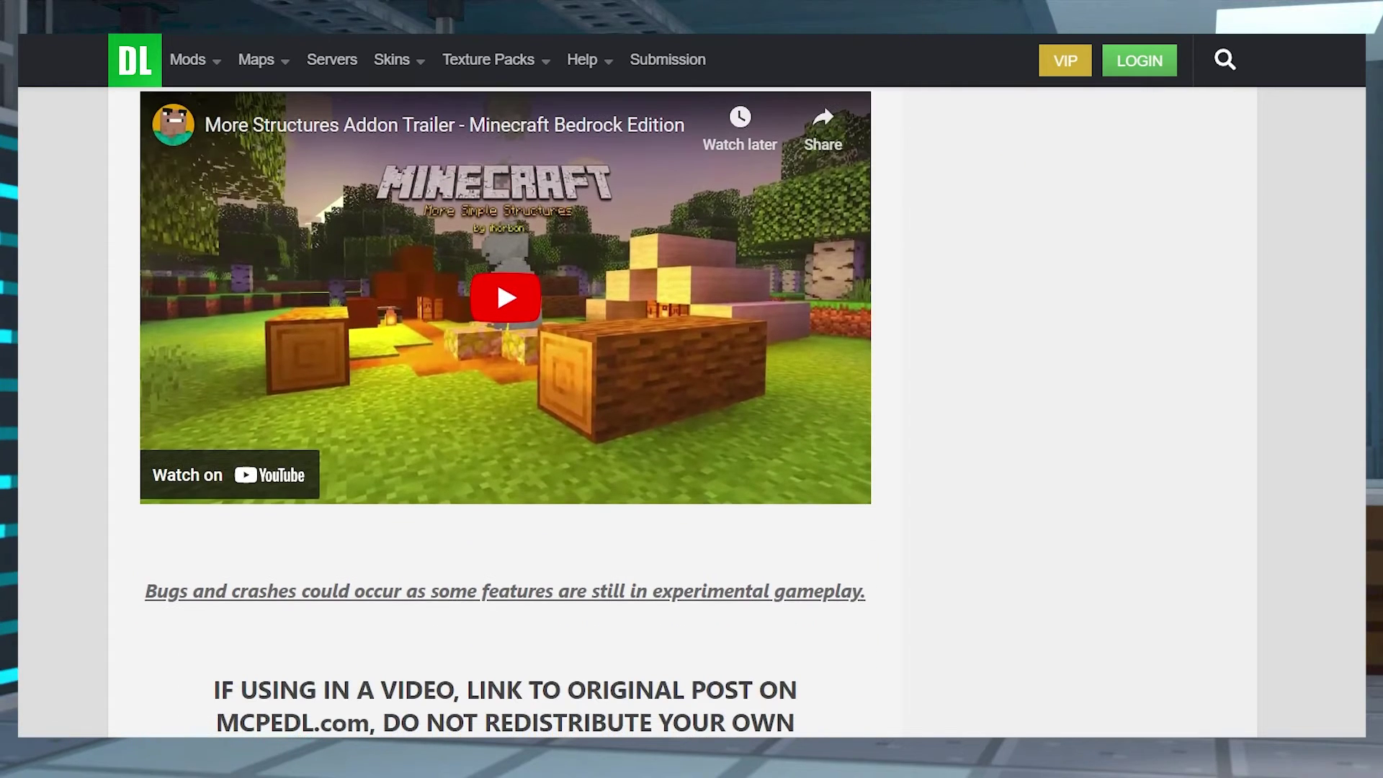
pyautogui.scroll(-2, 622, 411)
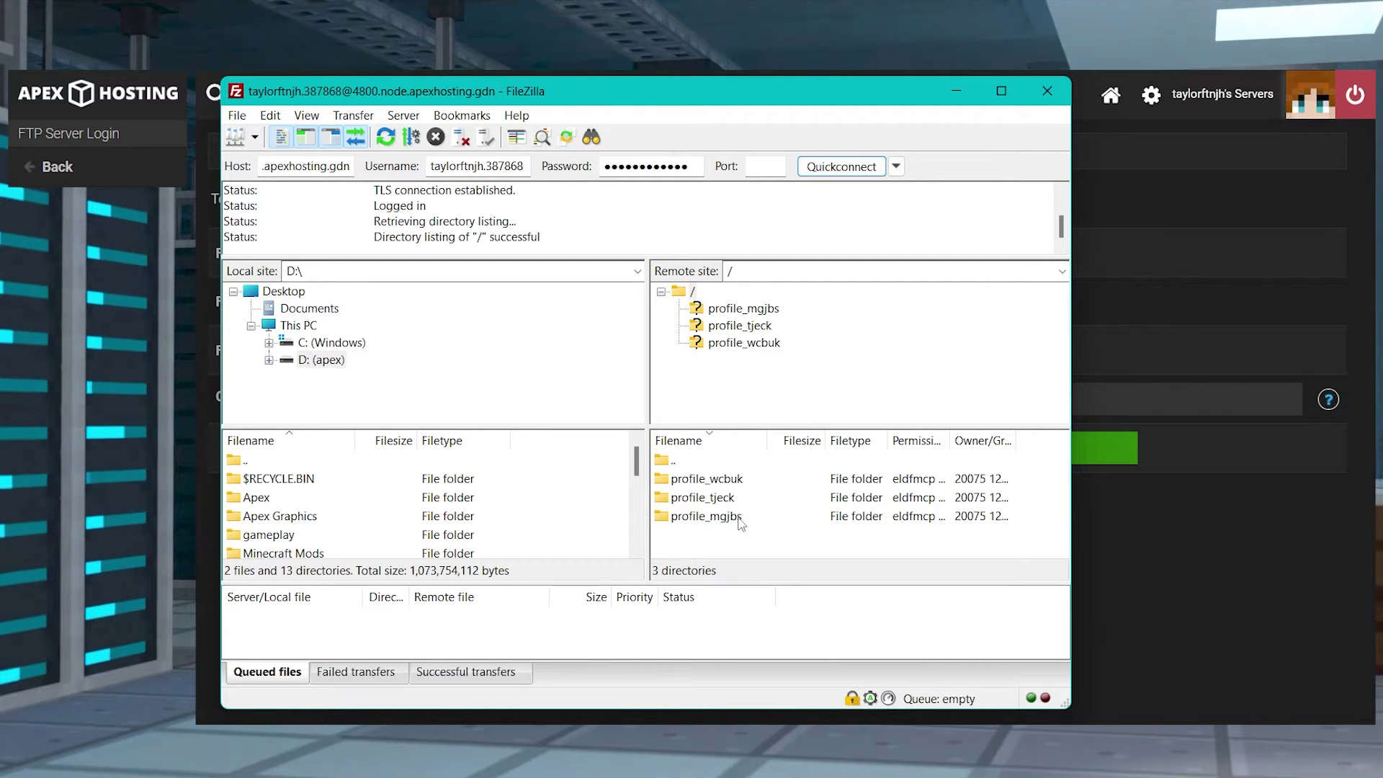
# Step: Open the profile_mgjbs folder on the FTP server in FileZilla and look through its files
pyautogui.doubleClick(706, 515)
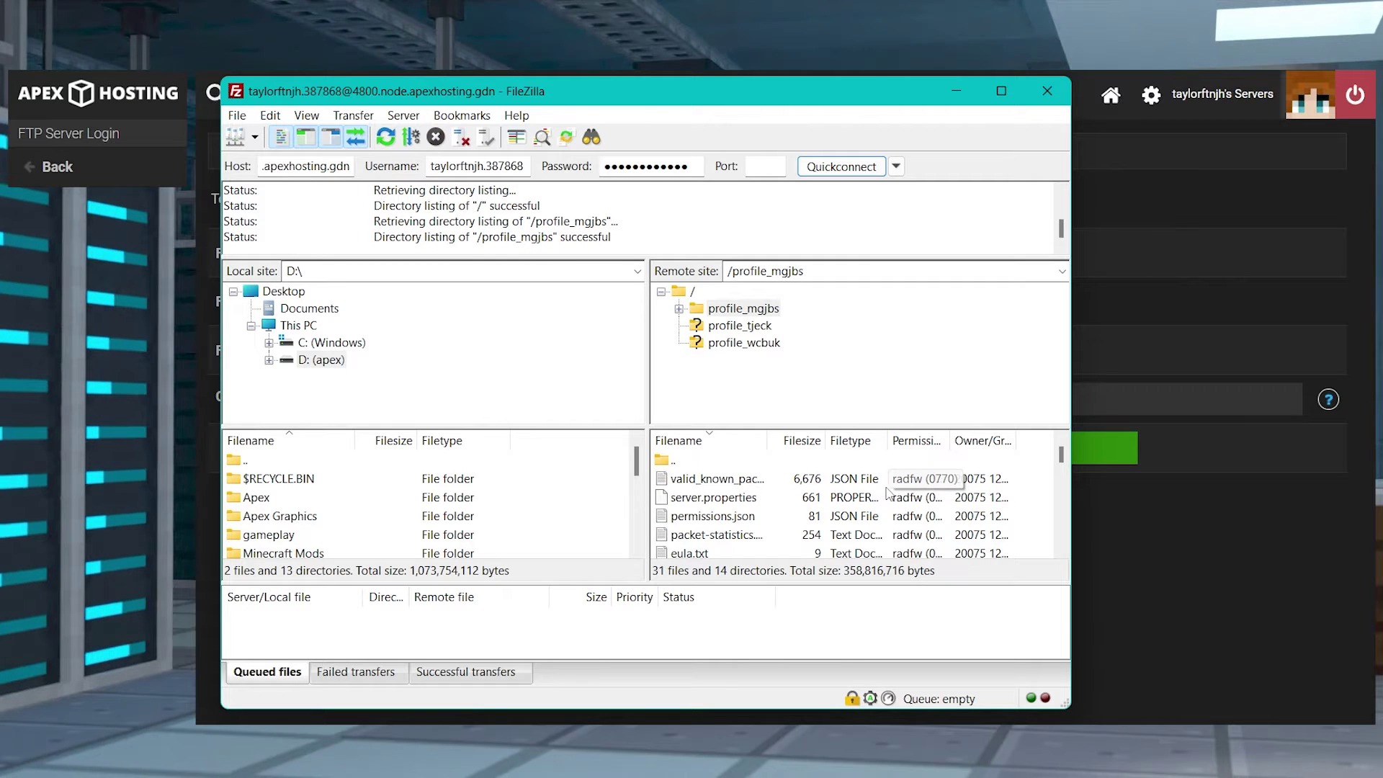
pyautogui.scroll(-5, 798, 497)
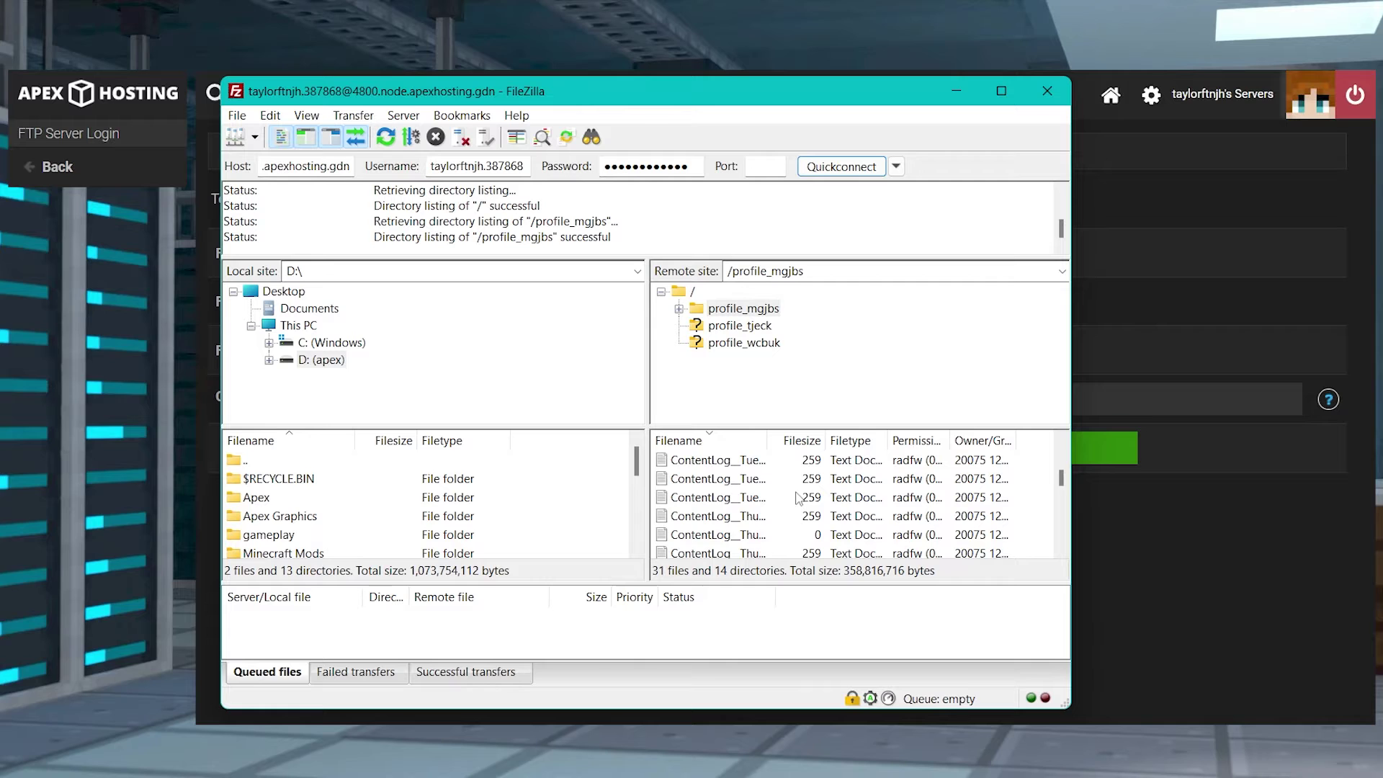
pyautogui.scroll(5, 798, 497)
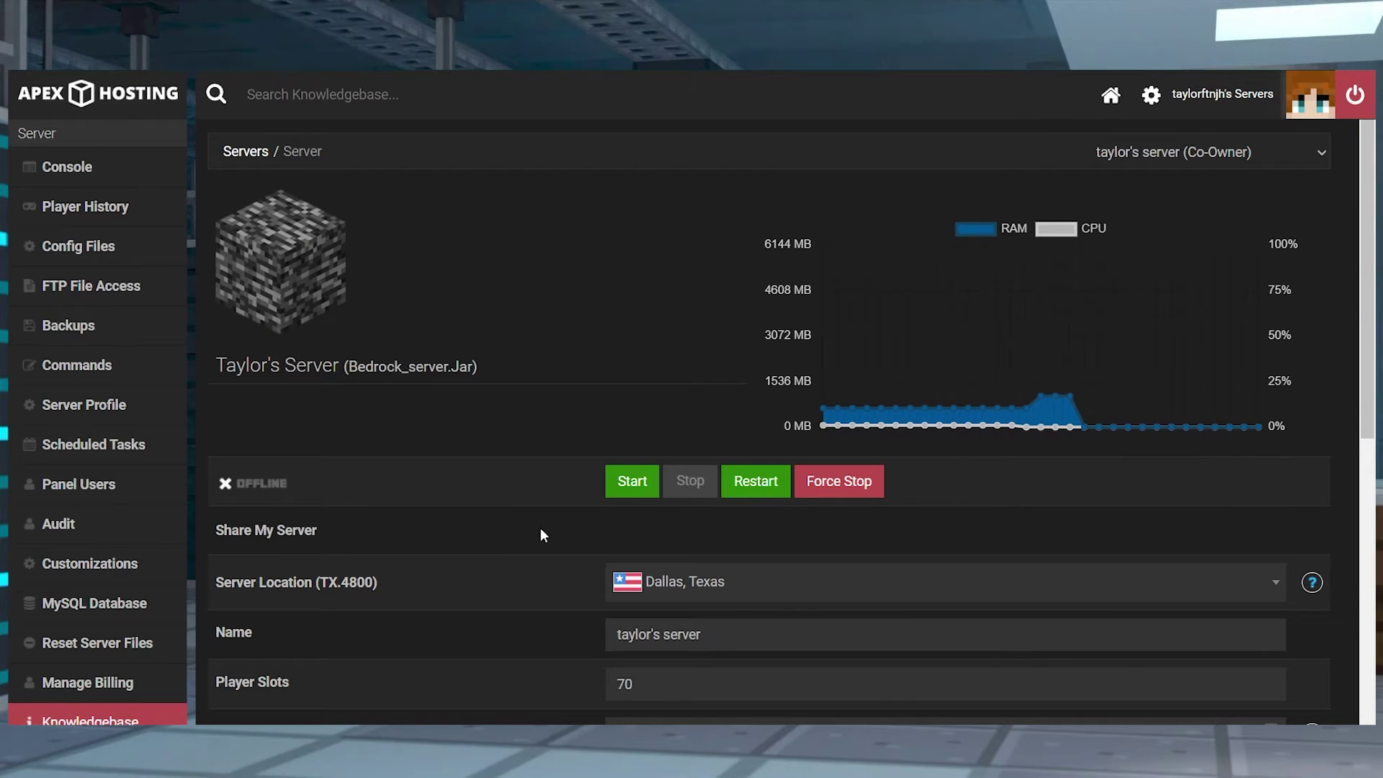
# Step: Look up the server's world name in the Apex Hosting panel's server settings
pyautogui.scroll(-6, 540, 534)
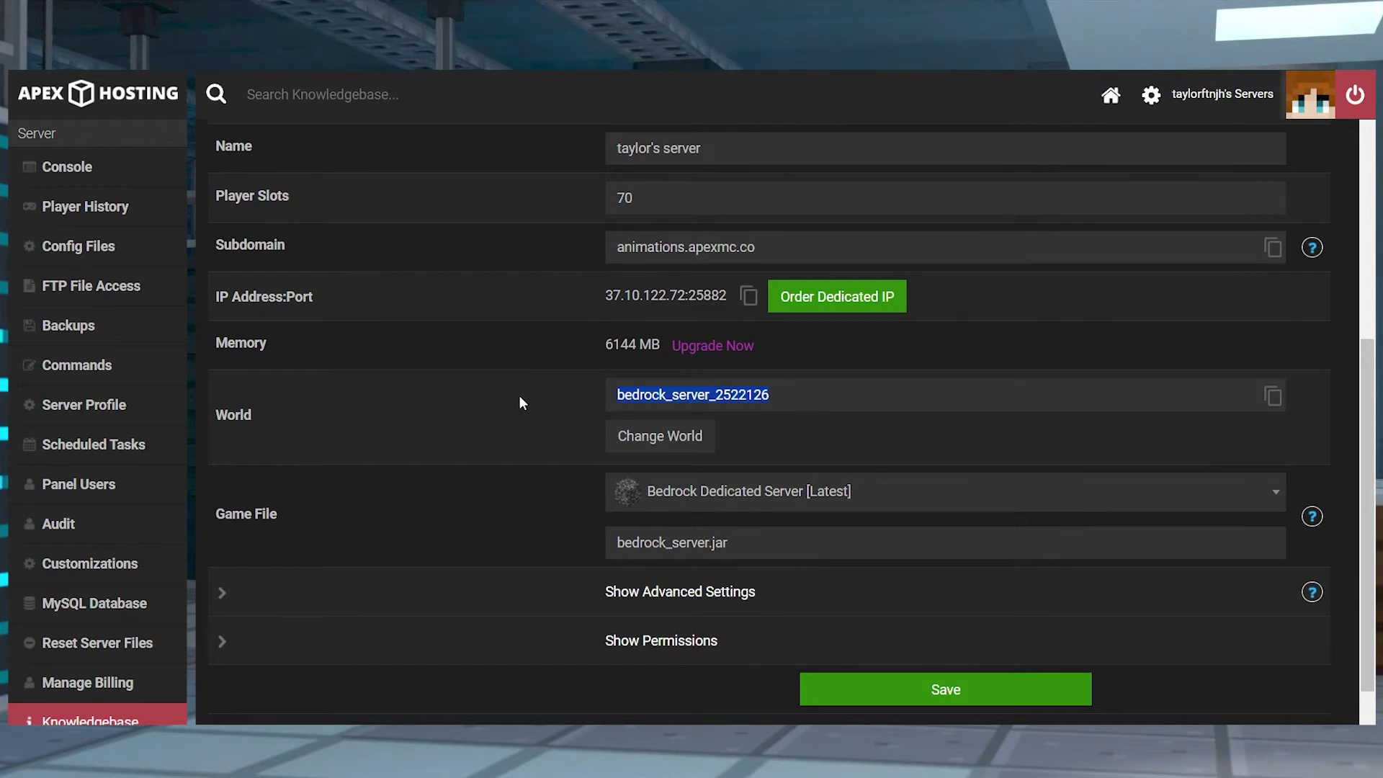
pyautogui.click(521, 403)
pyautogui.scroll(6, 540, 407)
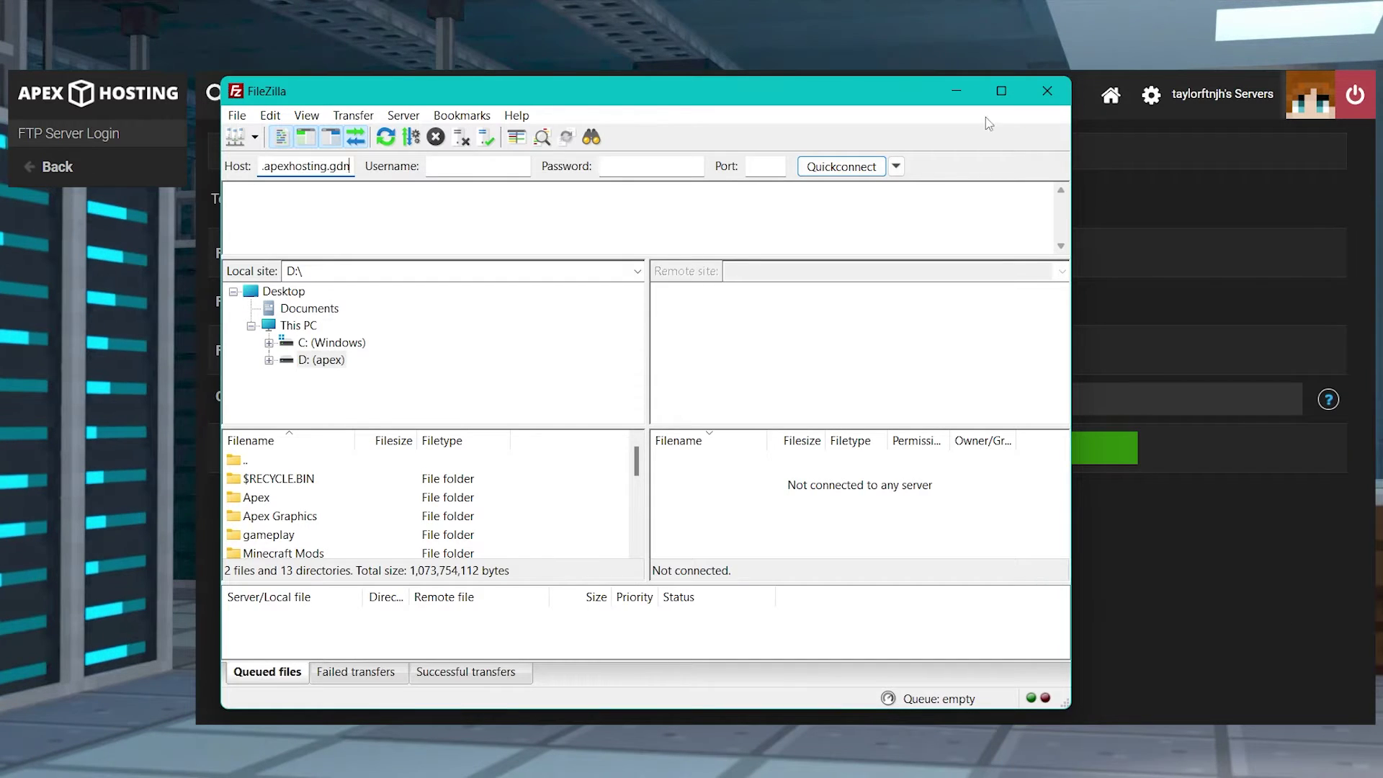
# Step: Connect FileZilla to the server using the FTP username from the hosting panel, the account password and port 21
pyautogui.click(957, 91)
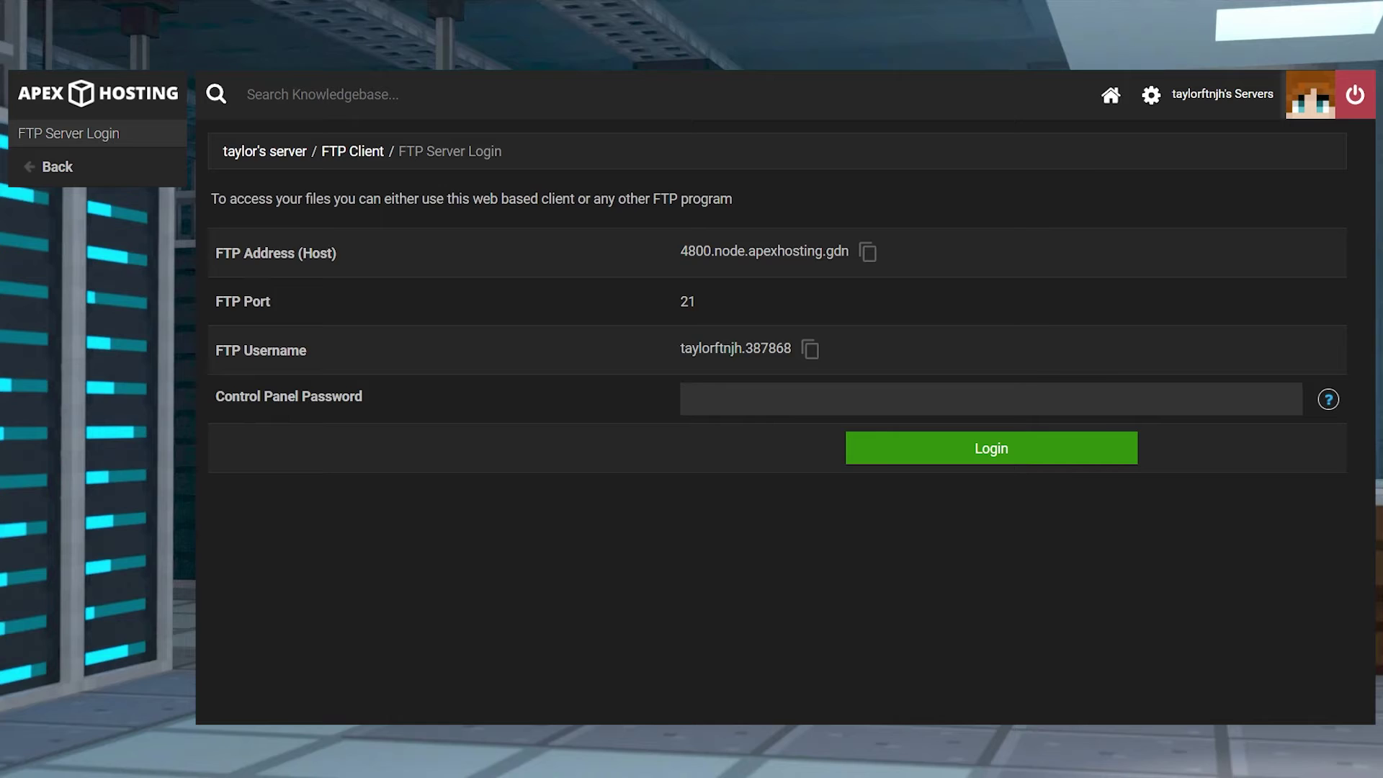
pyautogui.hotkey('alt', 'Tab')
pyautogui.hotkey('ctrl', 'v')
pyautogui.click(765, 166)
pyautogui.write('21')
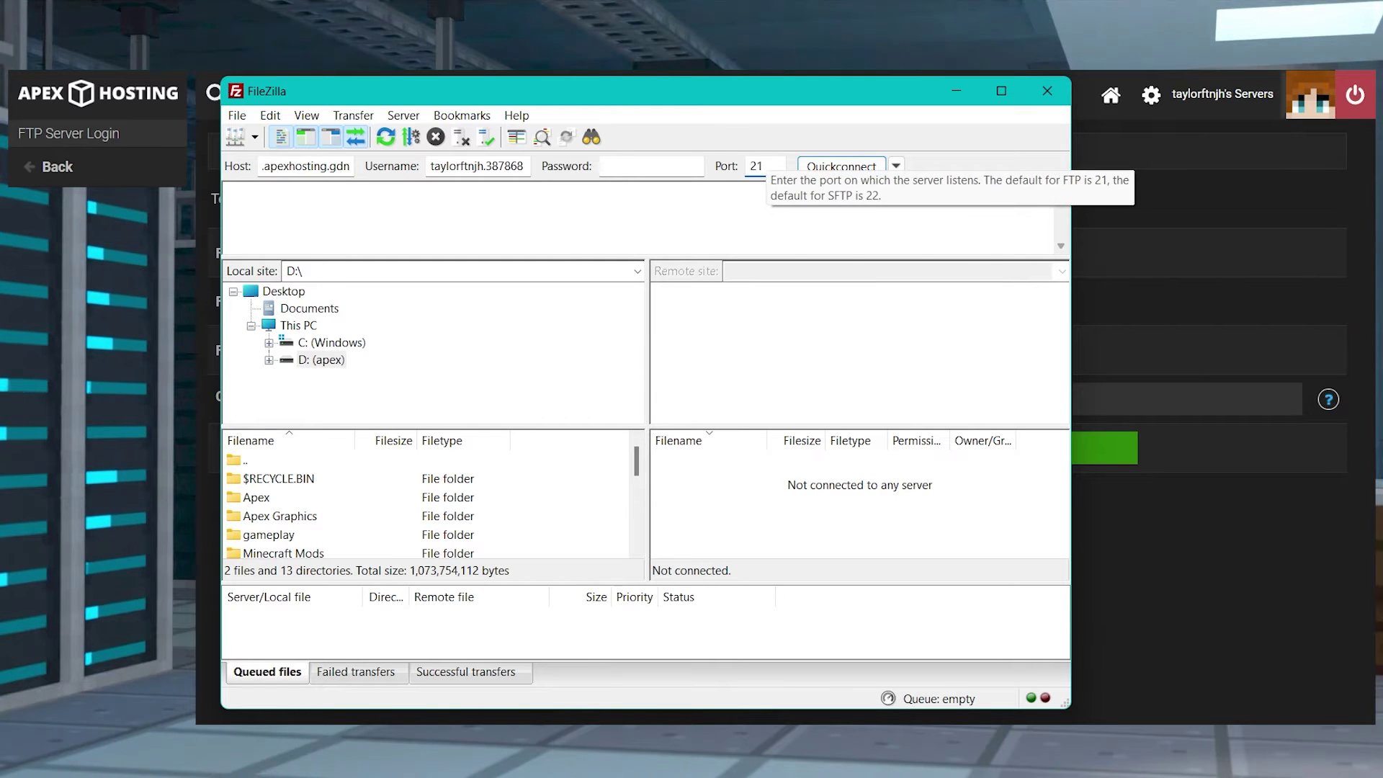
pyautogui.click(652, 166)
pyautogui.write('•')
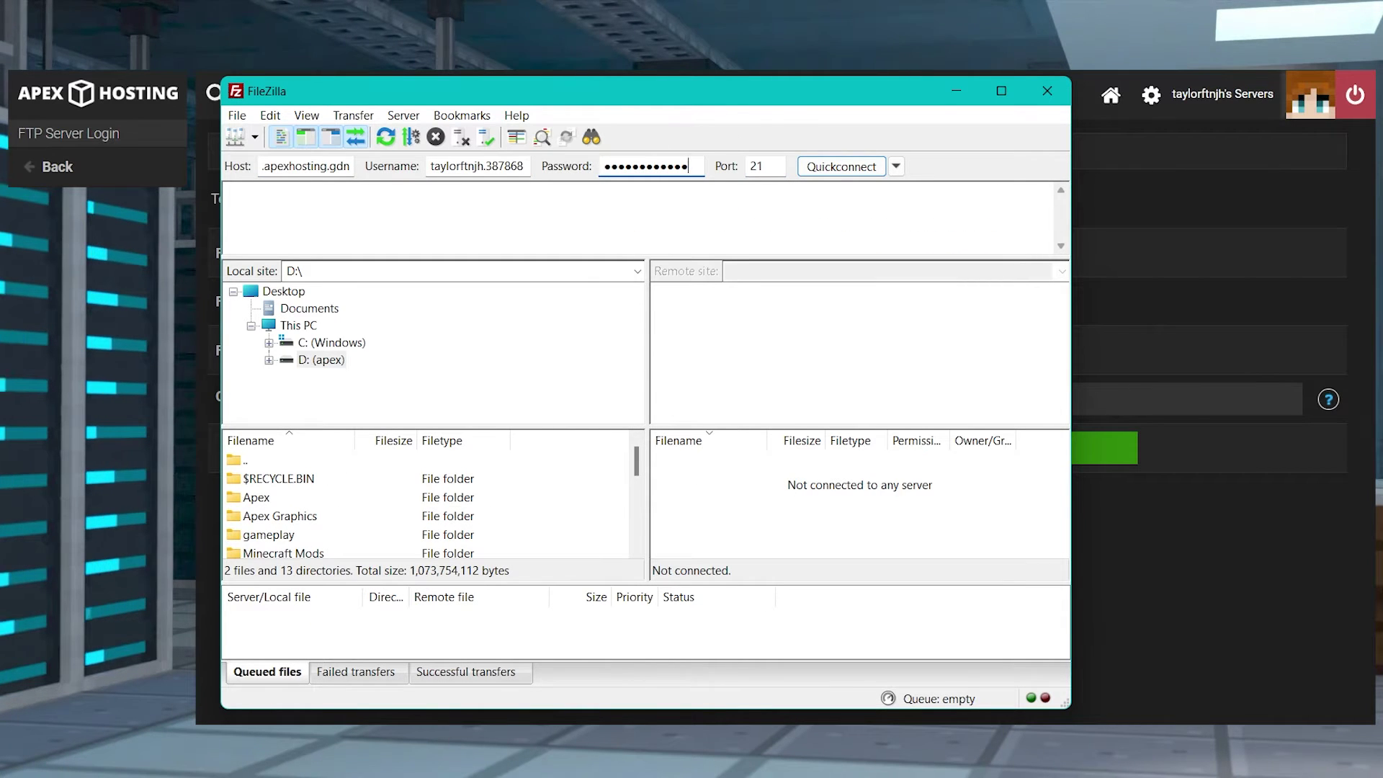
pyautogui.click(841, 166)
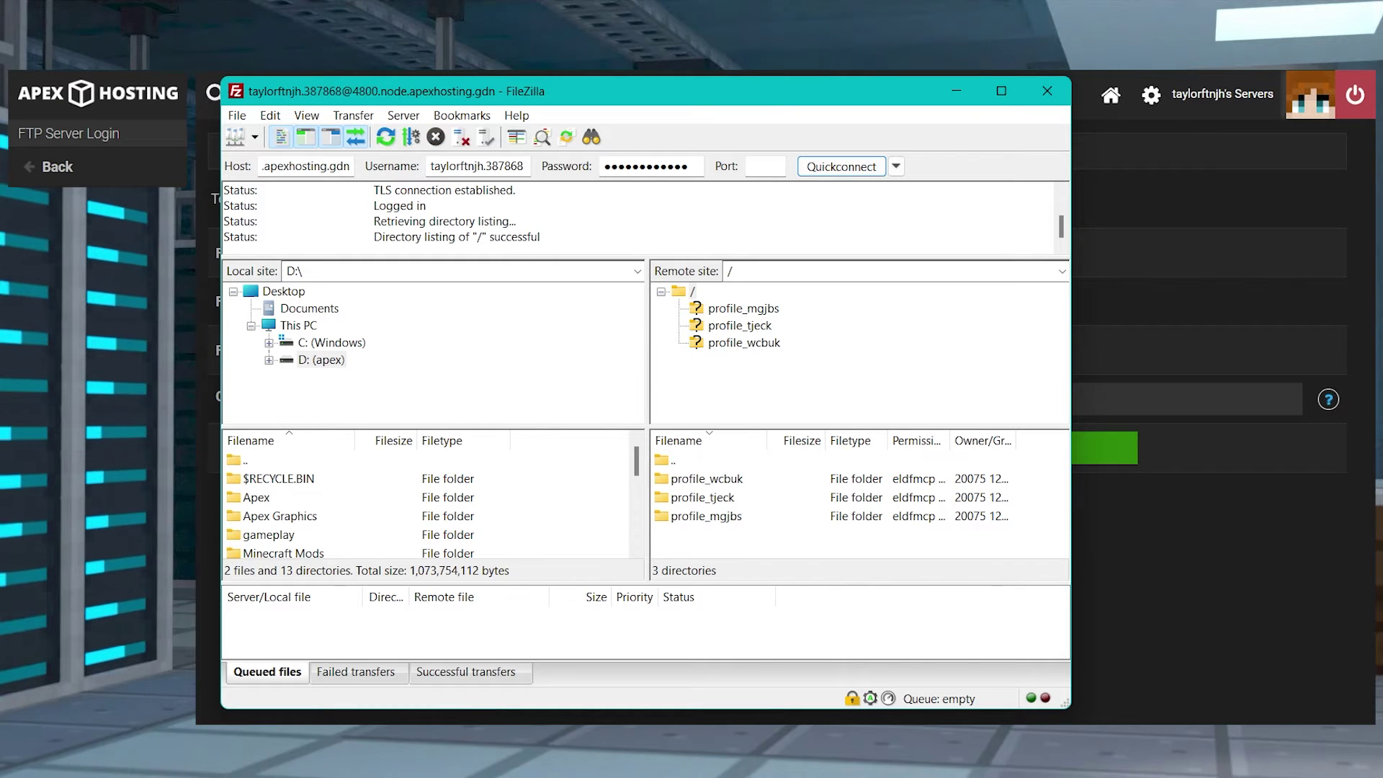
# Step: Open the worlds folder inside profile_mgjbs on the remote server
pyautogui.doubleClick(741, 516)
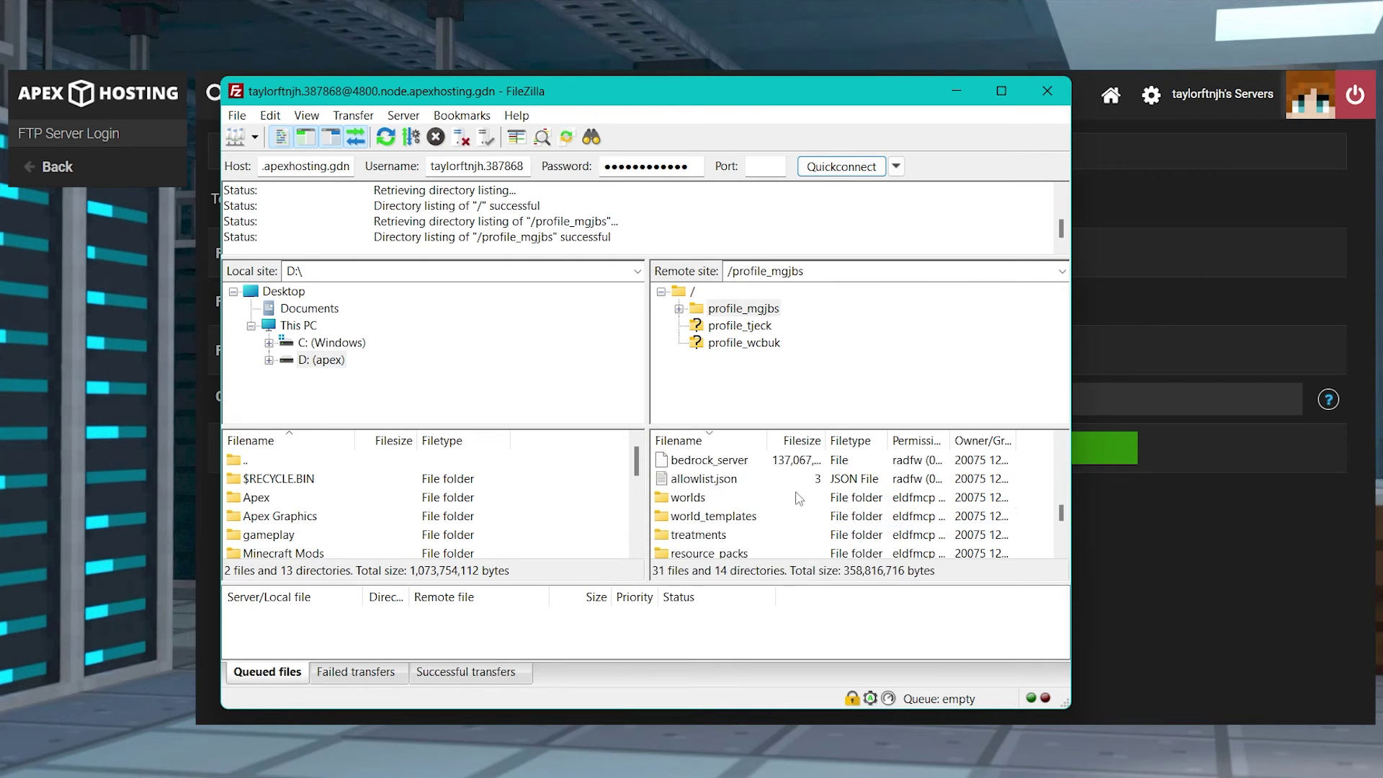
pyautogui.click(711, 501)
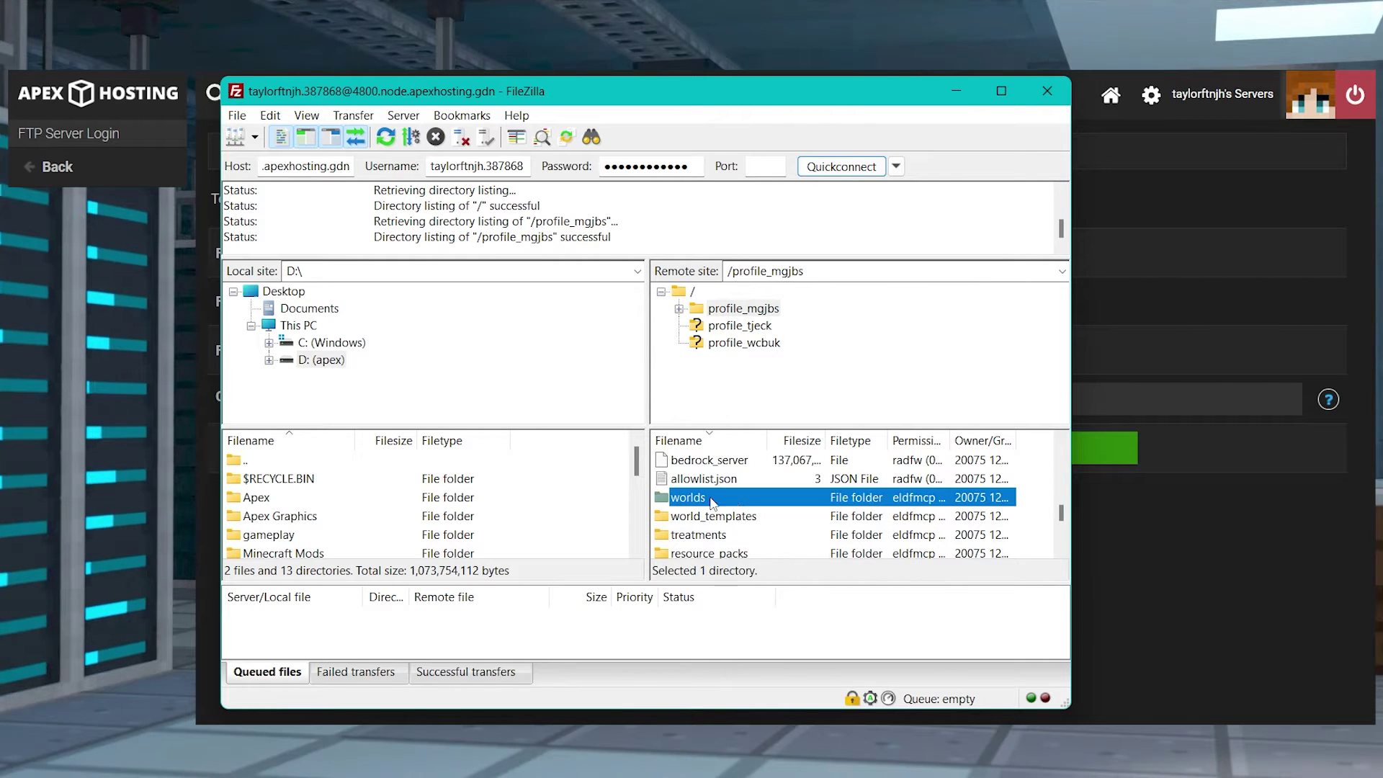
pyautogui.doubleClick(742, 500)
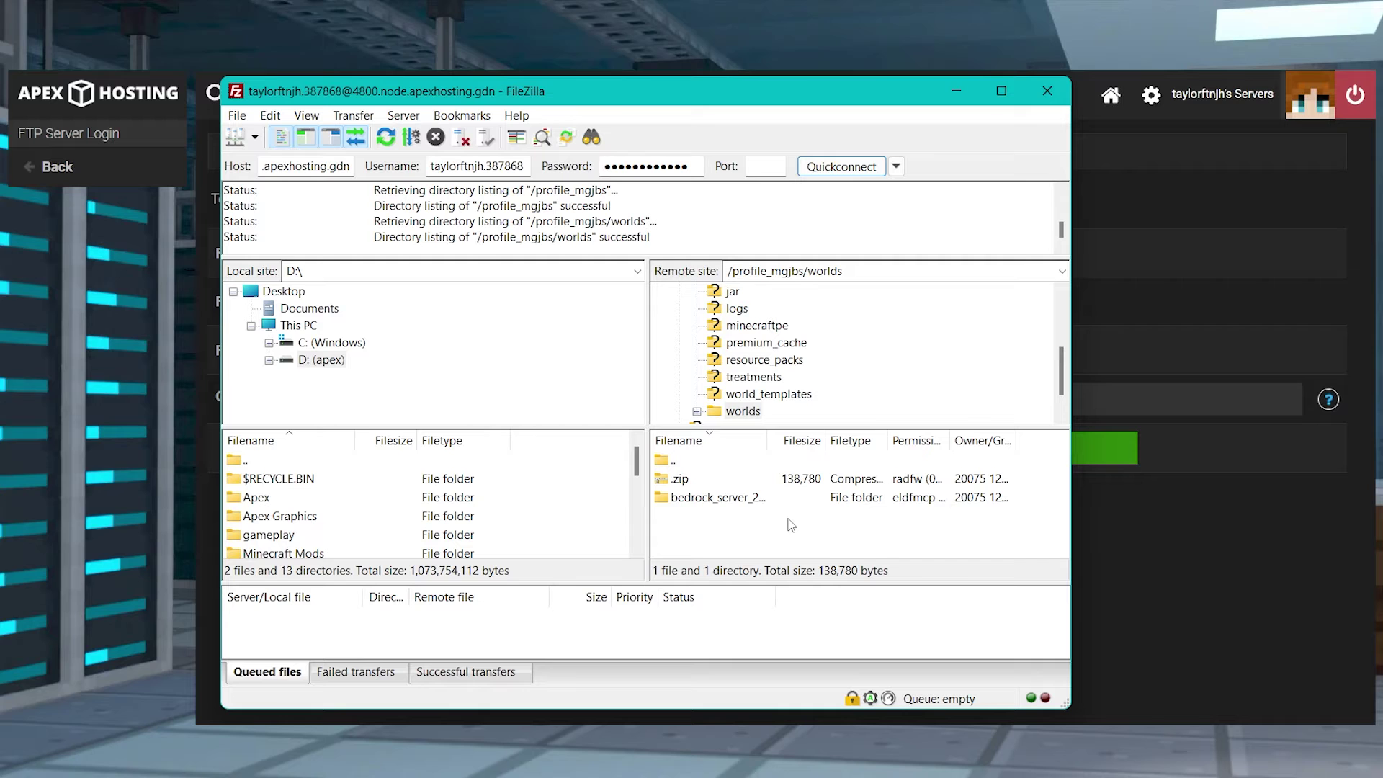
# Step: Download the bedrock_server_2522126 world folder from the server and locate its copy in Downloads
pyautogui.rightClick(741, 499)
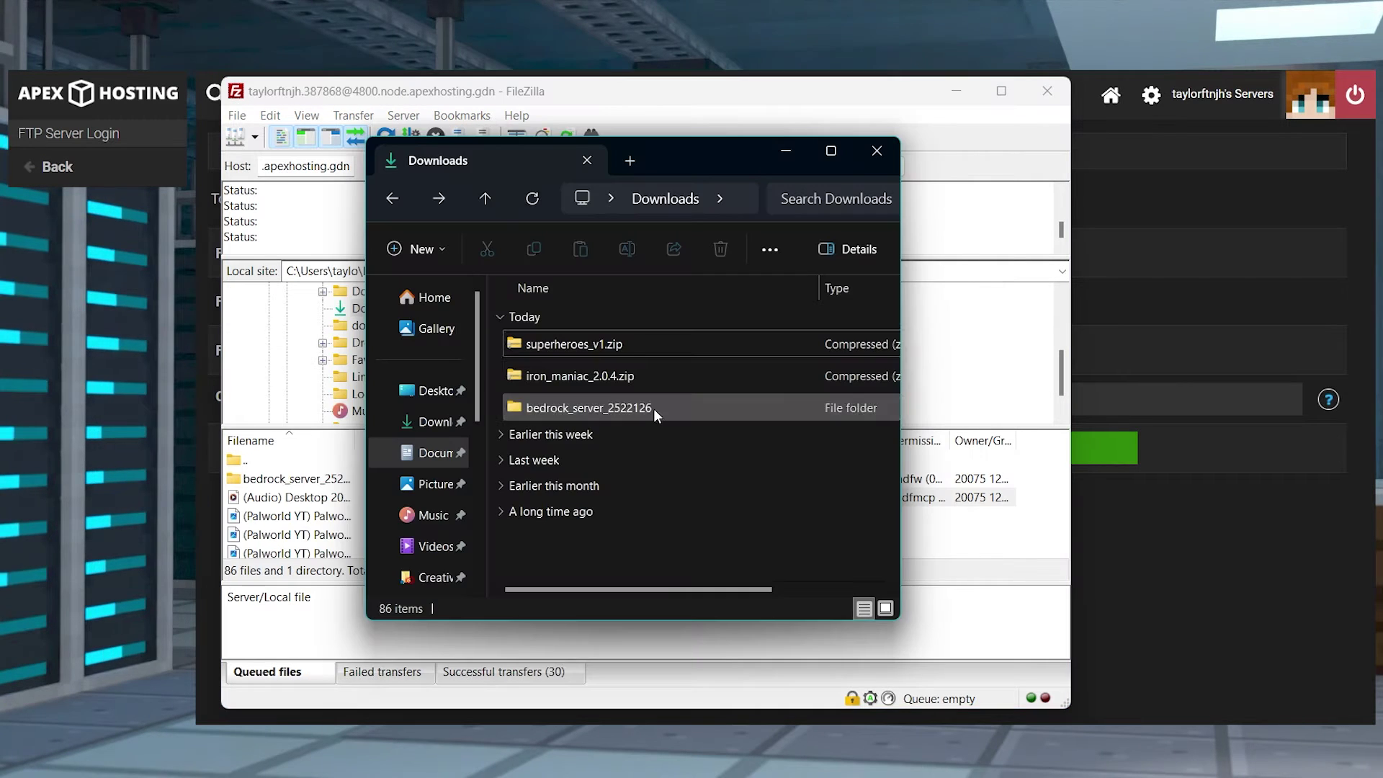
pyautogui.click(663, 408)
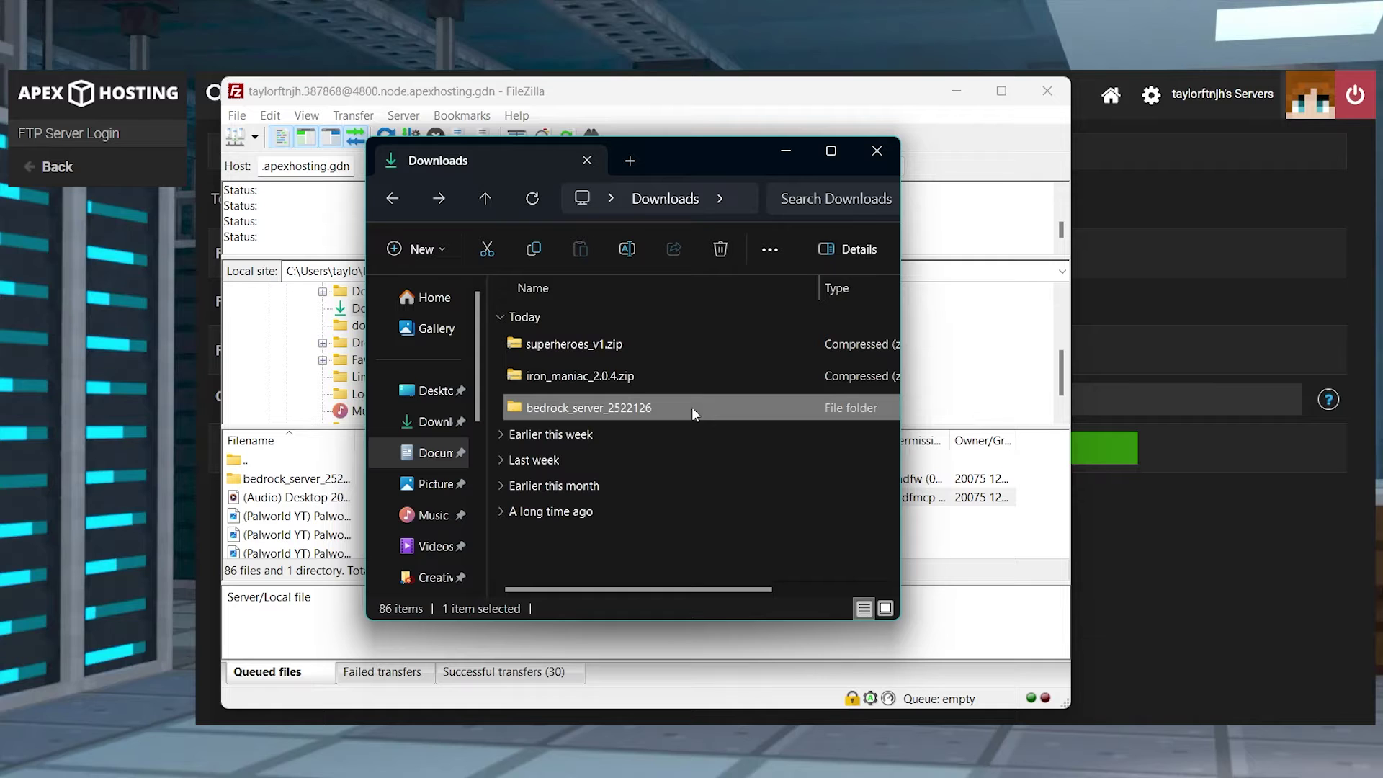
pyautogui.click(786, 154)
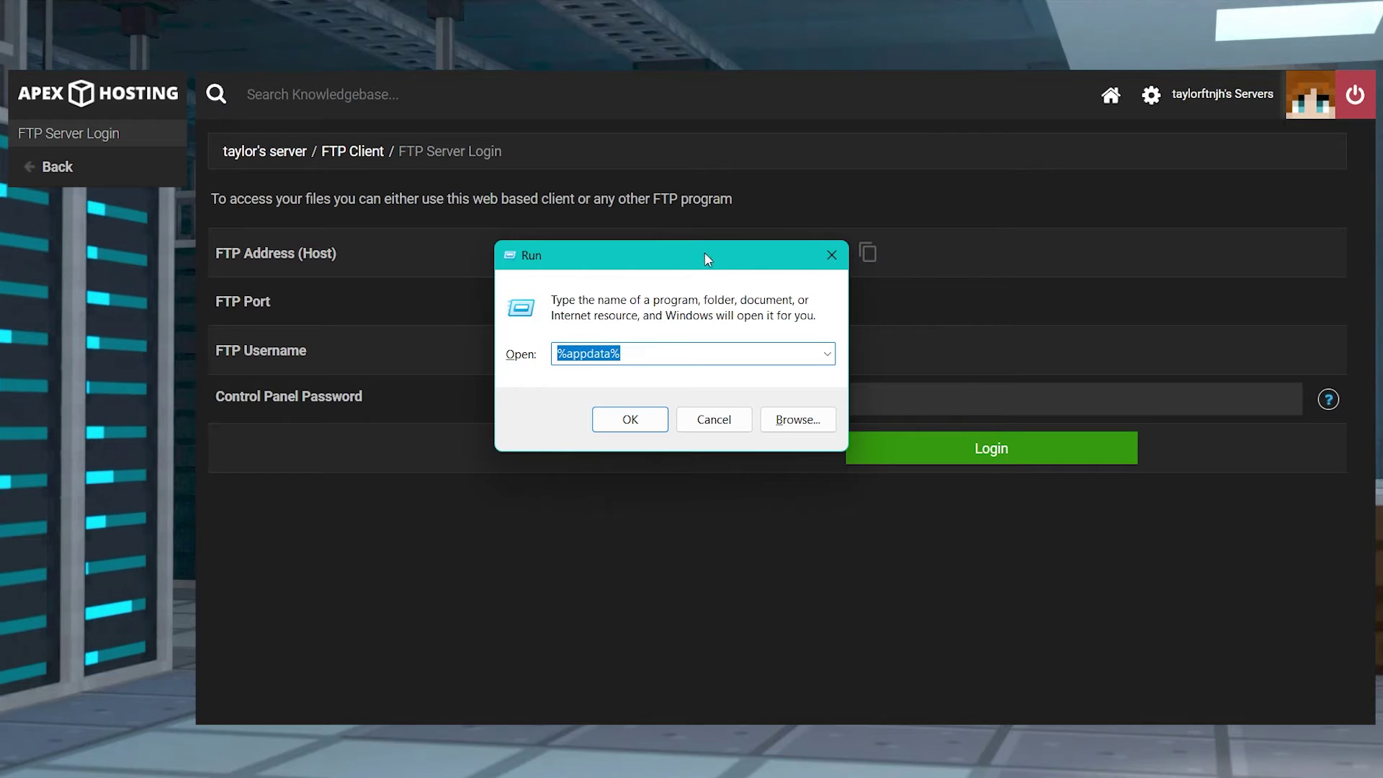
# Step: Open the AppData folder through %appdata% and go into Local and its Packages folder
pyautogui.moveTo(704, 252)
pyautogui.mouseDown()
pyautogui.moveTo(680, 252)
pyautogui.moveTo(701, 248)
pyautogui.mouseUp()
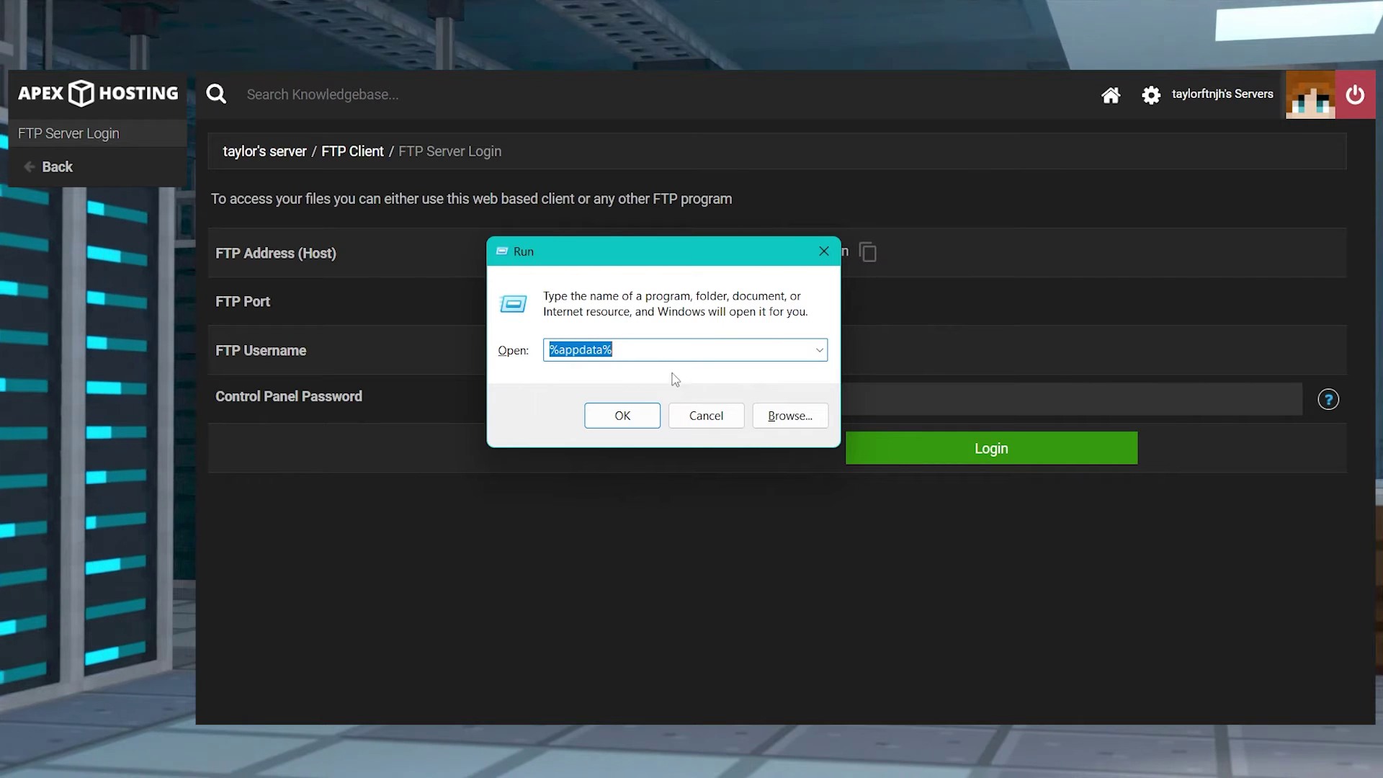
pyautogui.click(633, 414)
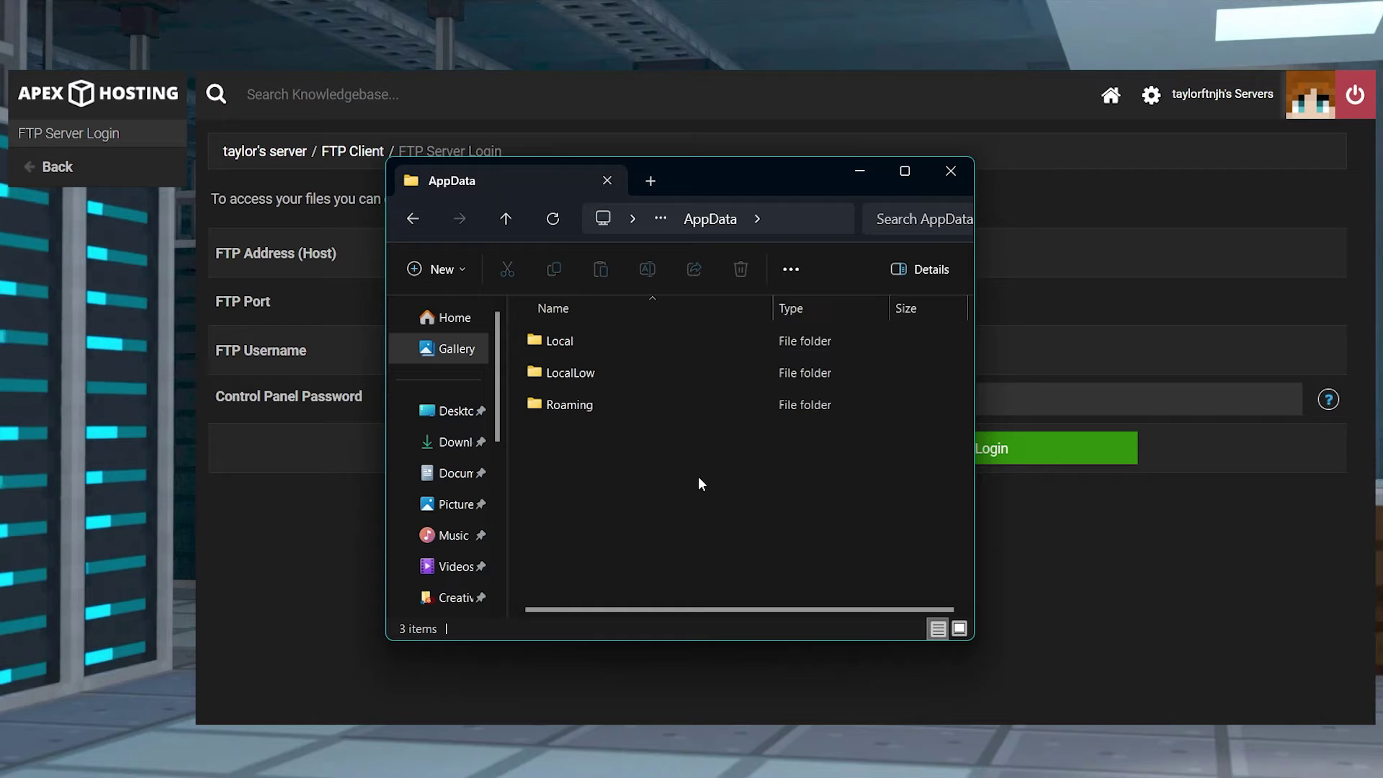
pyautogui.doubleClick(631, 343)
pyautogui.scroll(-10, 702, 468)
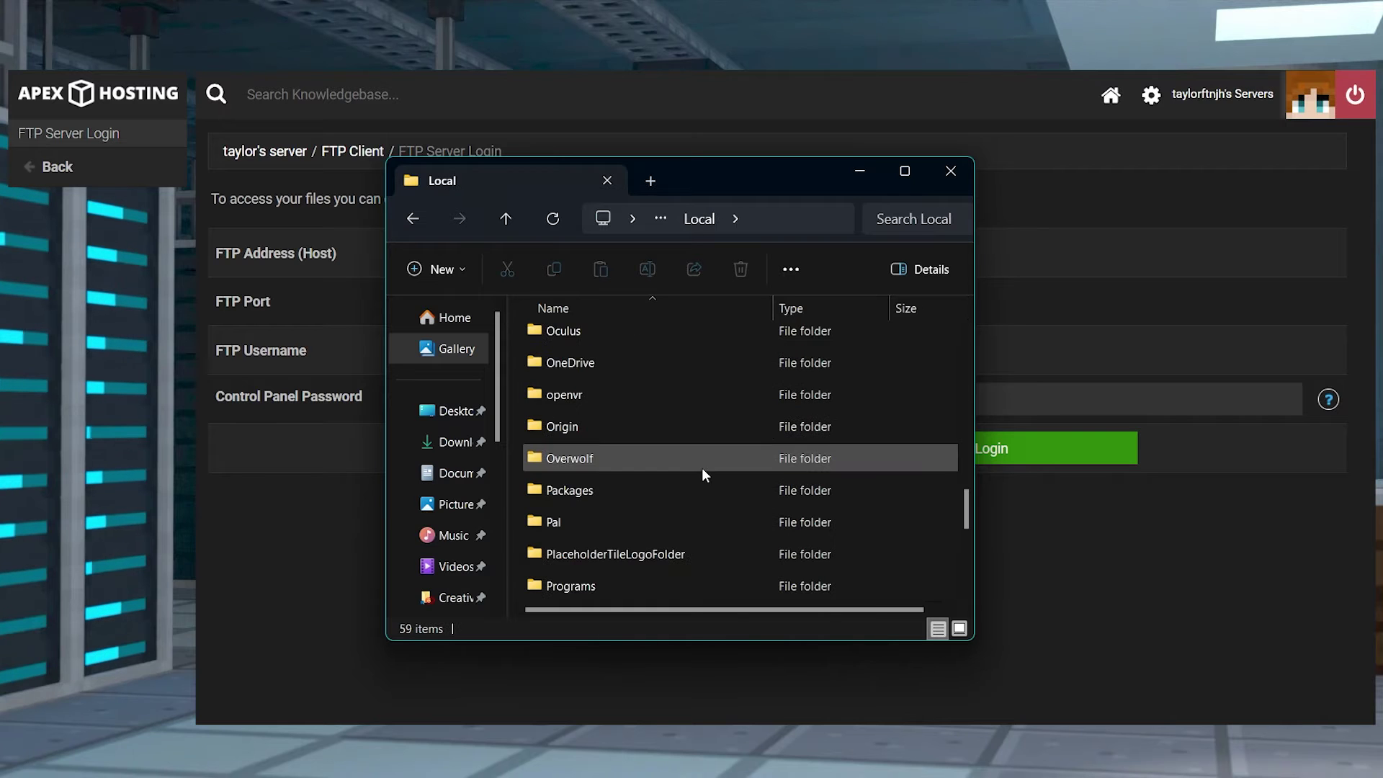
pyautogui.doubleClick(656, 490)
# Step: Put the downloaded bedrock_server_2522126 folder into games/com.mojang/minecraftWorlds in the LocalState folder of Microsoft.MinecraftUWP_8wekyb3d8bbwe
pyautogui.scroll(-5, 917, 486)
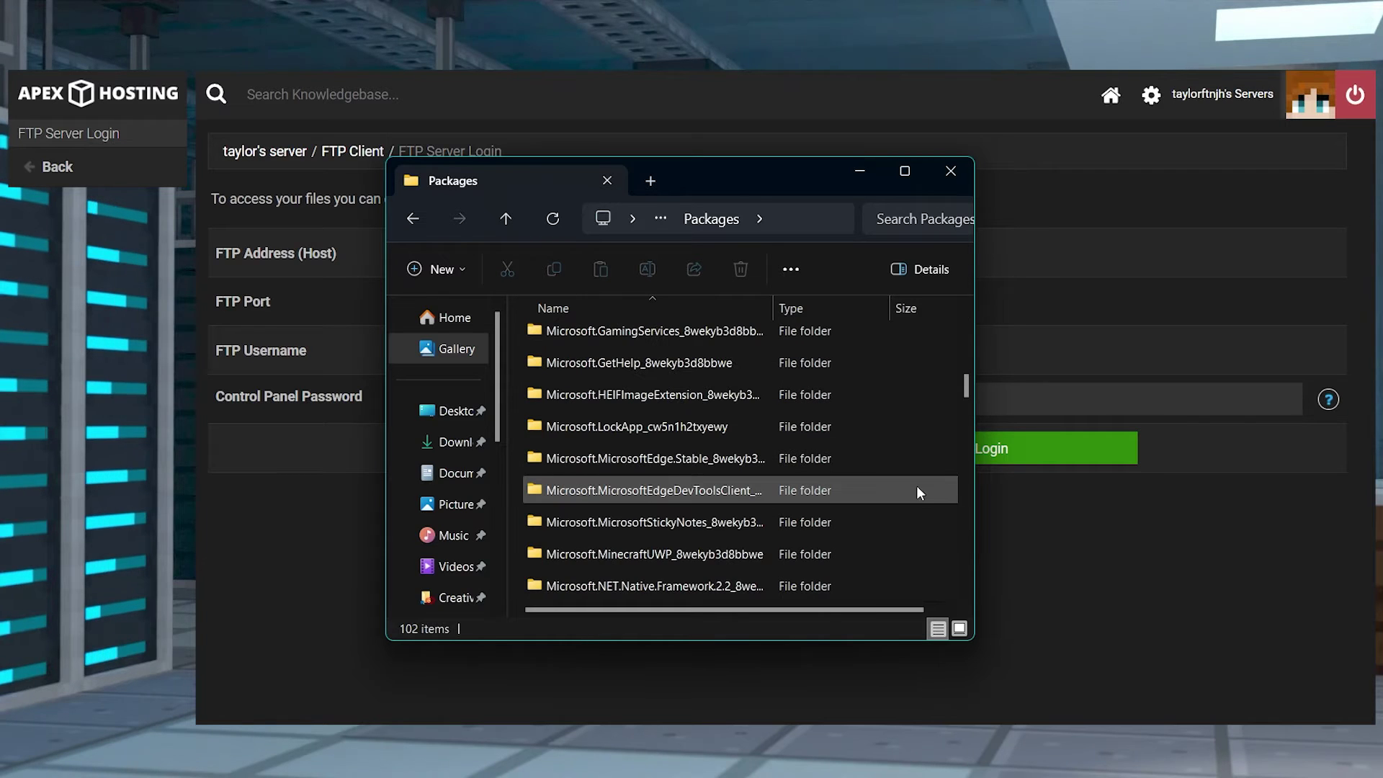
pyautogui.doubleClick(702, 551)
pyautogui.doubleClick(649, 434)
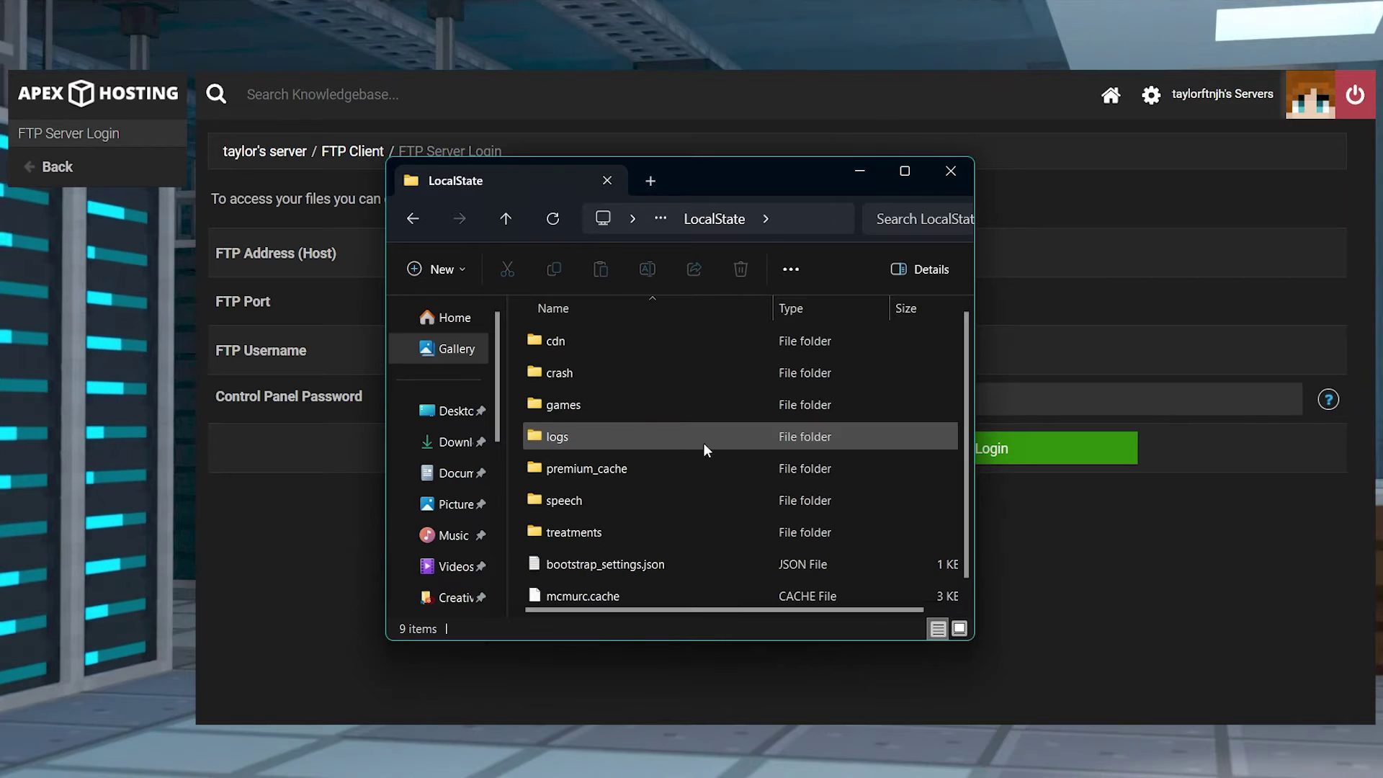
pyautogui.doubleClick(673, 404)
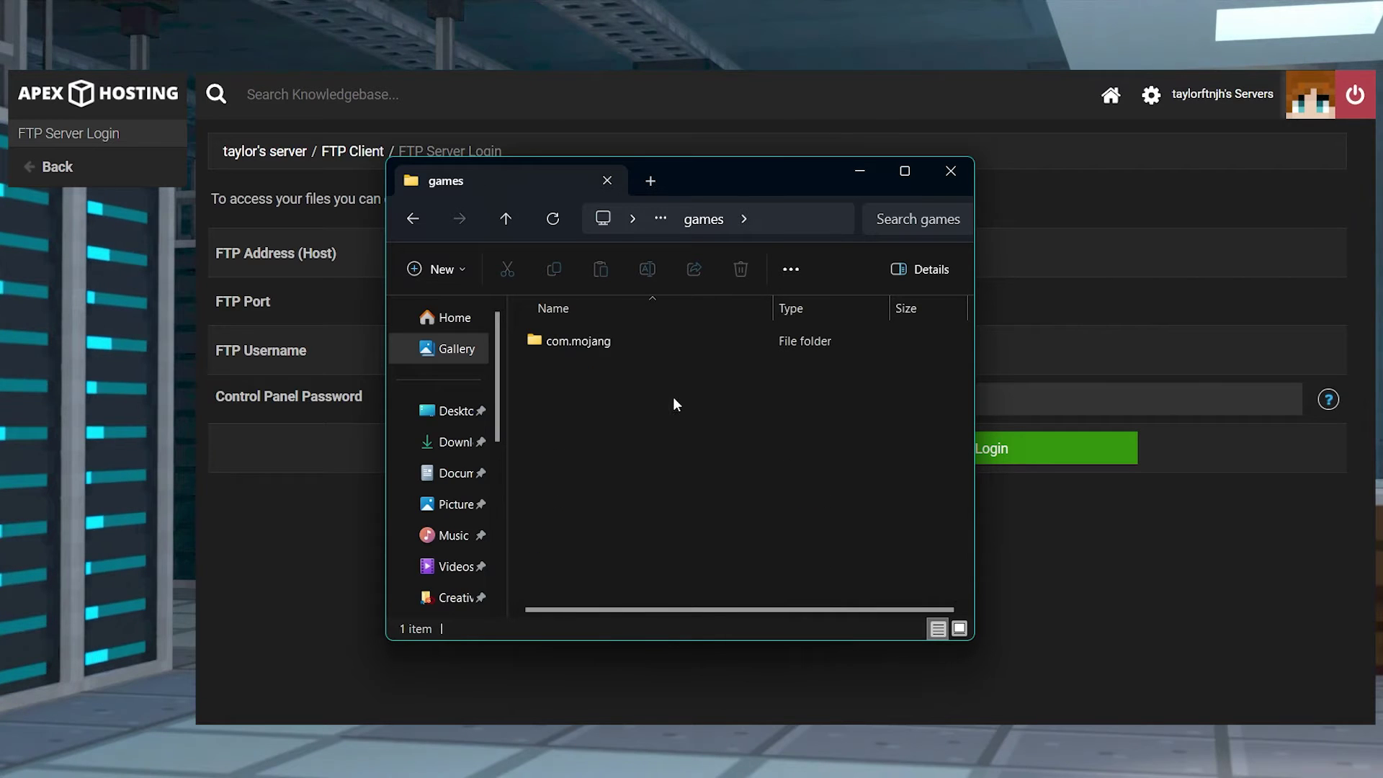
pyautogui.doubleClick(653, 336)
pyautogui.doubleClick(685, 493)
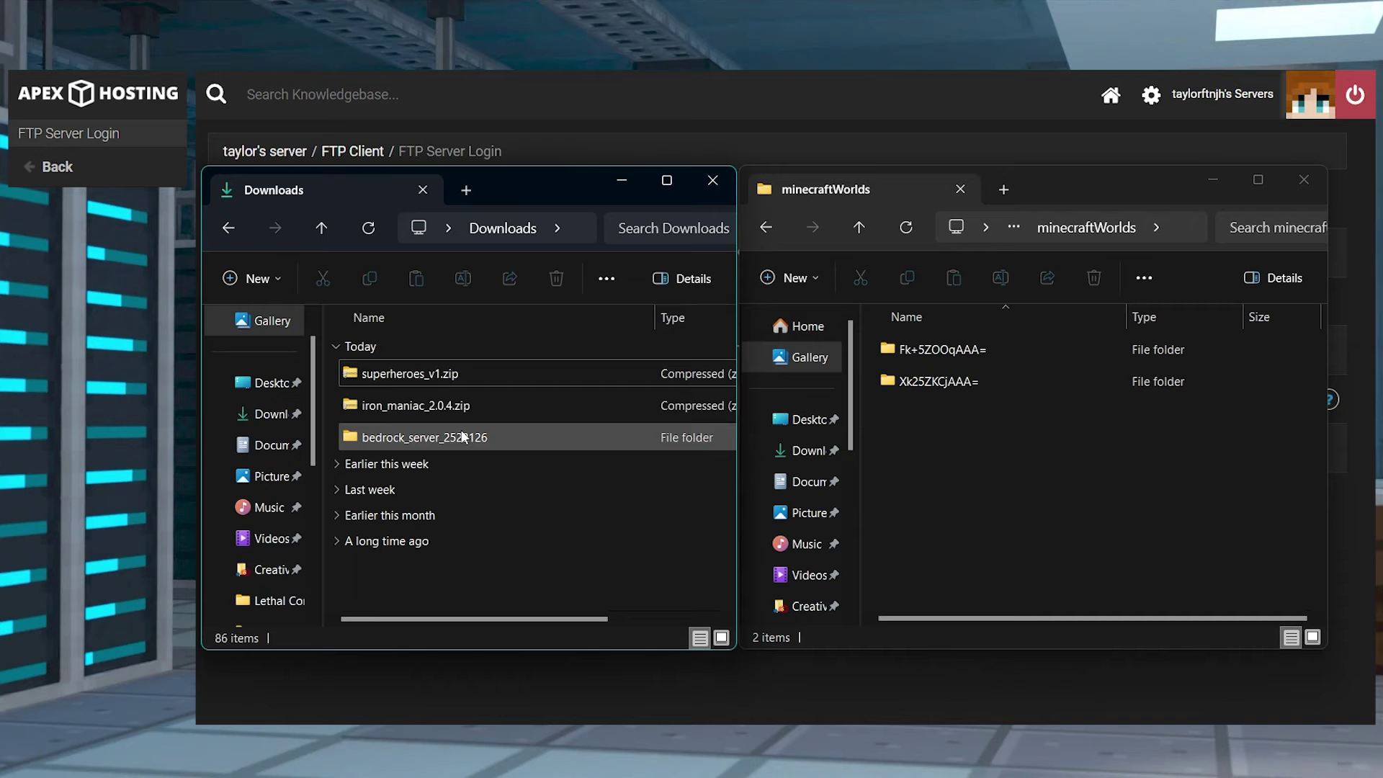
pyautogui.moveTo(463, 437); pyautogui.dragTo(1010, 470)
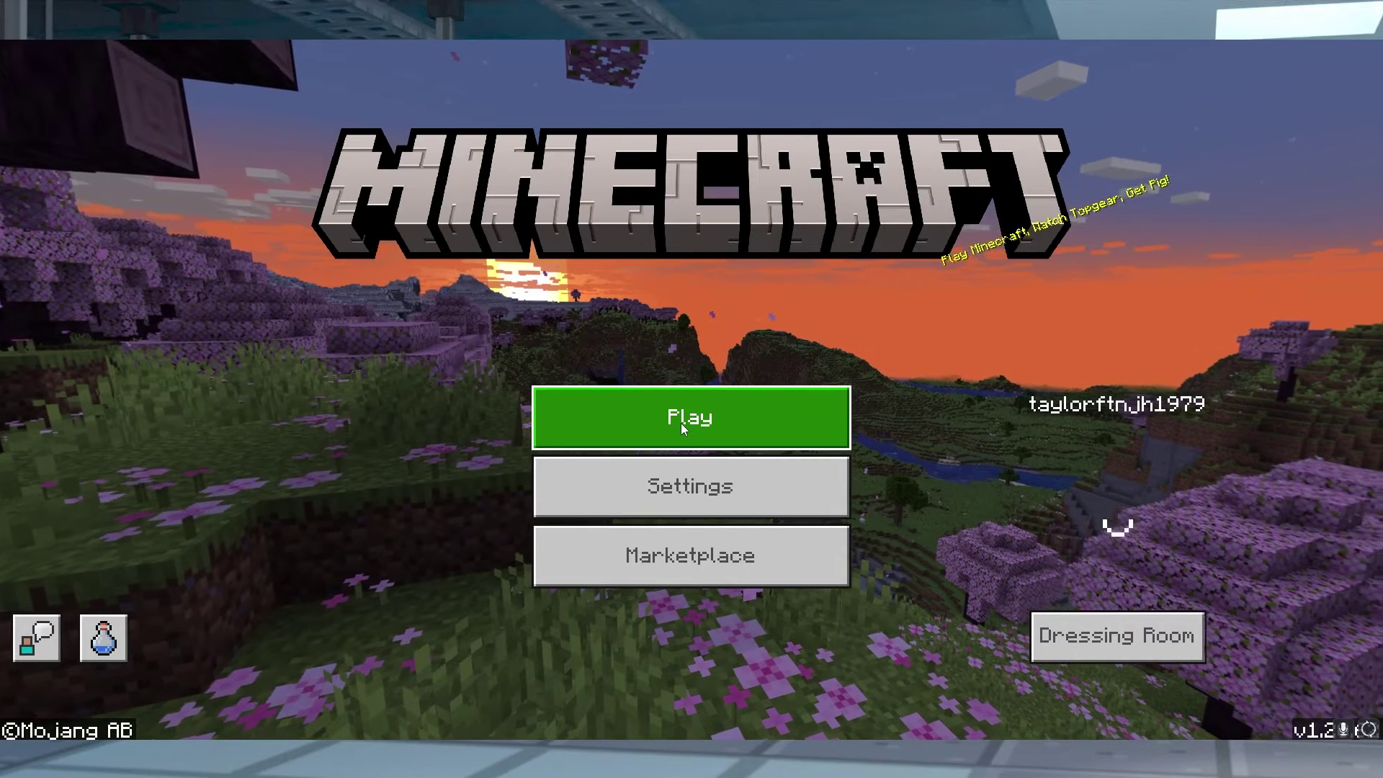
# Step: Switch to Minecraft, check its play screen and import the Faithful 64x.mcpack addon from Downloads
pyautogui.click(681, 423)
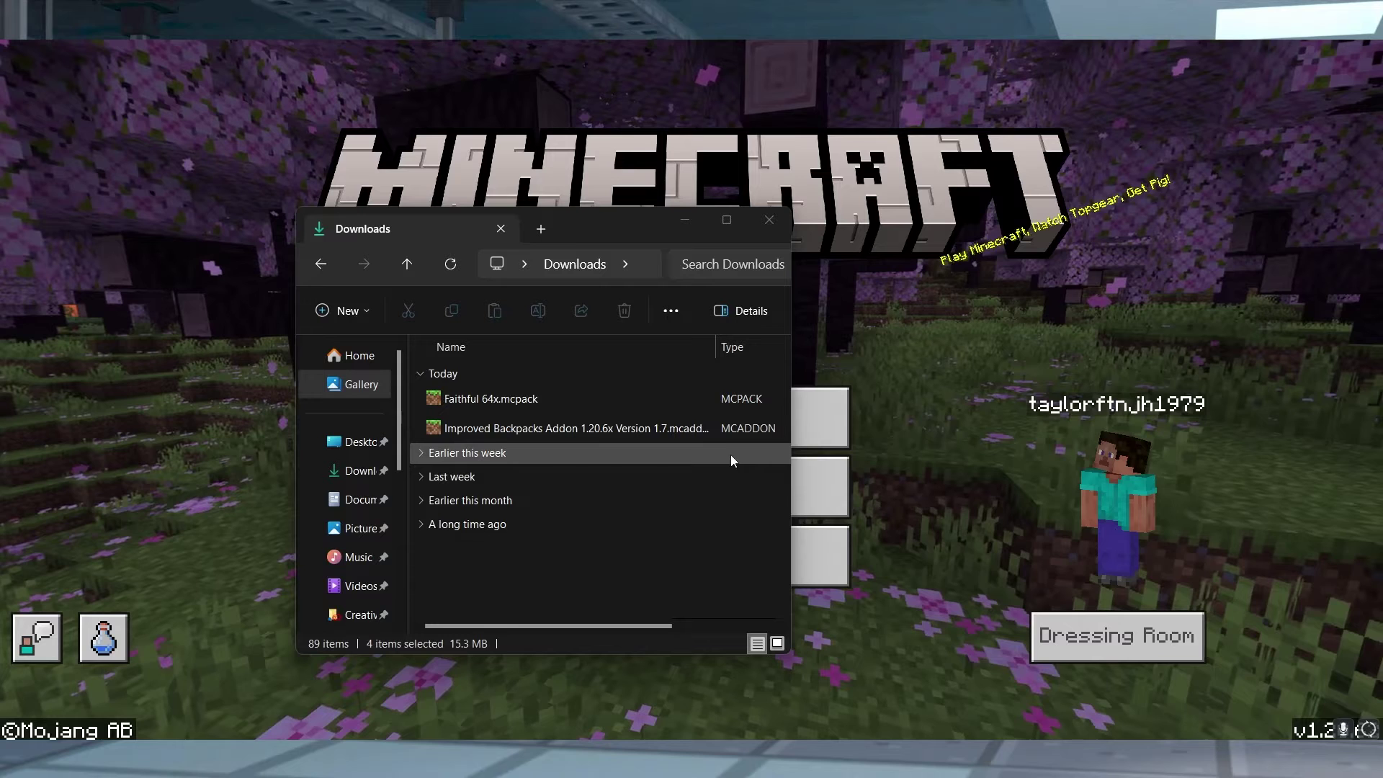
pyautogui.doubleClick(589, 400)
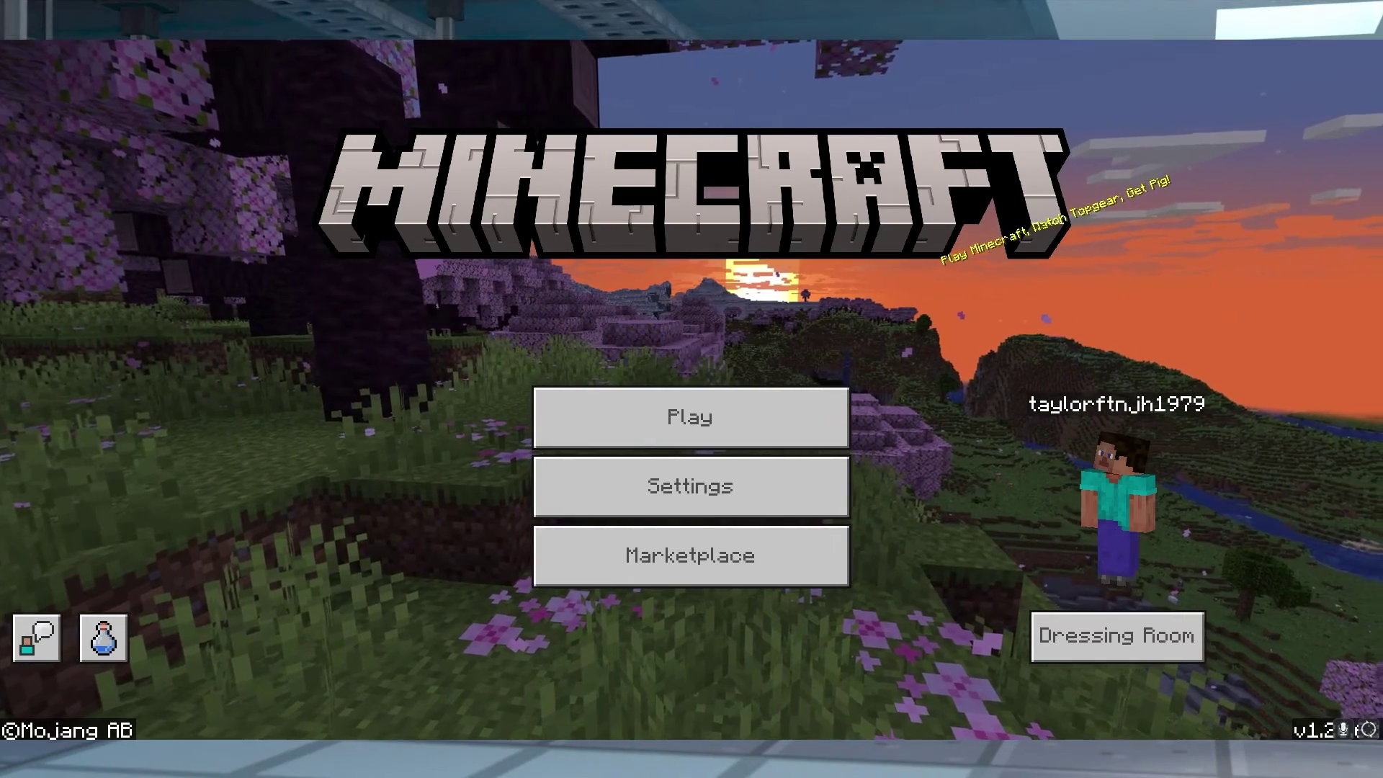
# Step: Open the settings of the bedrock_server_2522126 world and bring up its resource packs
pyautogui.click(742, 429)
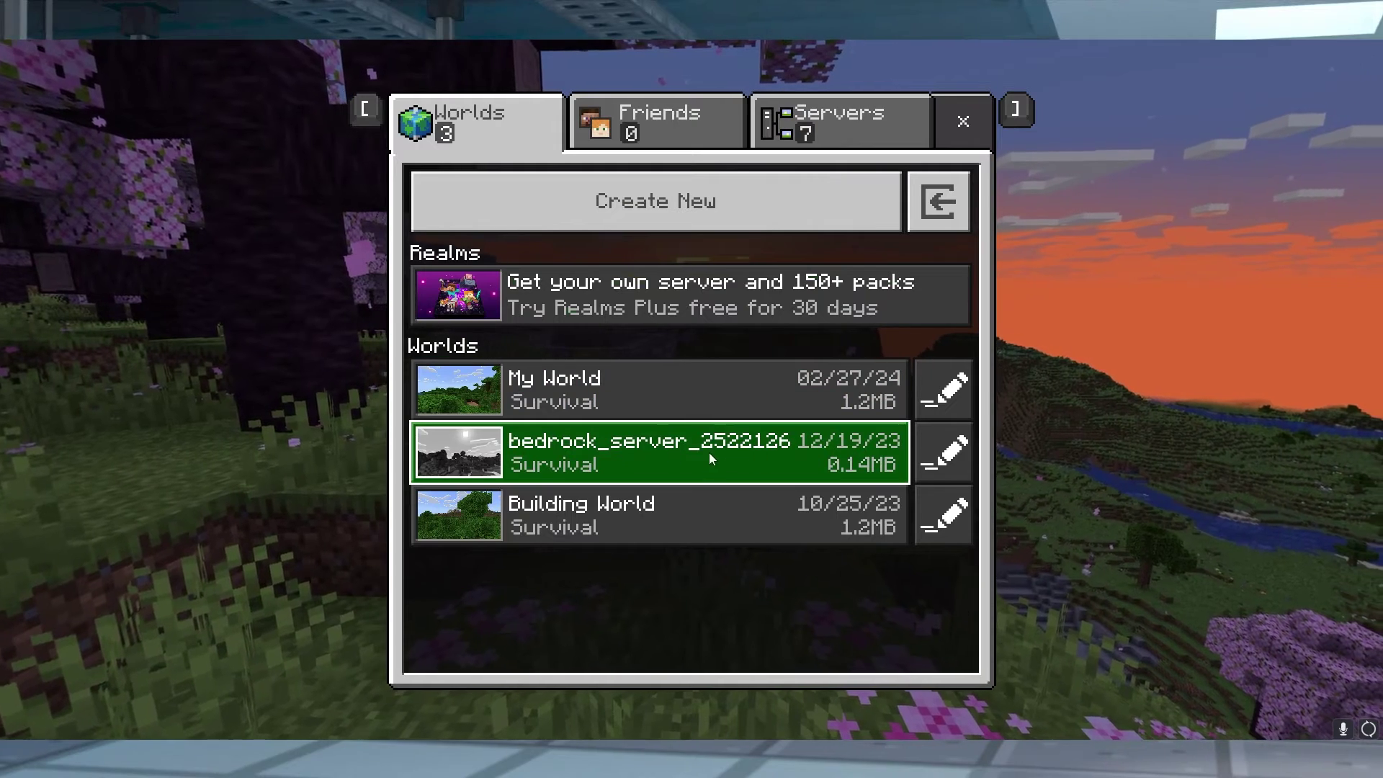
pyautogui.click(958, 457)
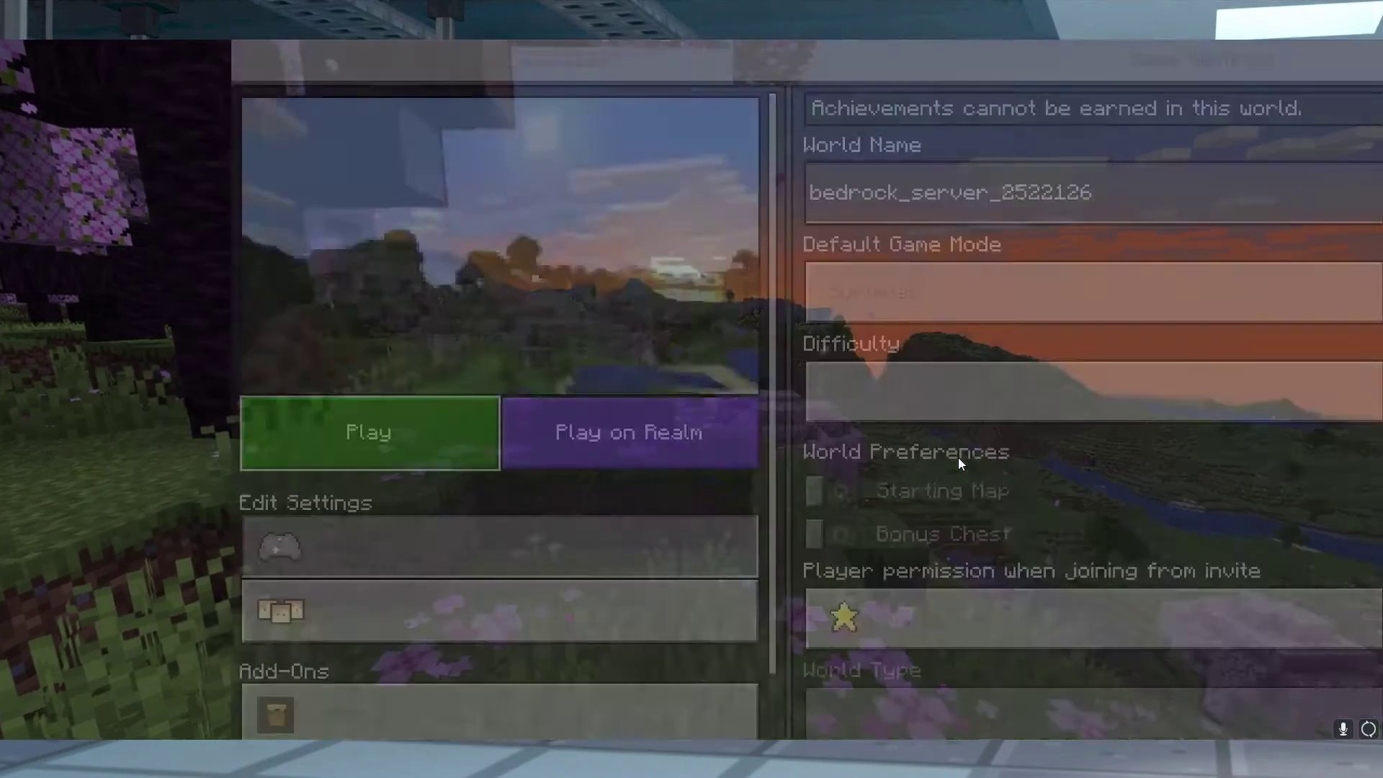
pyautogui.scroll(-2, 249, 513)
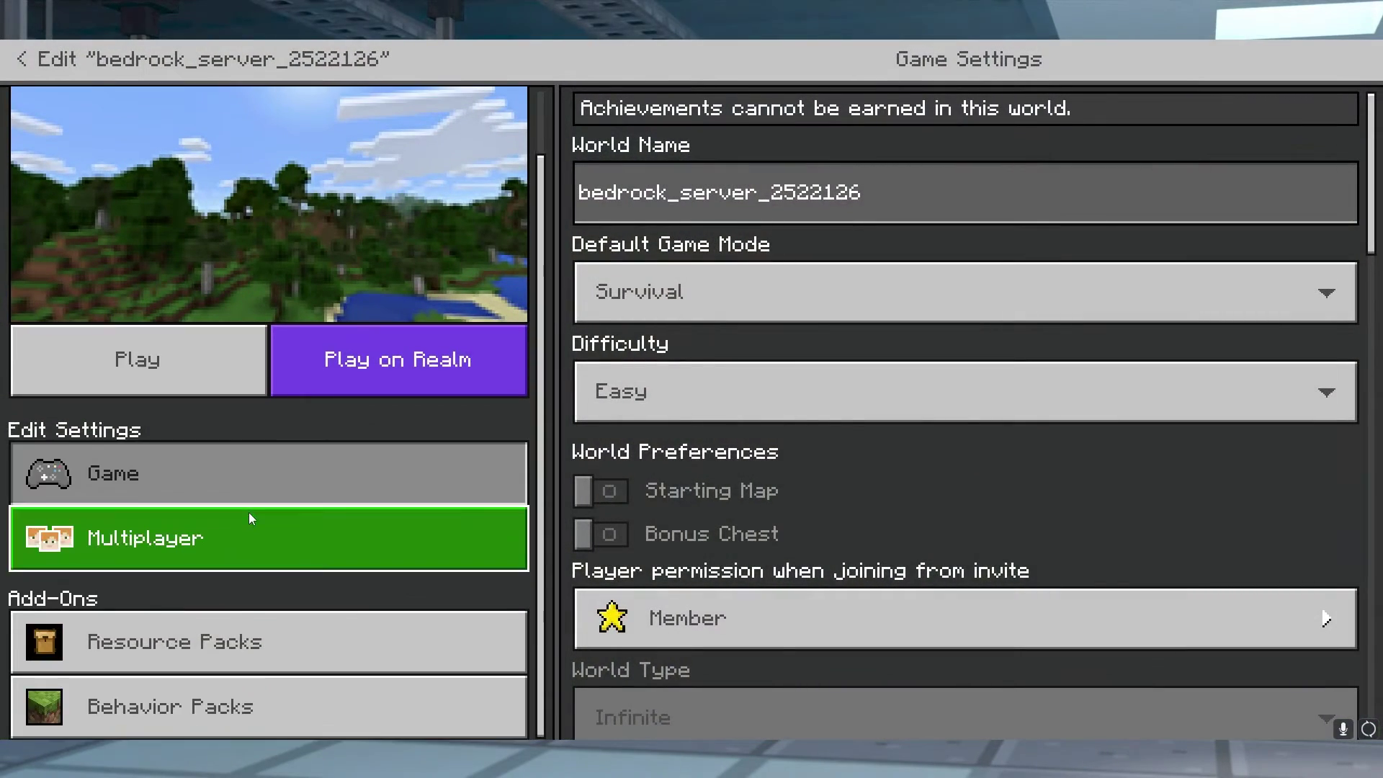
pyautogui.click(232, 706)
pyautogui.click(238, 645)
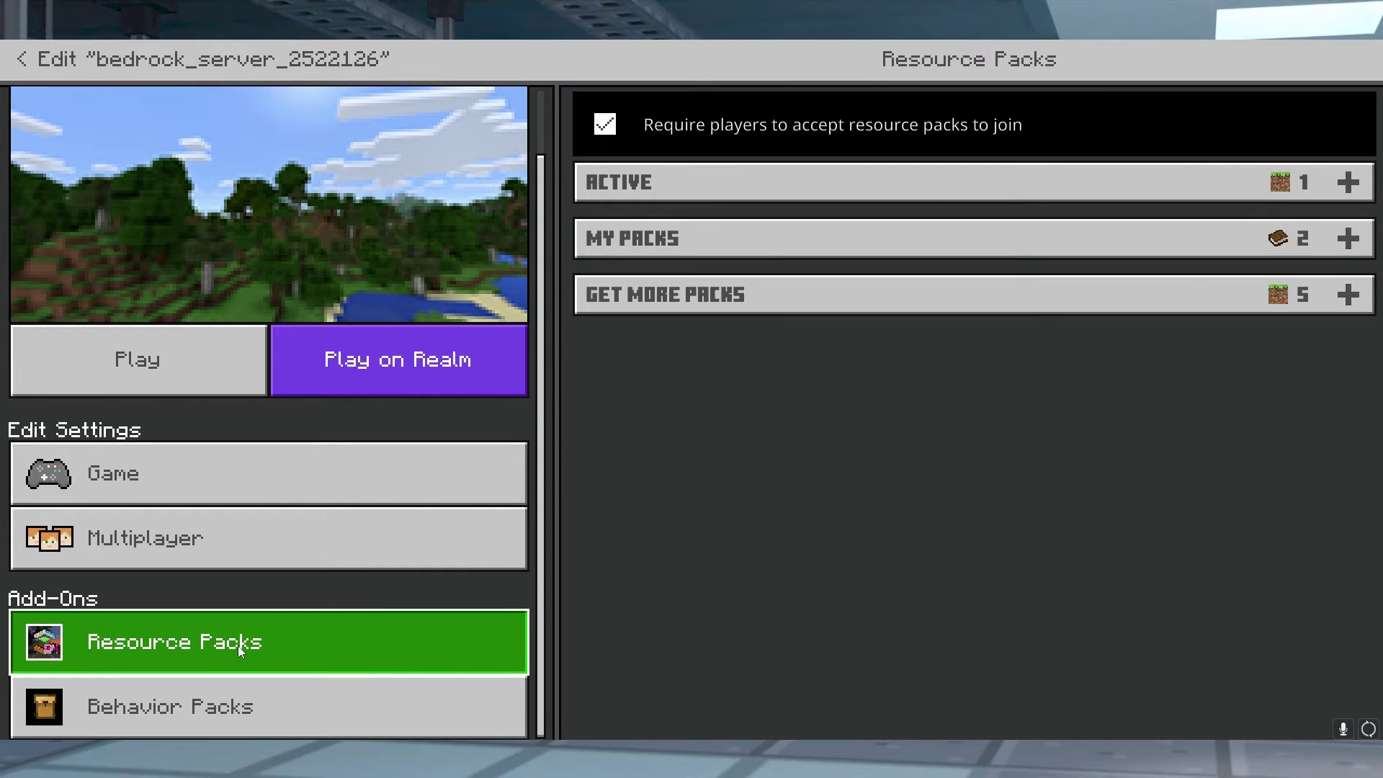
# Step: Add the Improved Backpack+ 1.20.6x Version 1.7 behavior pack from the owned packs to the world
pyautogui.click(240, 707)
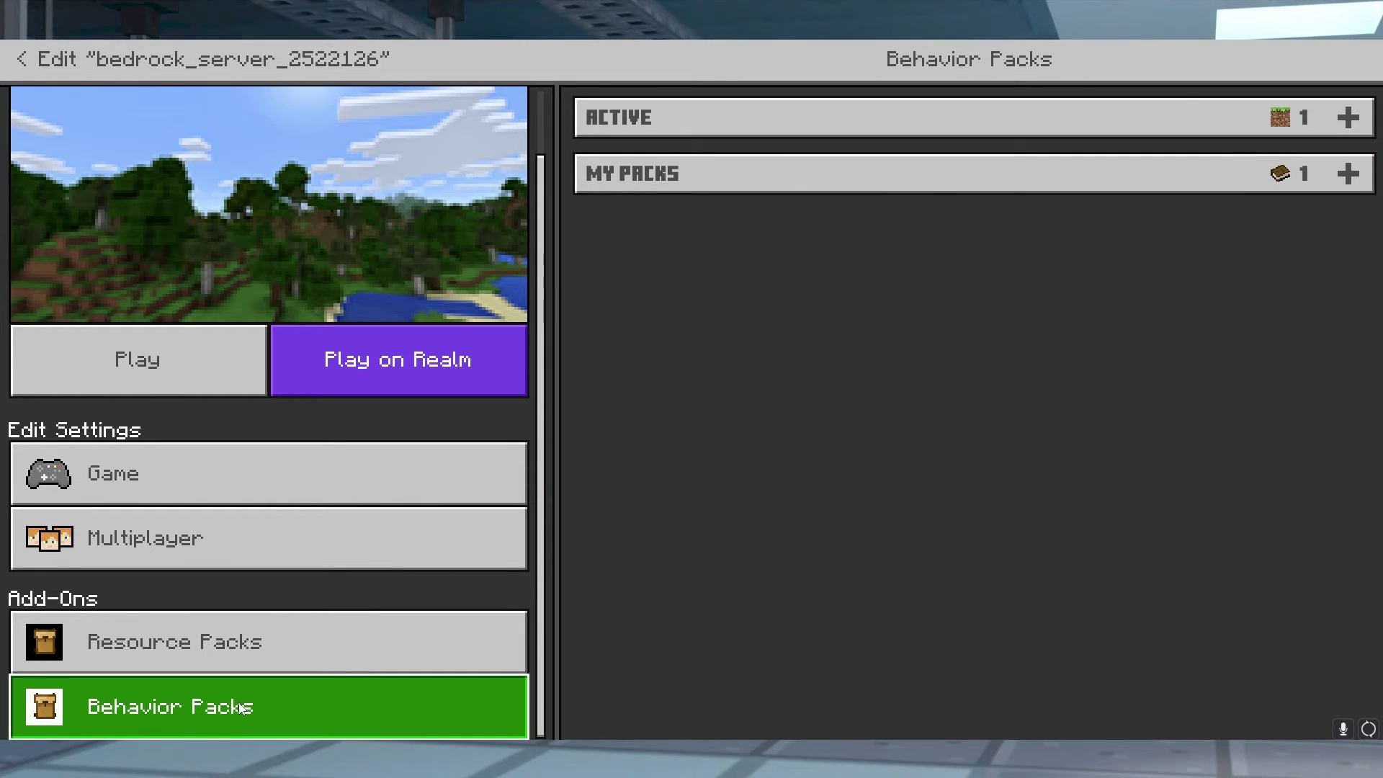
pyautogui.click(1352, 176)
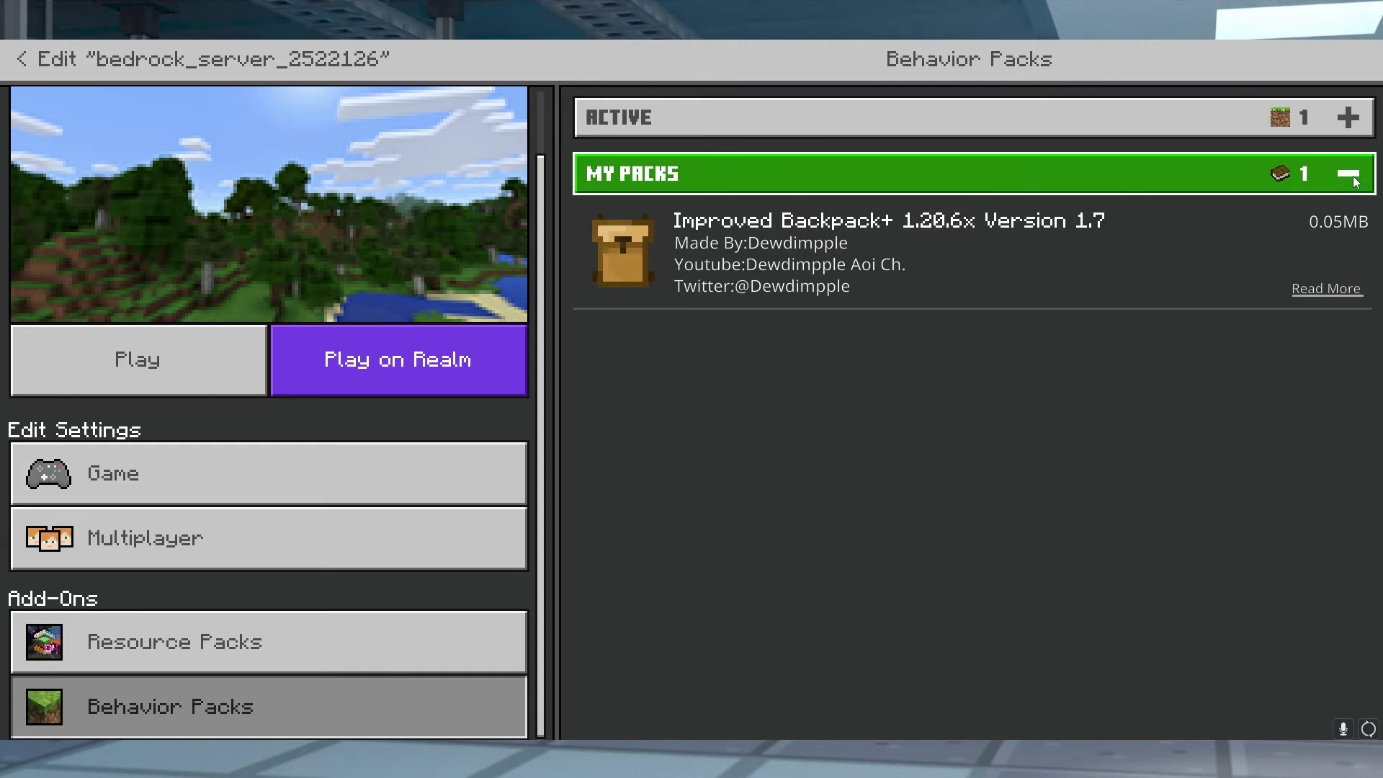
pyautogui.click(1189, 272)
pyautogui.press('Up')
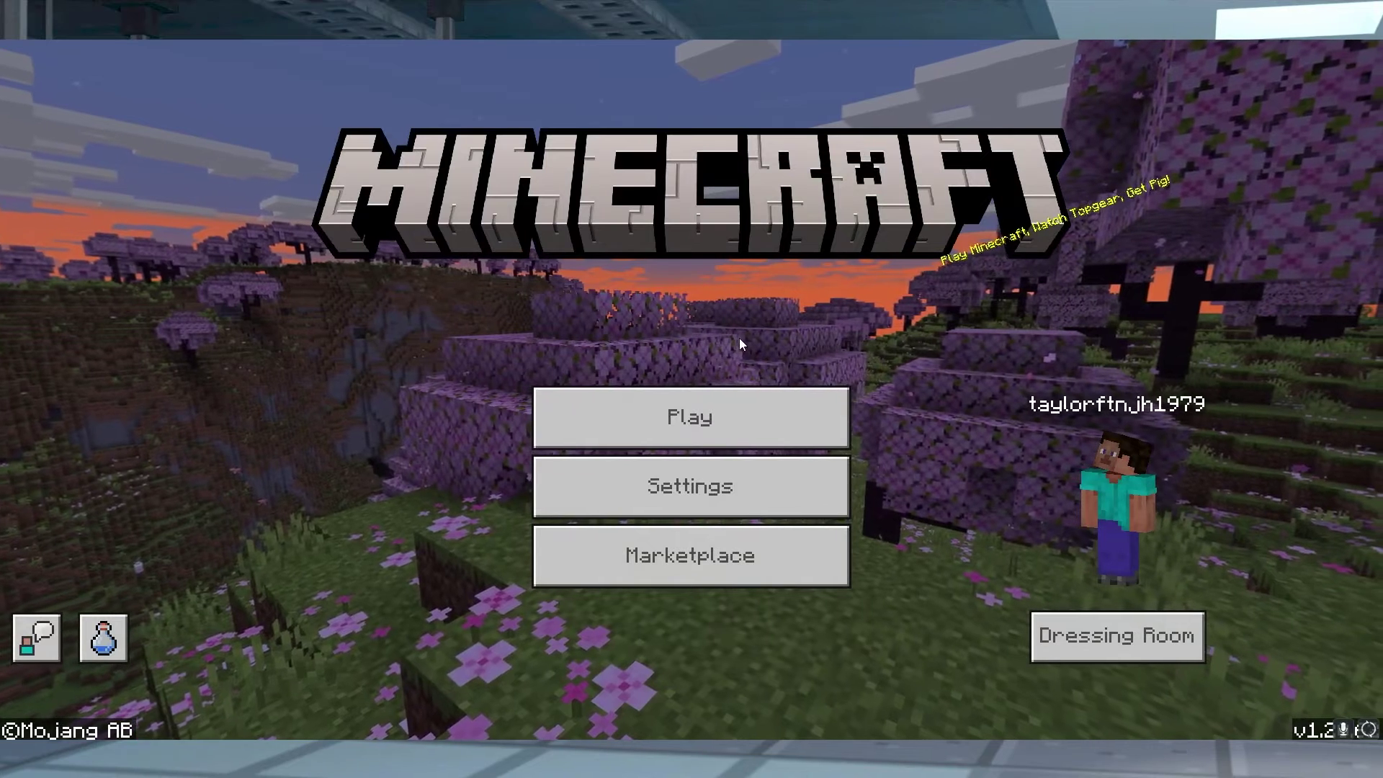
# Step: Export the bedrock_server_2522126 world to Downloads as bedrock_server_2522126.mcworld and bring up the exported file's options
pyautogui.click(732, 413)
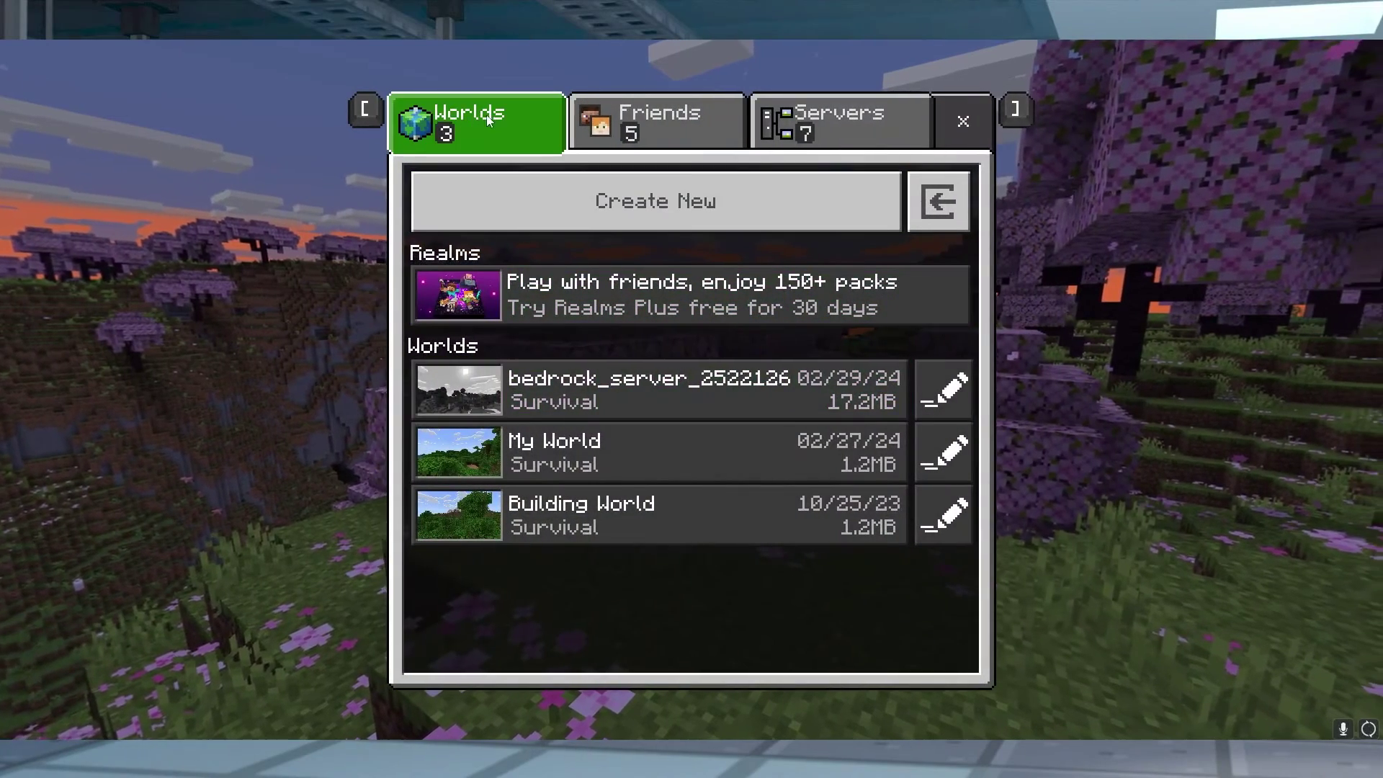
pyautogui.click(943, 389)
pyautogui.scroll(-15, 782, 544)
pyautogui.scroll(-5, 782, 543)
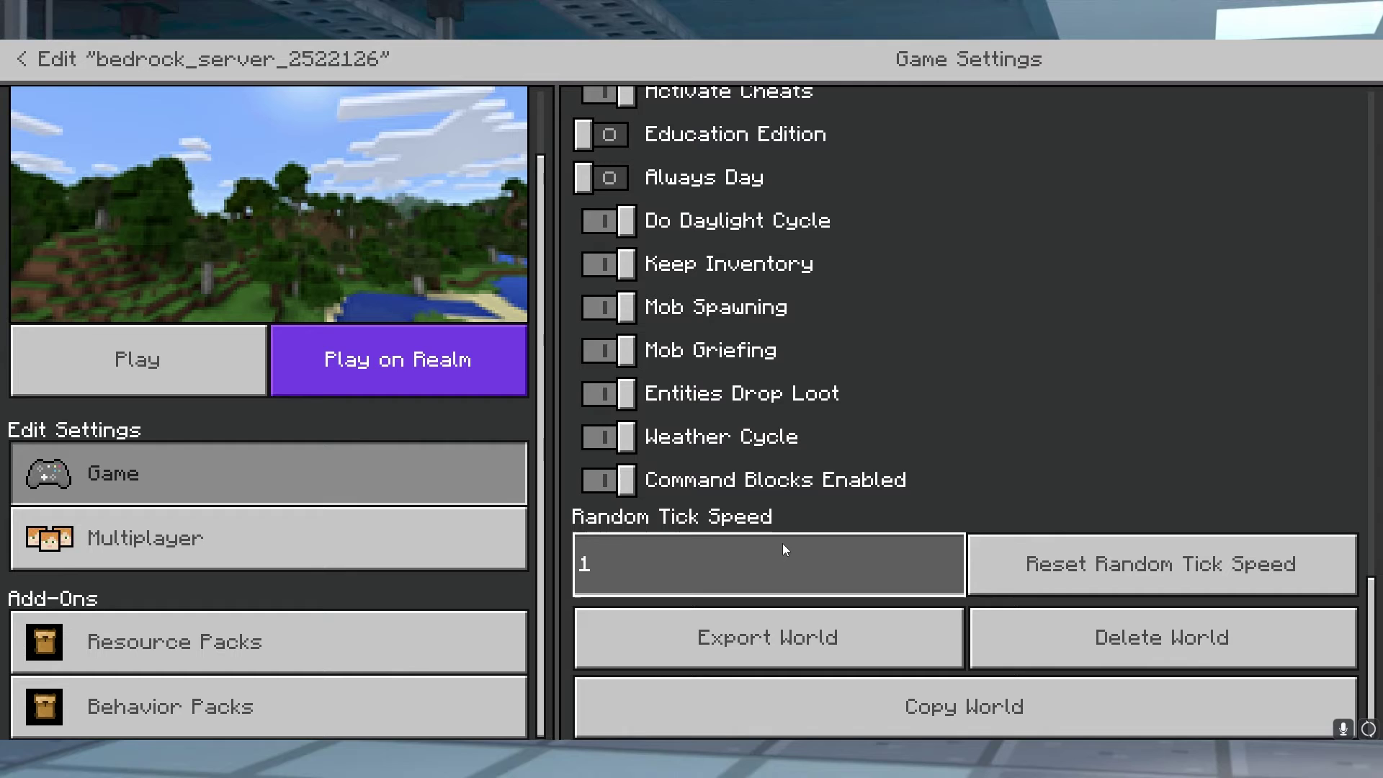
pyautogui.click(876, 642)
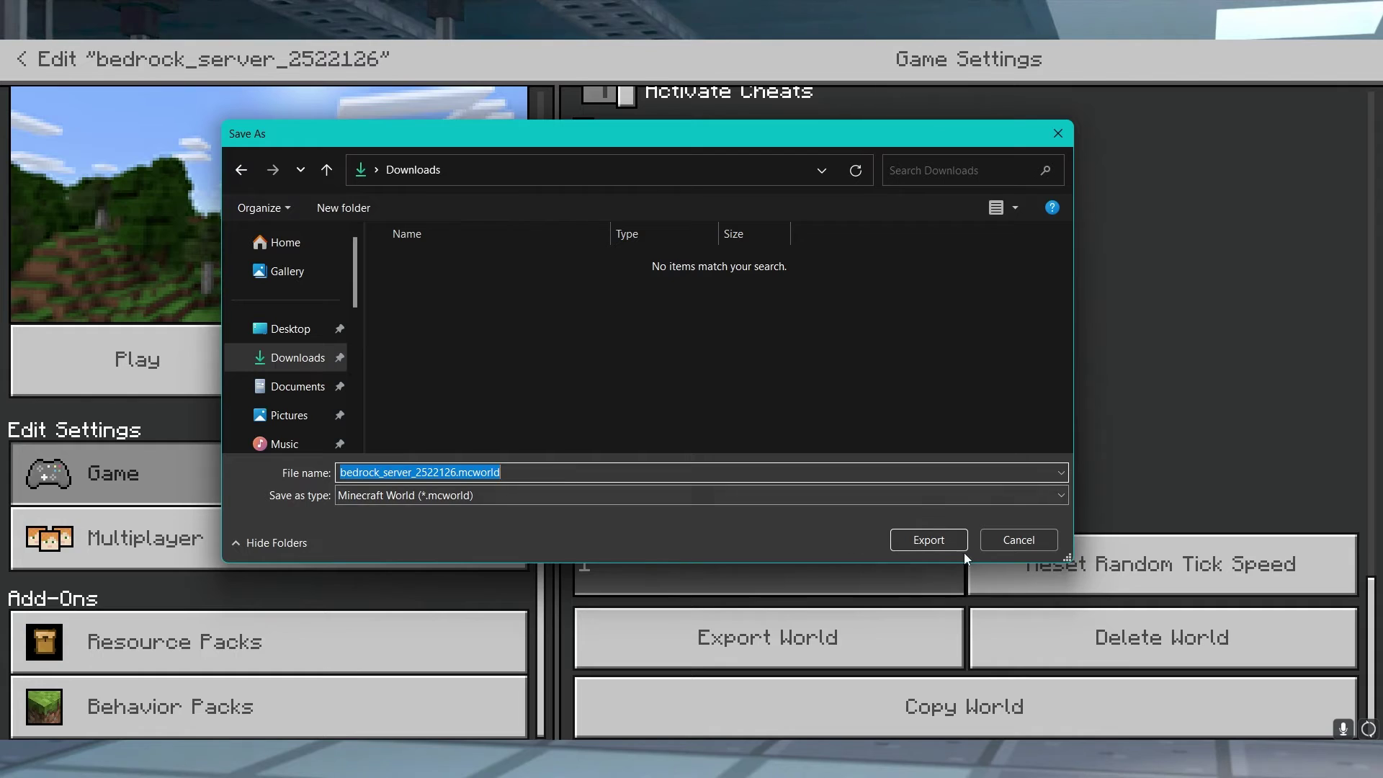
pyautogui.click(939, 542)
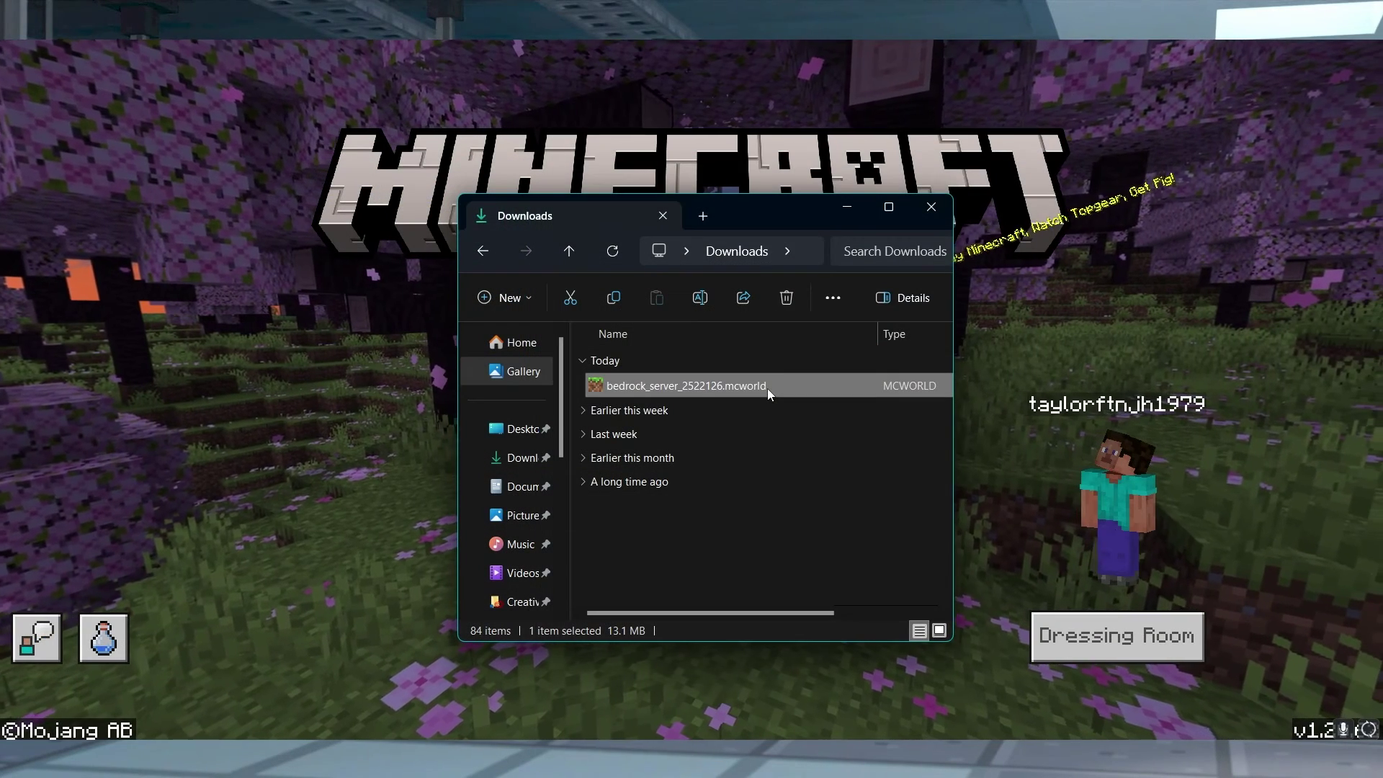
pyautogui.rightClick(768, 393)
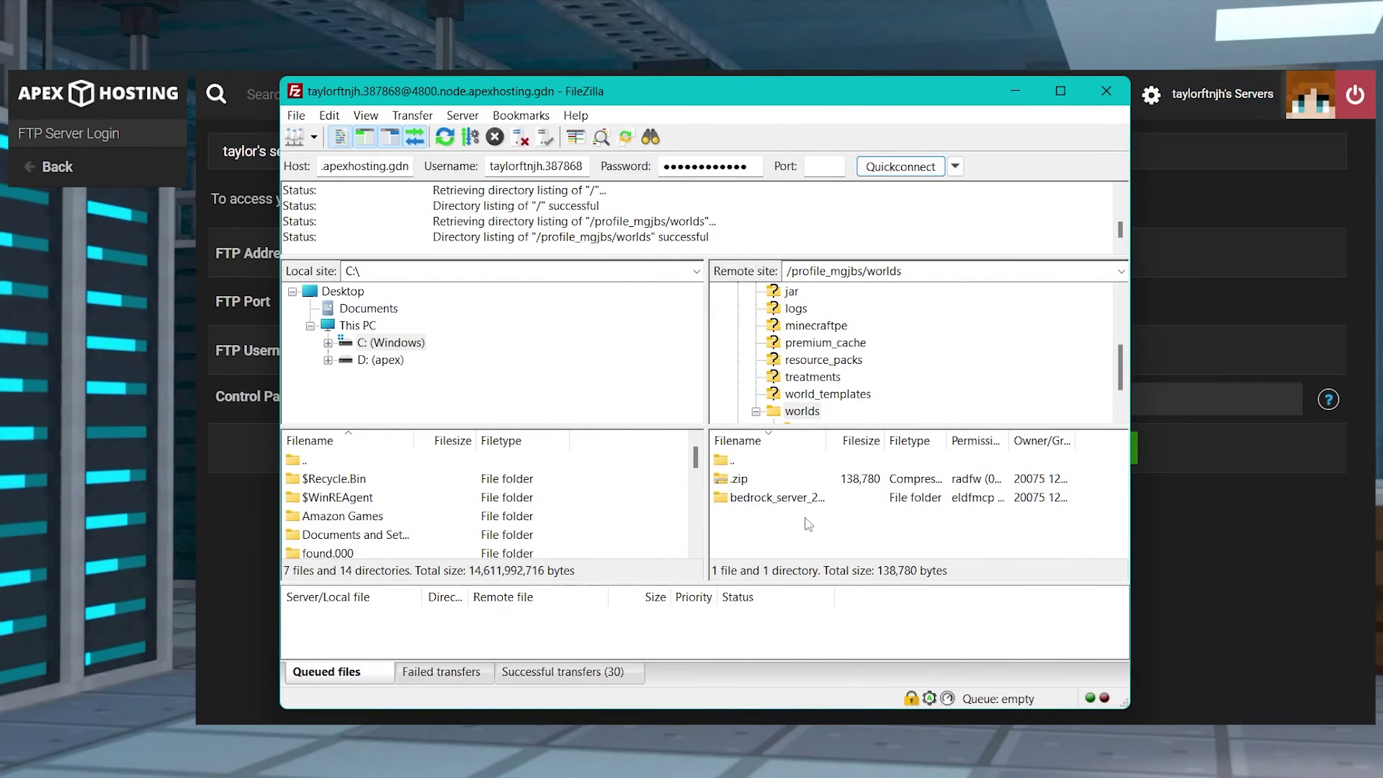
# Step: In FileZilla, open the worlds folder inside profile_mgjbs on the remote server and upload bedrock_server_2522126.zip from Downloads into it
pyautogui.press('BackSpace')
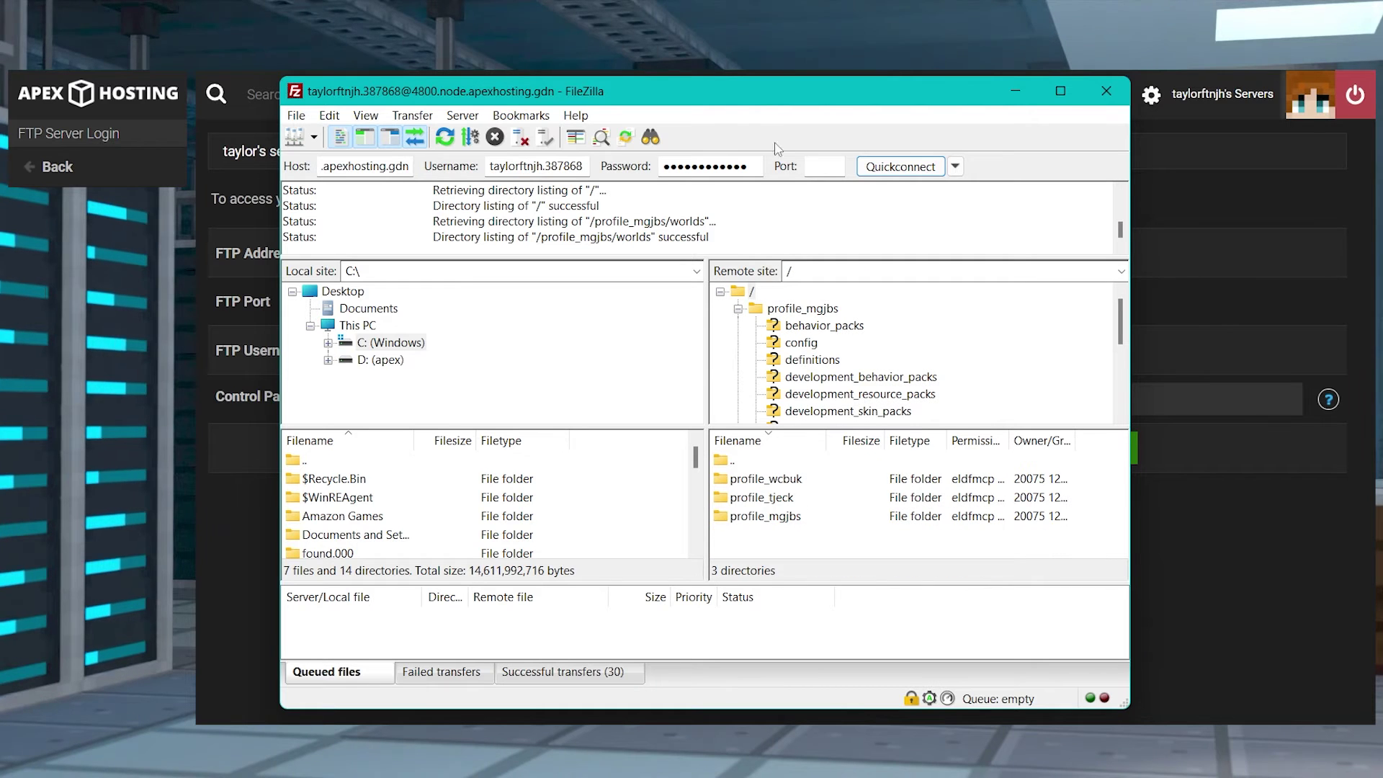
pyautogui.moveTo(803, 93); pyautogui.dragTo(778, 103)
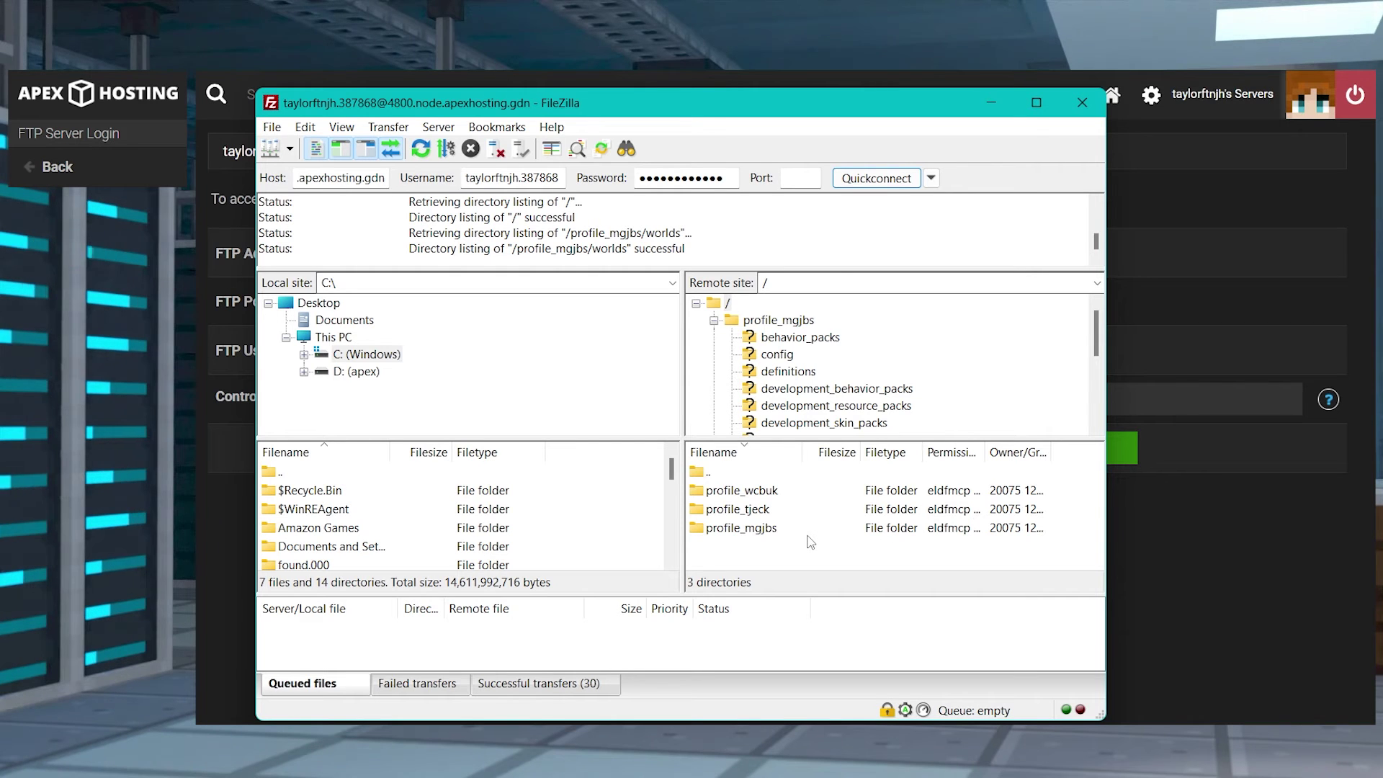
pyautogui.doubleClick(749, 530)
pyautogui.scroll(-3, 791, 525)
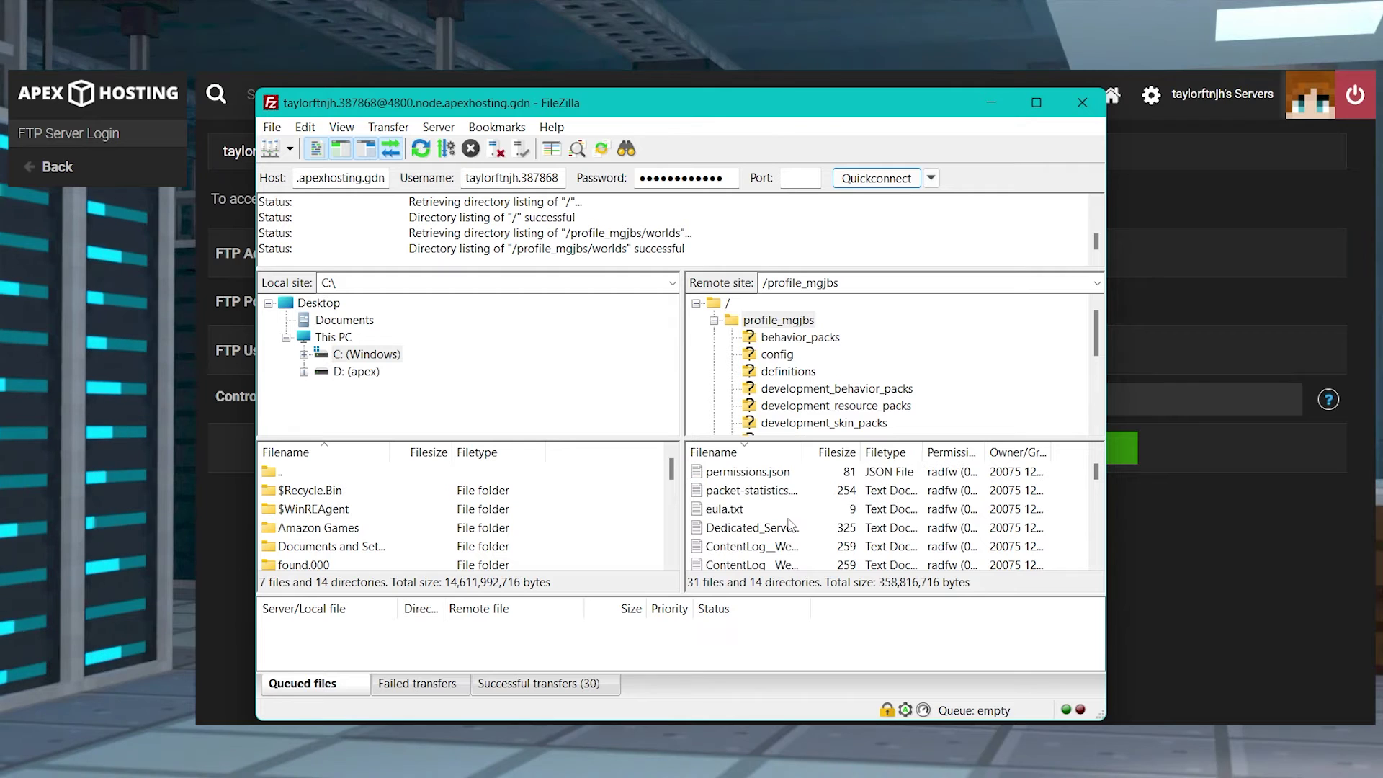
pyautogui.scroll(-2, 791, 525)
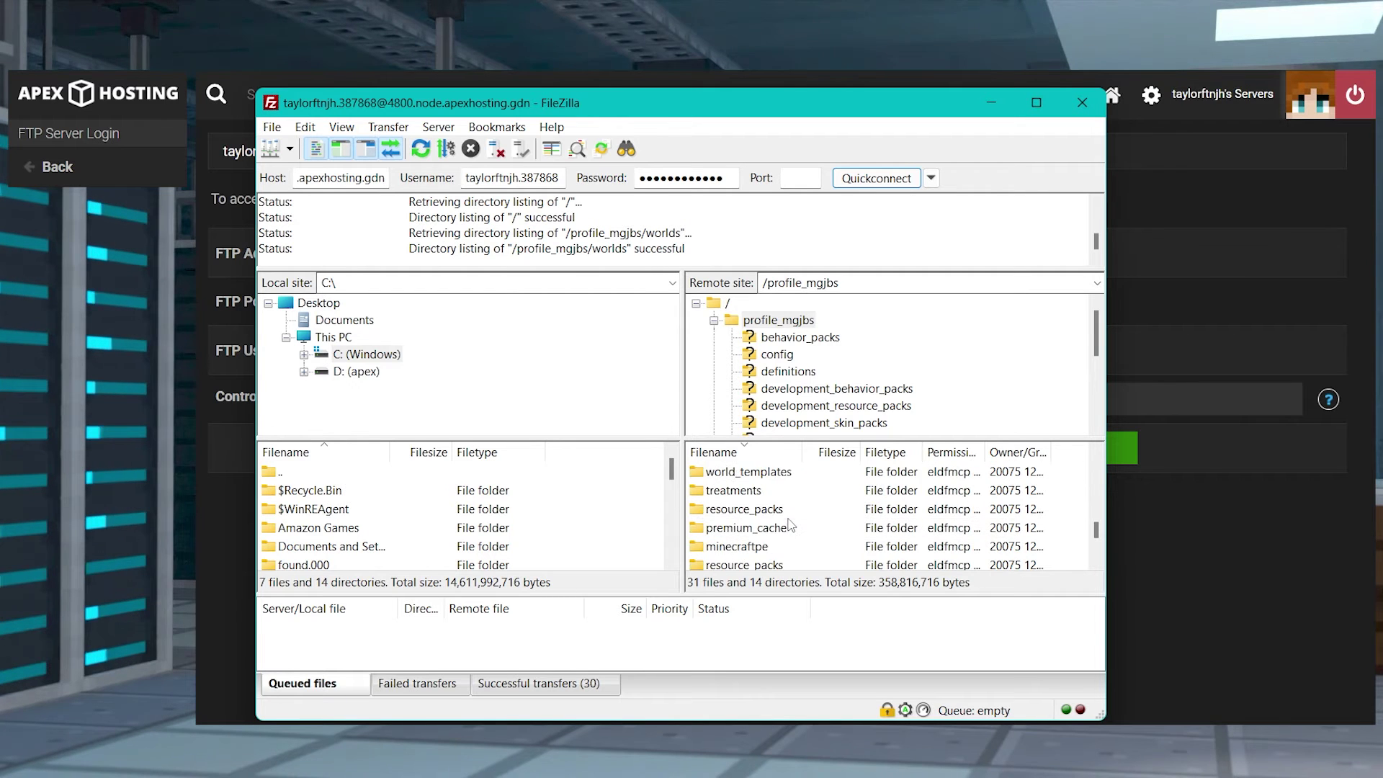
pyautogui.scroll(1, 787, 520)
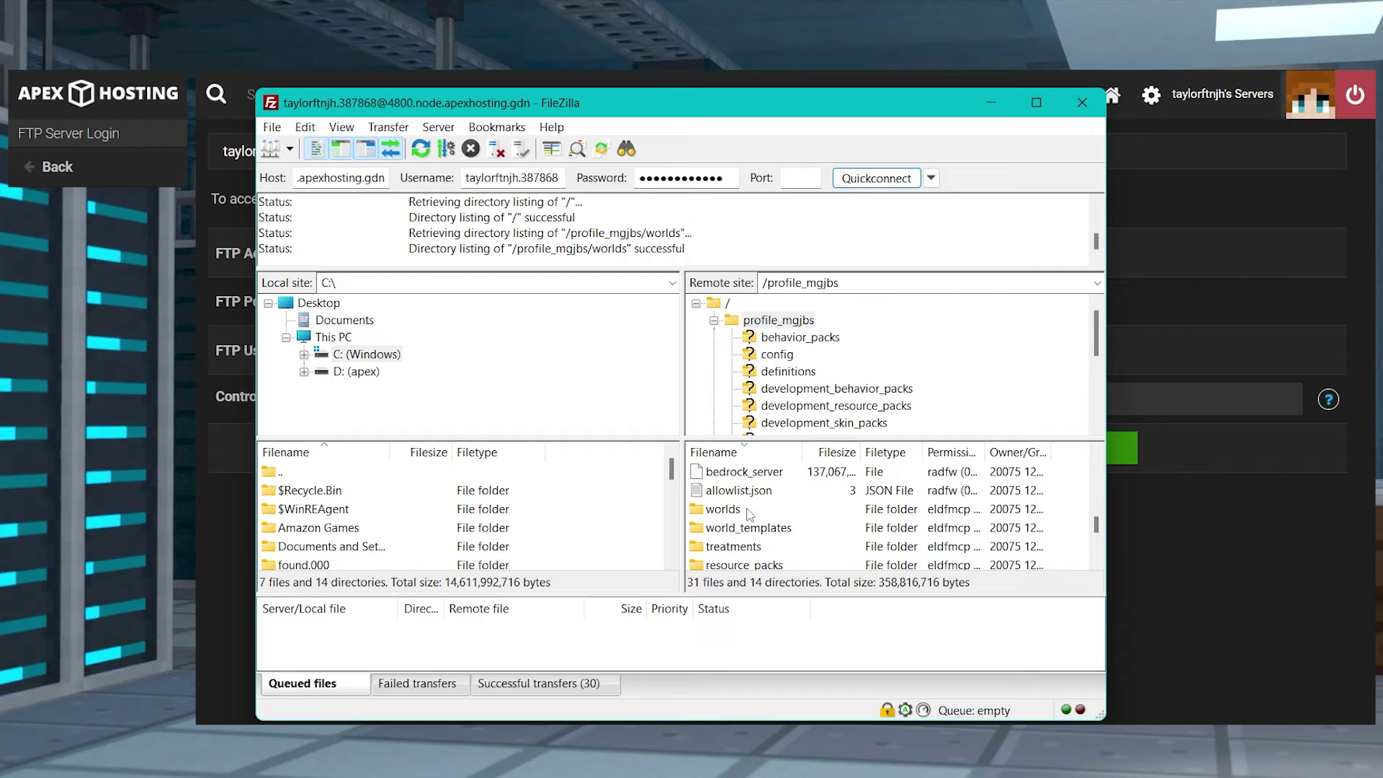
pyautogui.click(750, 511)
pyautogui.doubleClick(772, 512)
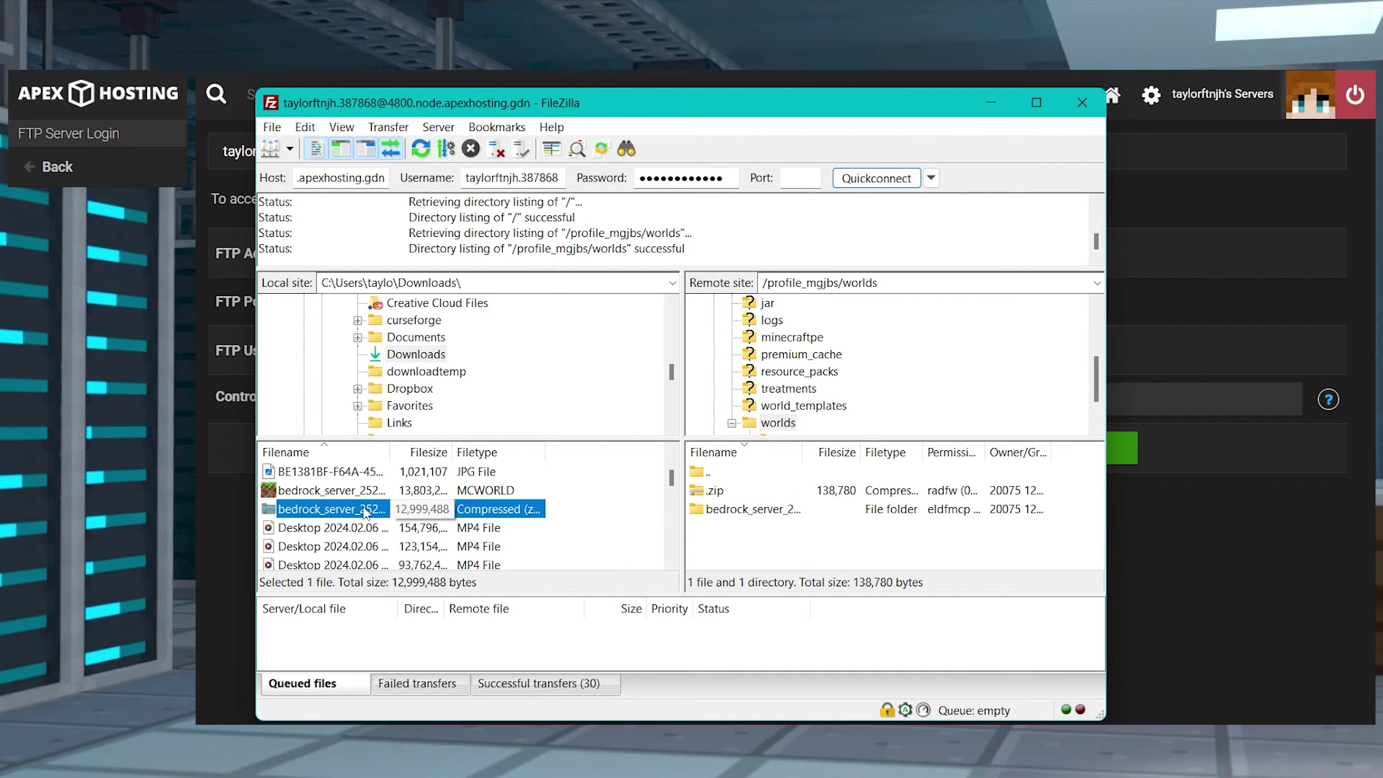
pyautogui.moveTo(393, 509); pyautogui.dragTo(456, 511)
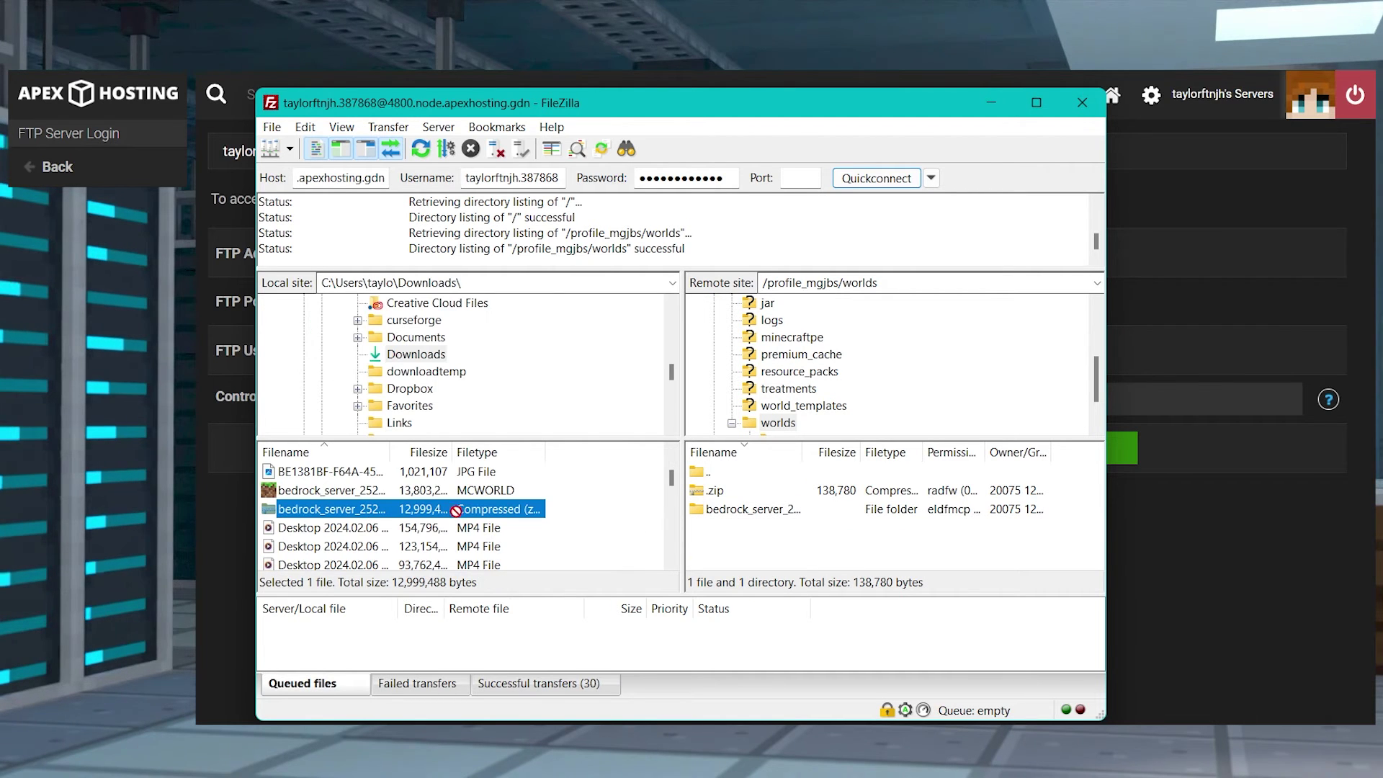
pyautogui.moveTo(780, 549); pyautogui.dragTo(780, 547)
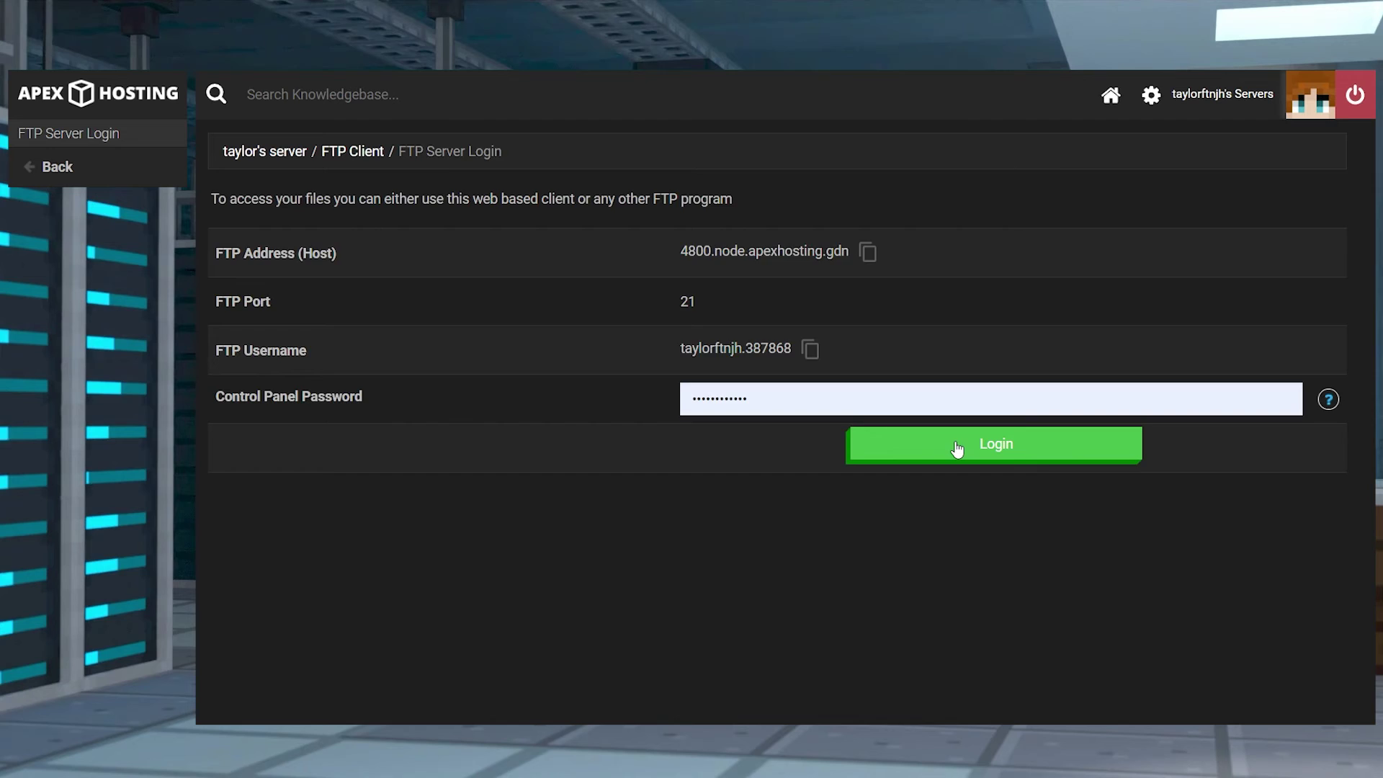
# Step: Log in to the Apex Hosting panel's web FTP client and open the worlds folder
pyautogui.click(958, 450)
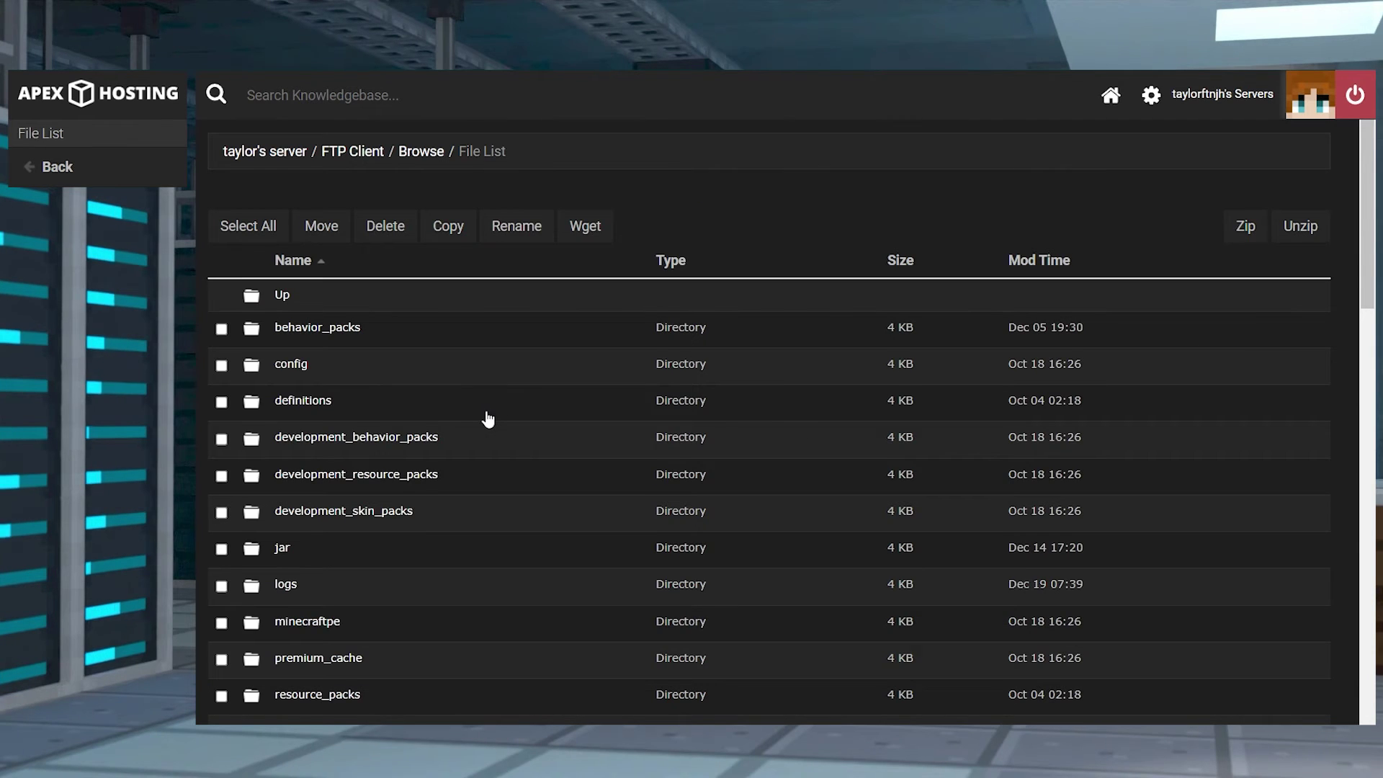
pyautogui.scroll(-4, 488, 419)
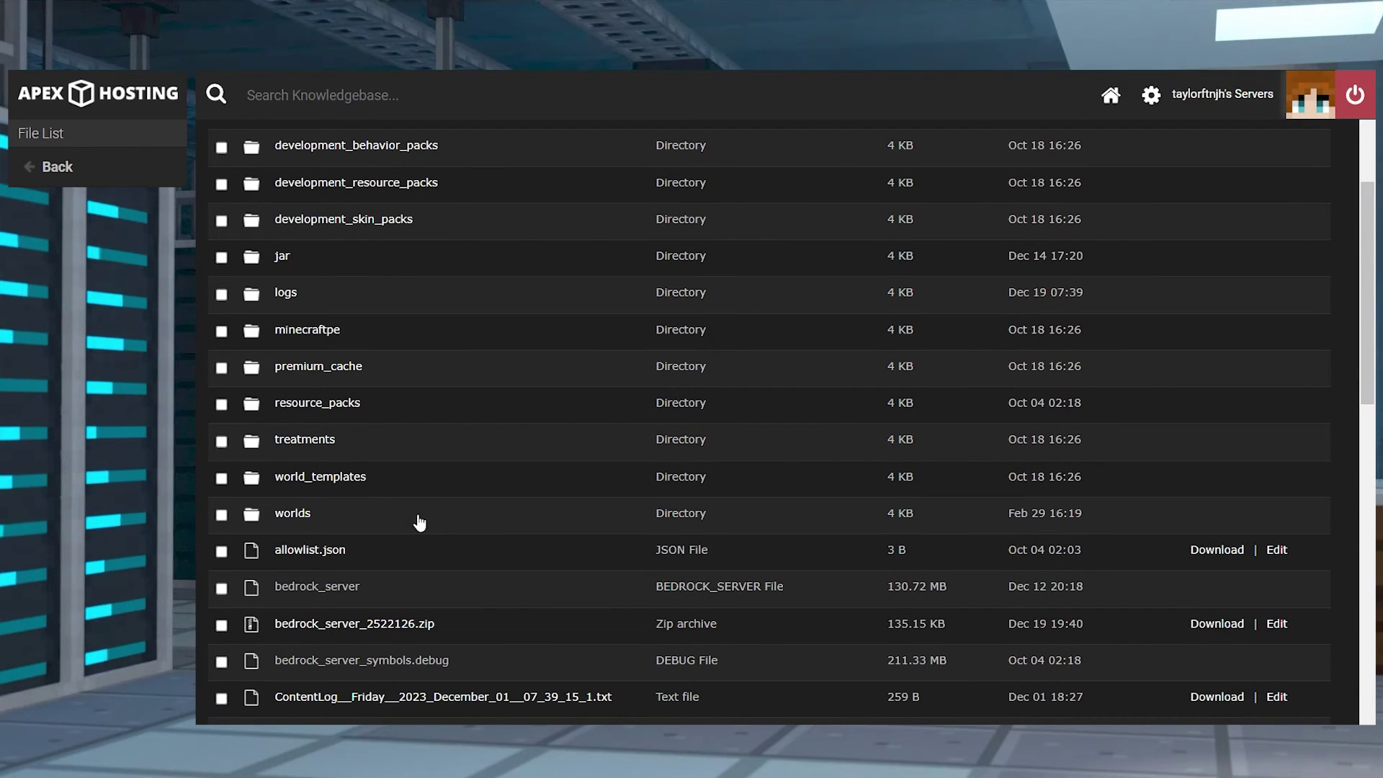
pyautogui.click(308, 516)
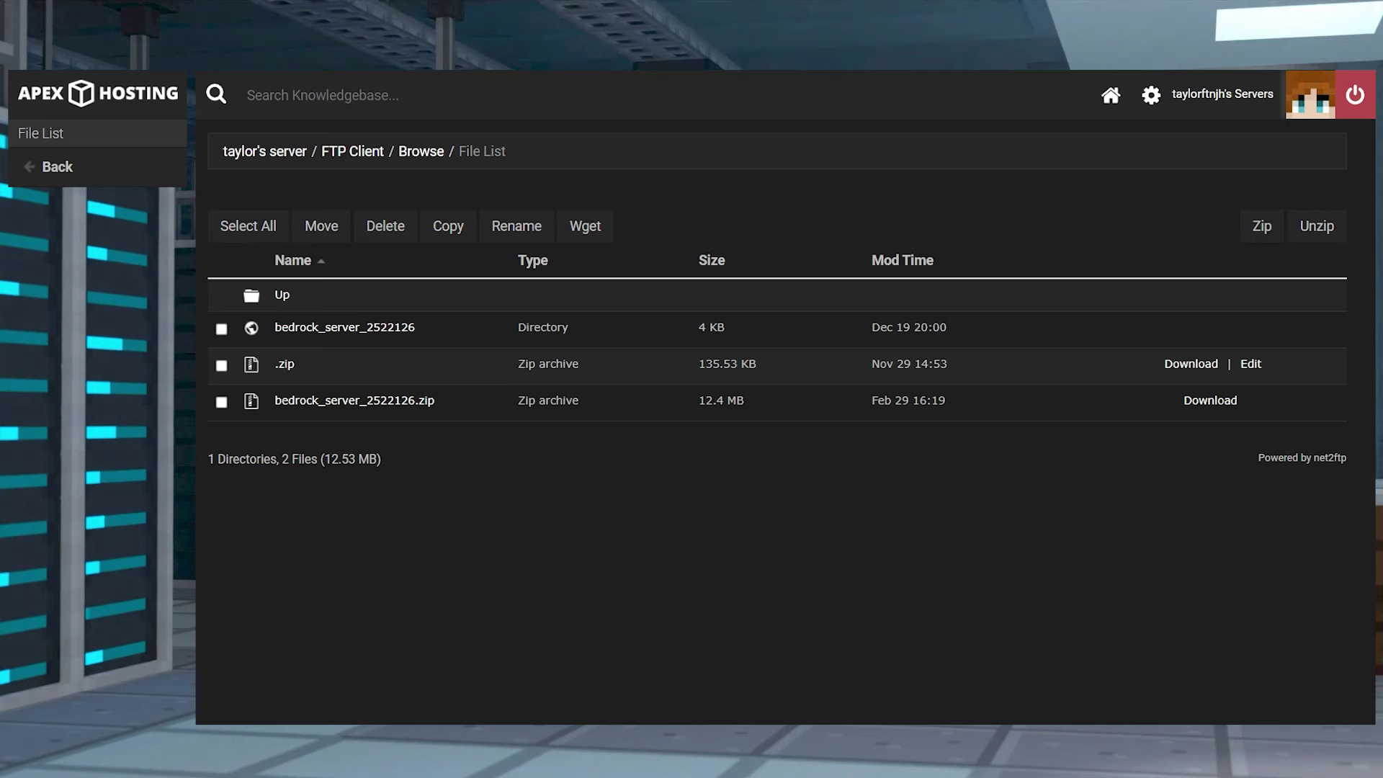
# Step: Unzip bedrock_server_2522126.zip into /profile_mgjbs/worlds, leaving the option to stop the server first disabled
pyautogui.click(222, 403)
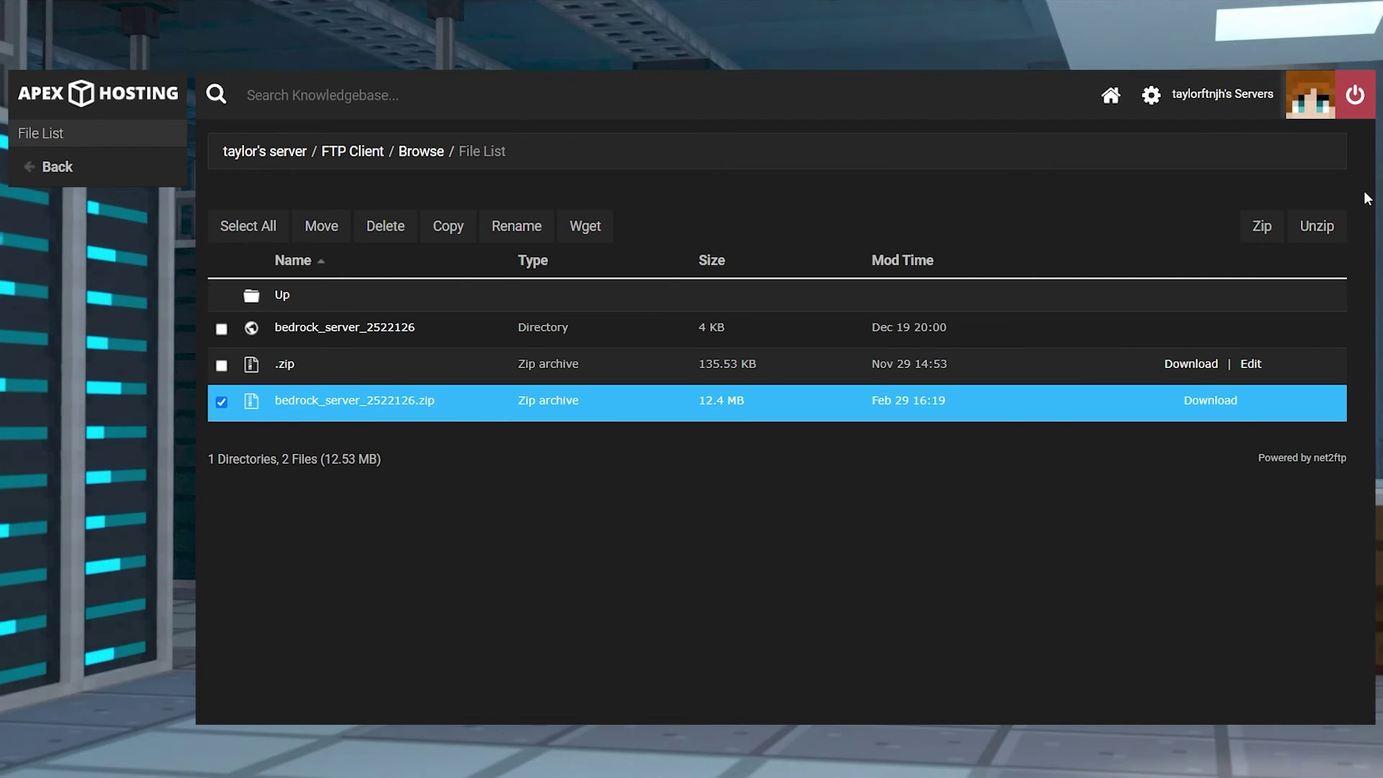
pyautogui.click(1317, 225)
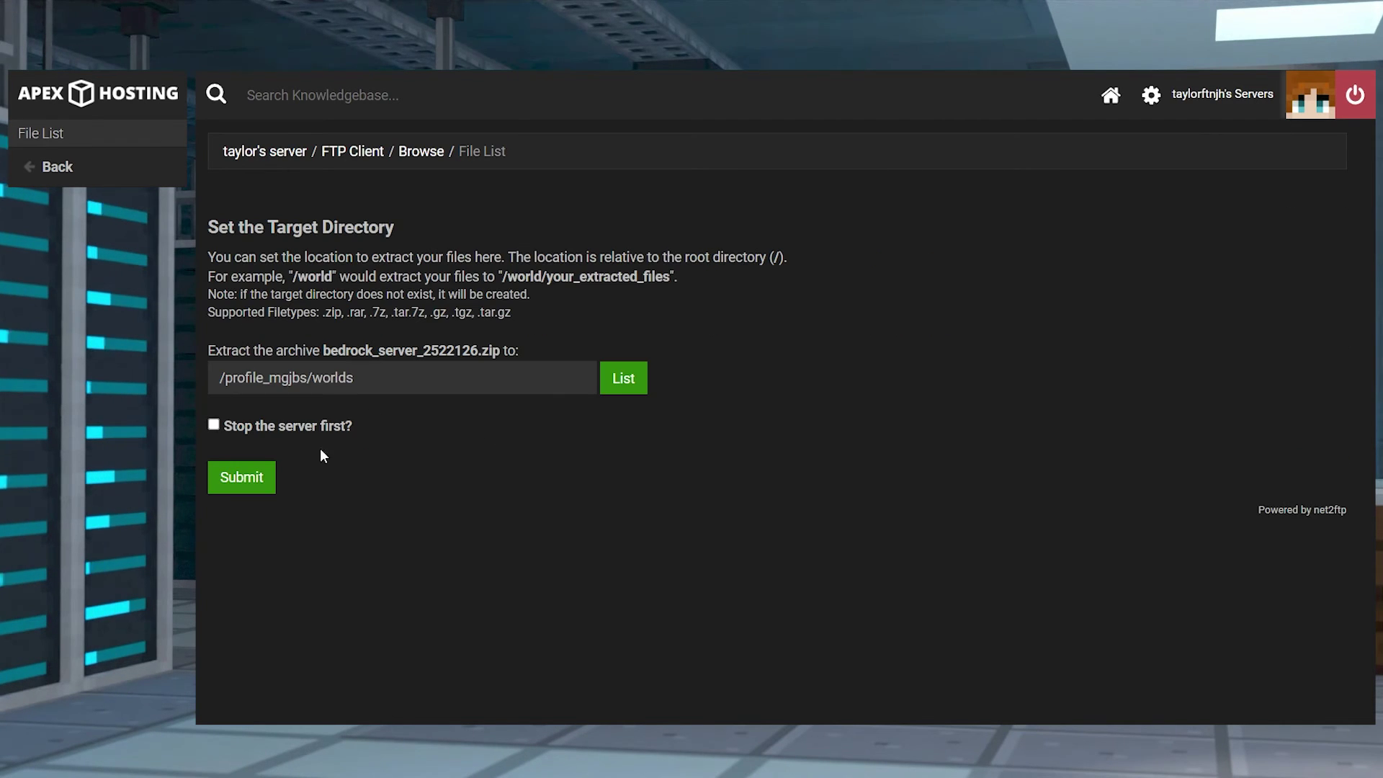
pyautogui.click(256, 480)
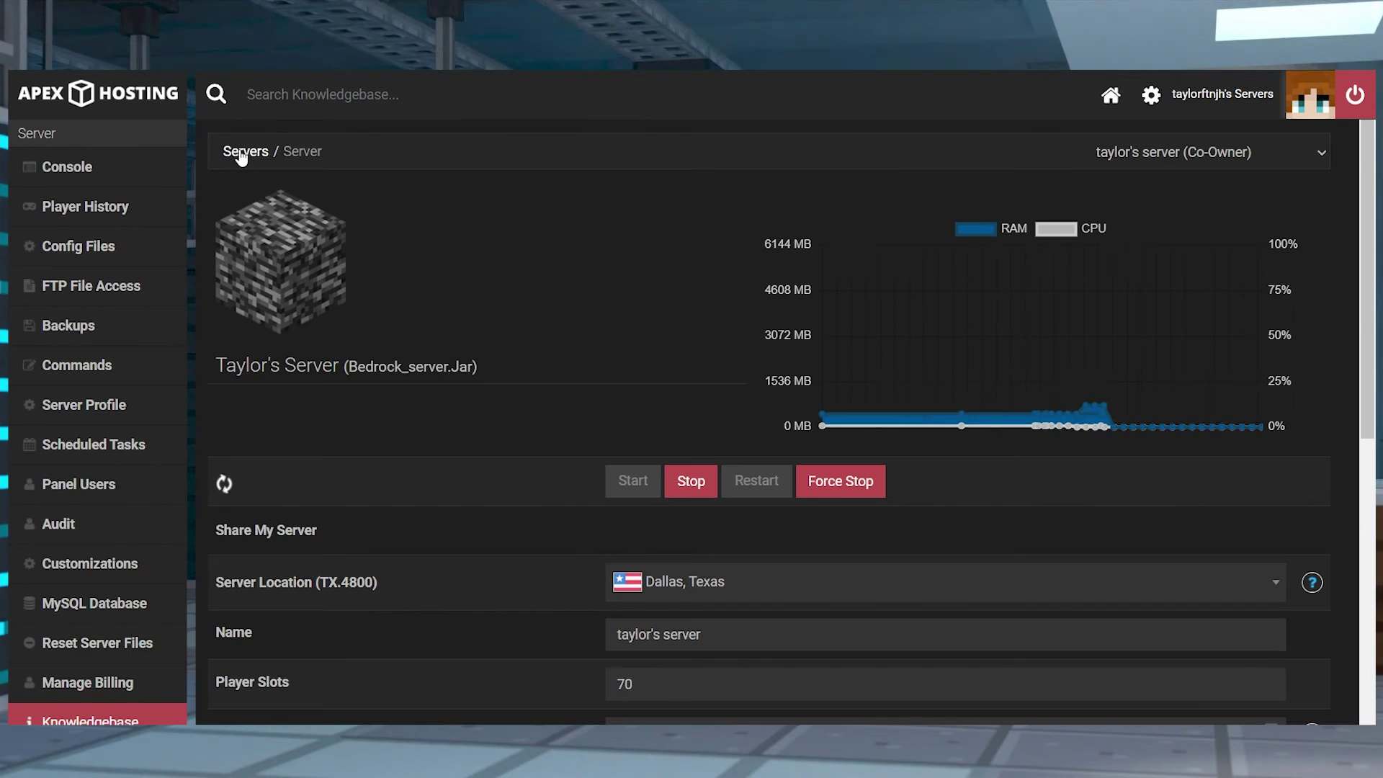
# Step: Change the server's world to bedrock_server_2522126_pack with an immediate restart, and switch to Minecraft to open its play screen
pyautogui.scroll(-5, 469, 465)
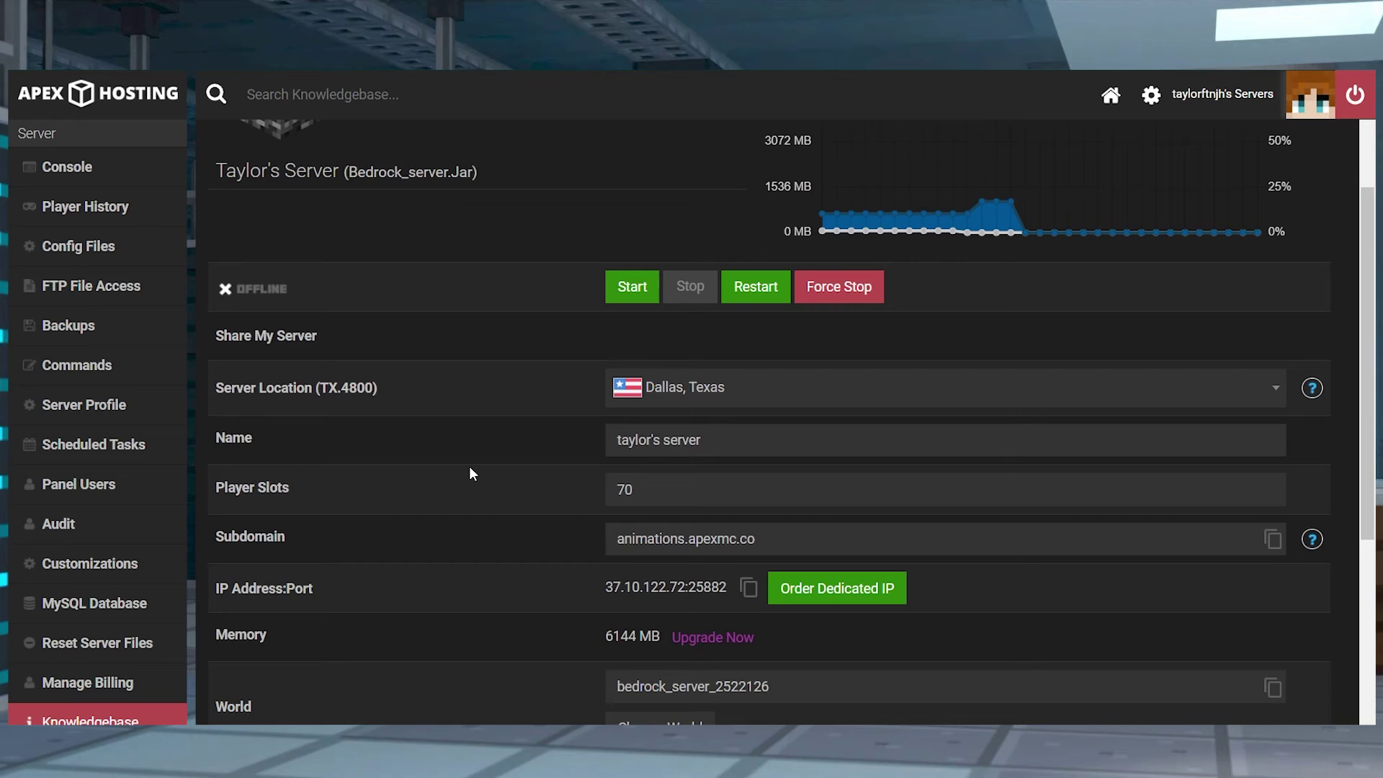
pyautogui.scroll(-3, 471, 470)
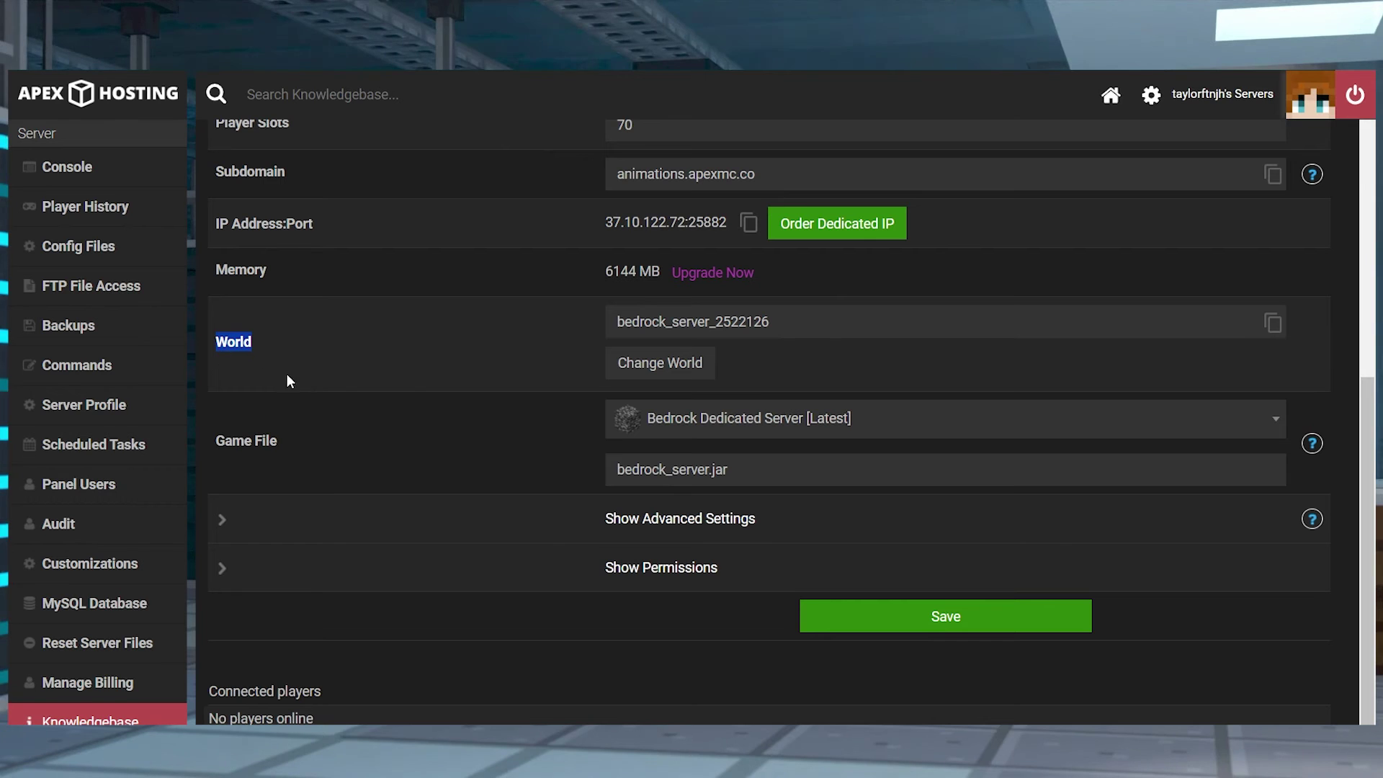
pyautogui.click(662, 371)
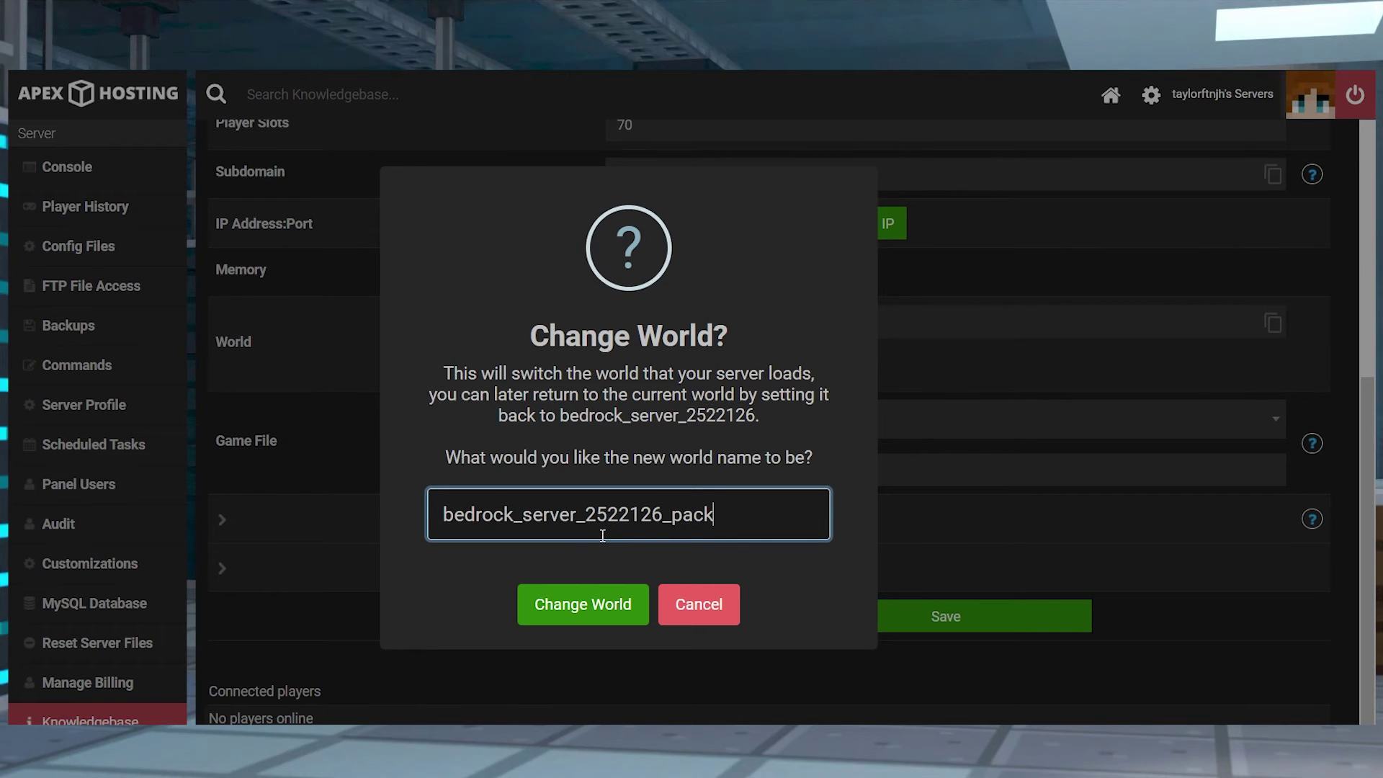
pyautogui.click(592, 604)
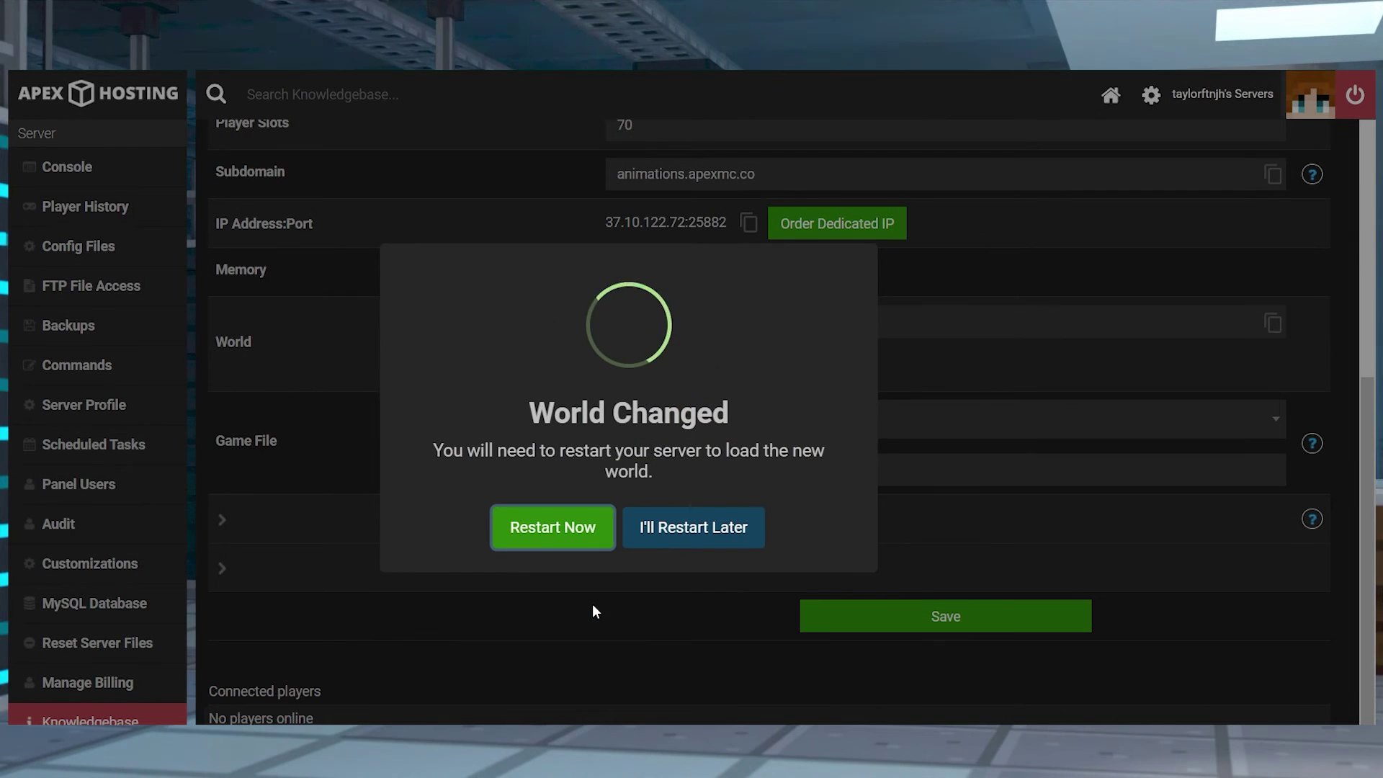
pyautogui.click(539, 544)
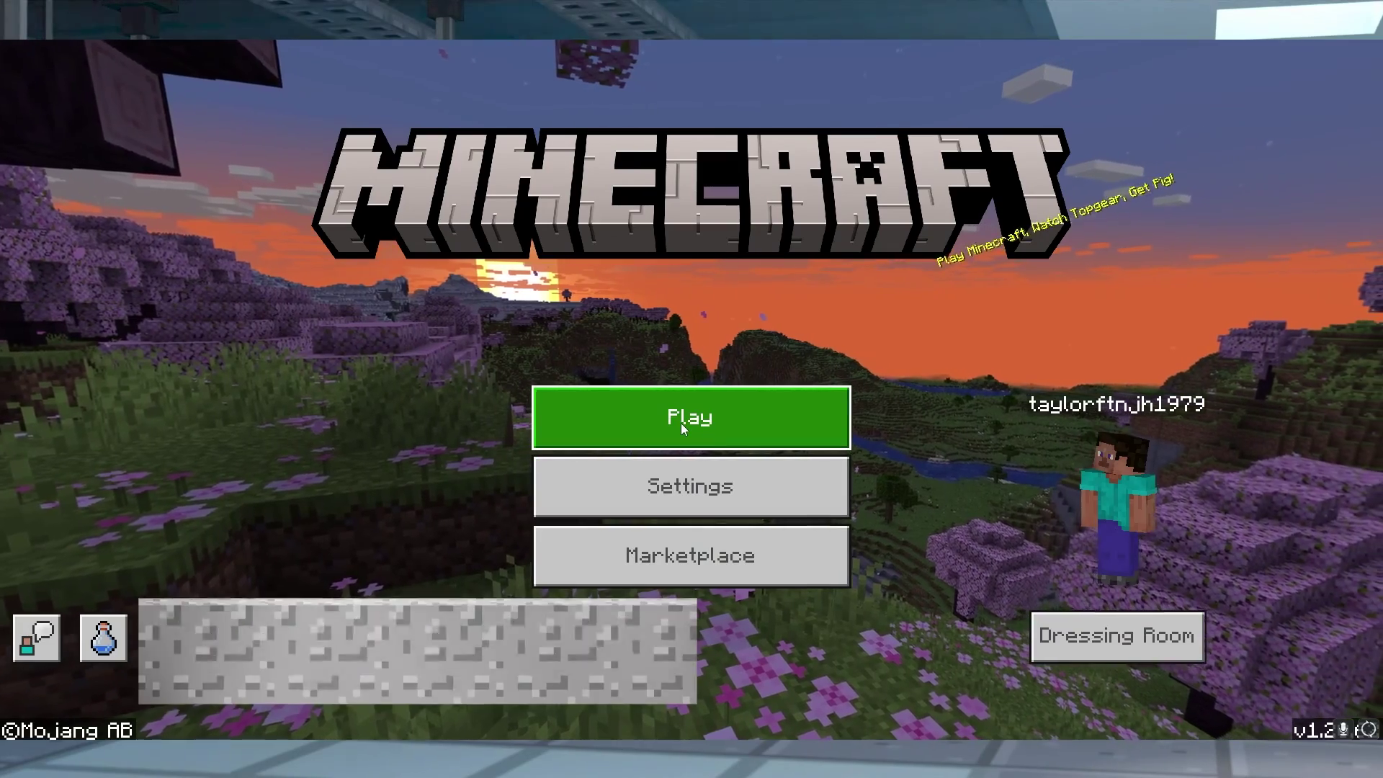
pyautogui.click(680, 422)
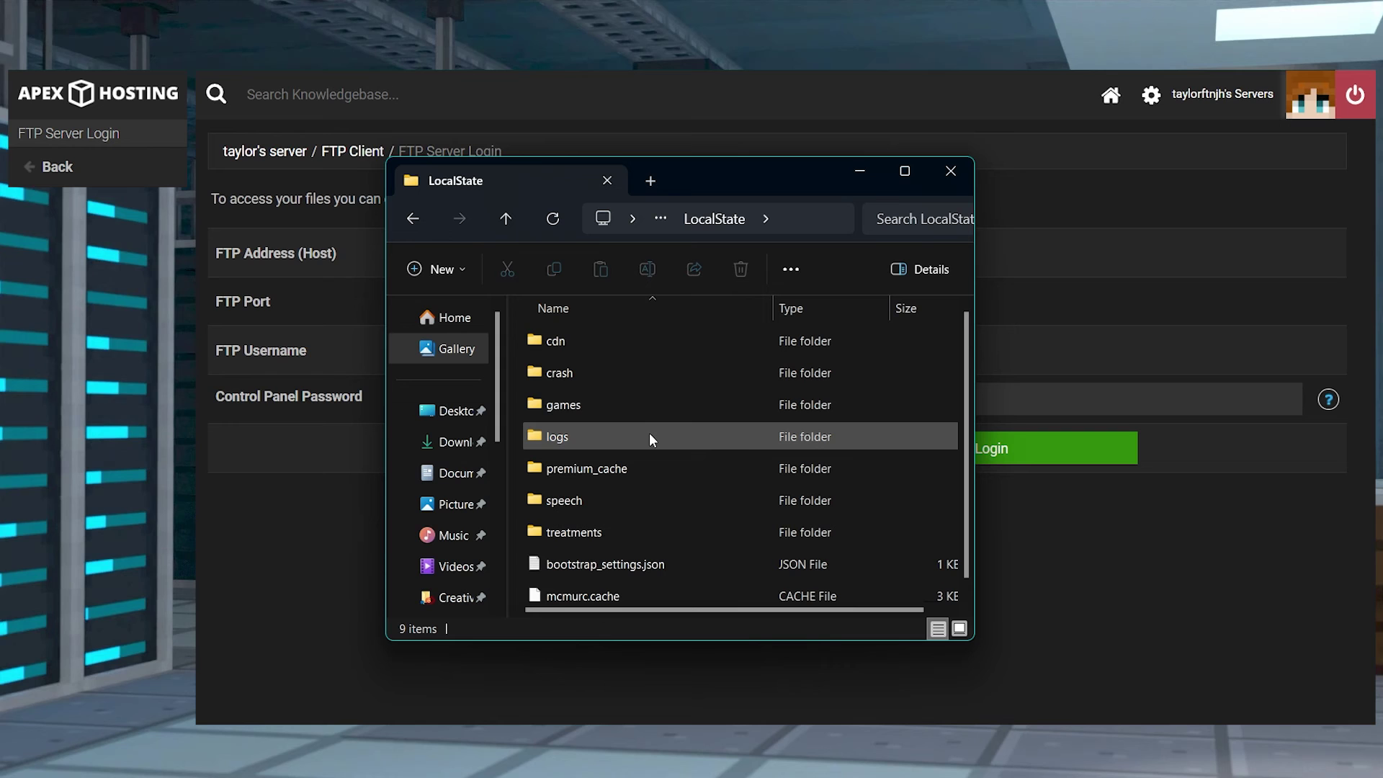
# Step: In File Explorer, open minecraftWorlds inside games/com.mojang and move the bedrock_server_2522126 folder from Downloads into it
pyautogui.doubleClick(652, 405)
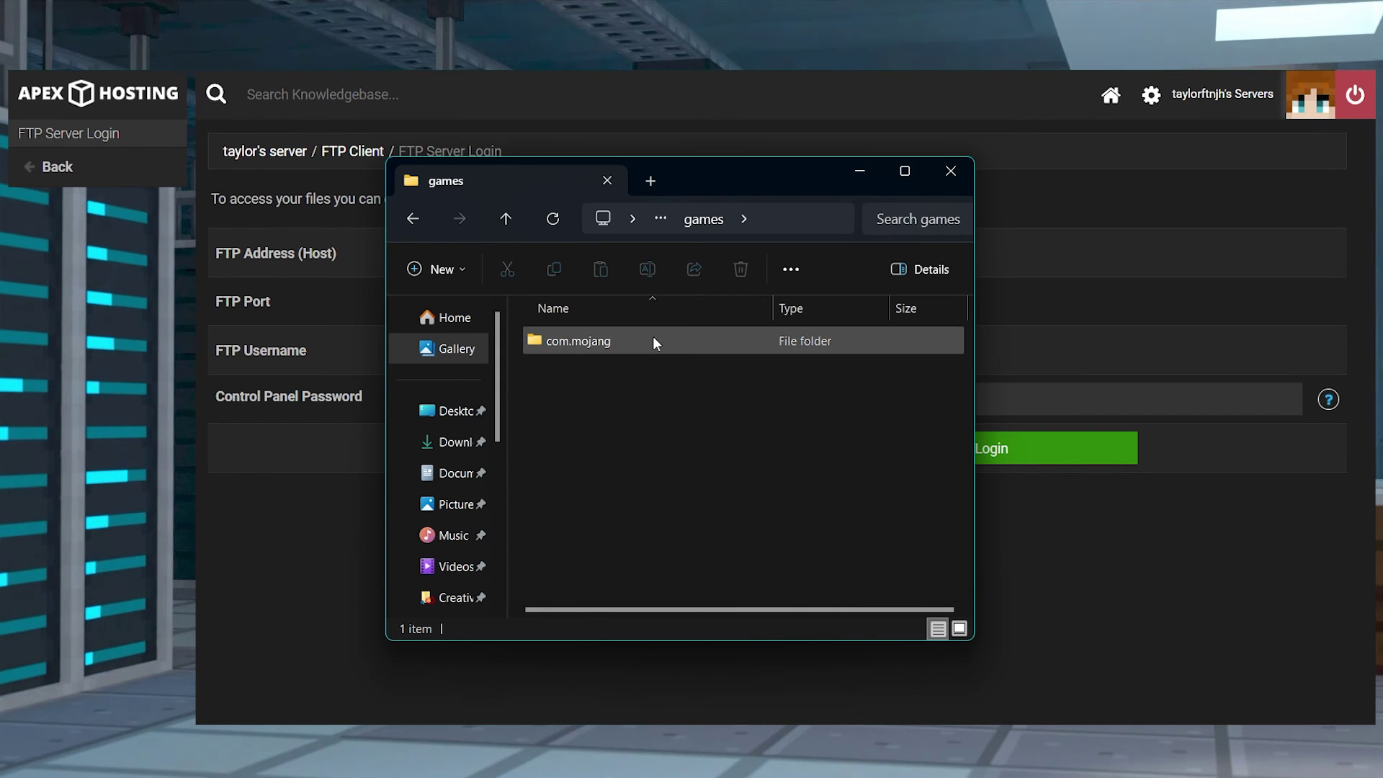
pyautogui.doubleClick(653, 339)
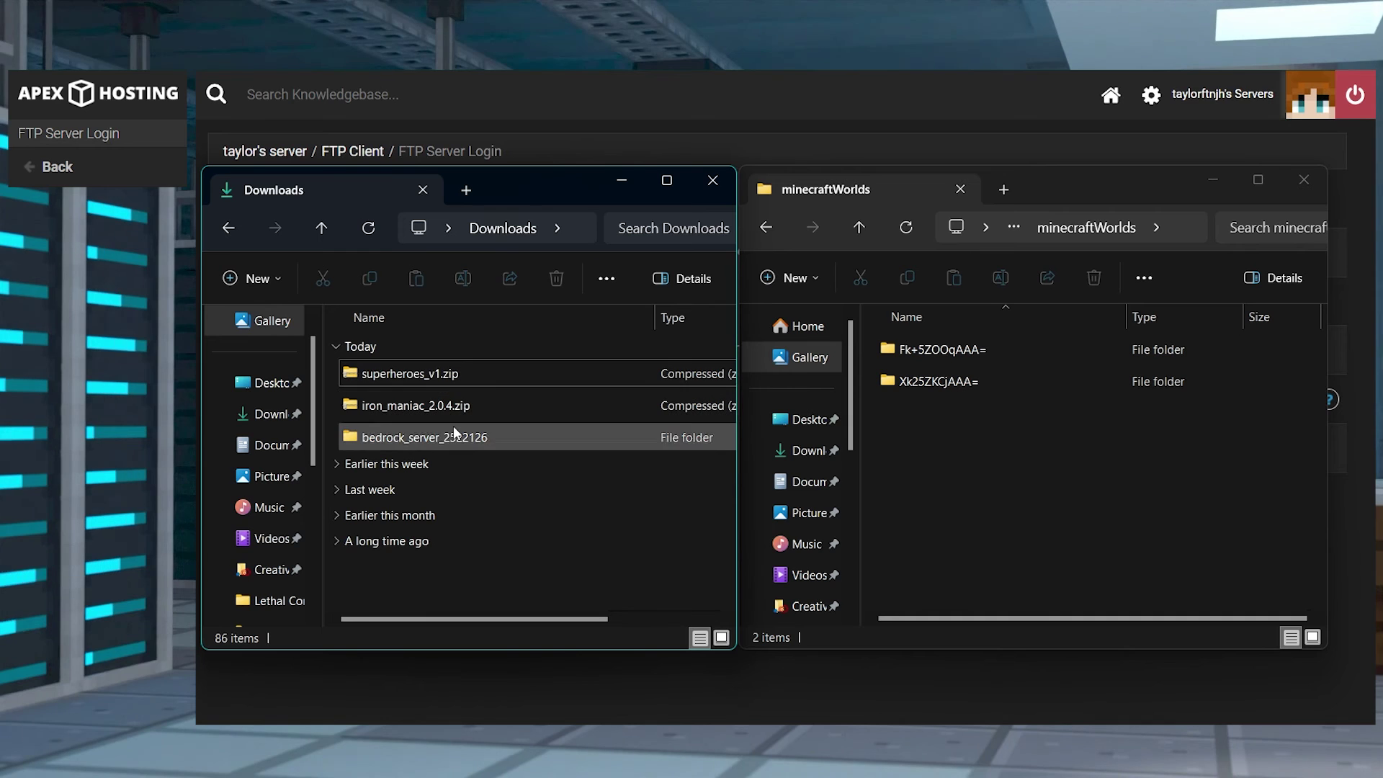
pyautogui.click(453, 431)
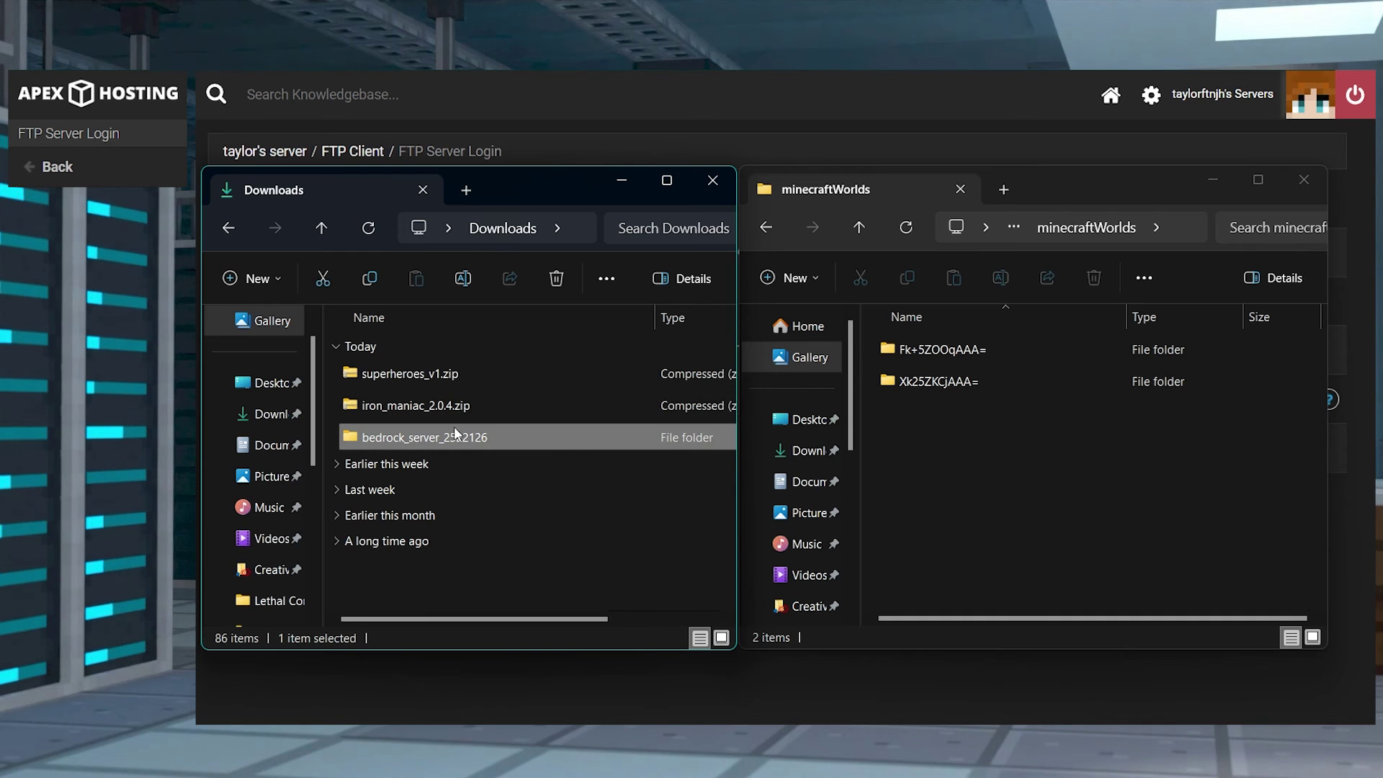
pyautogui.moveTo(474, 439); pyautogui.dragTo(1011, 476)
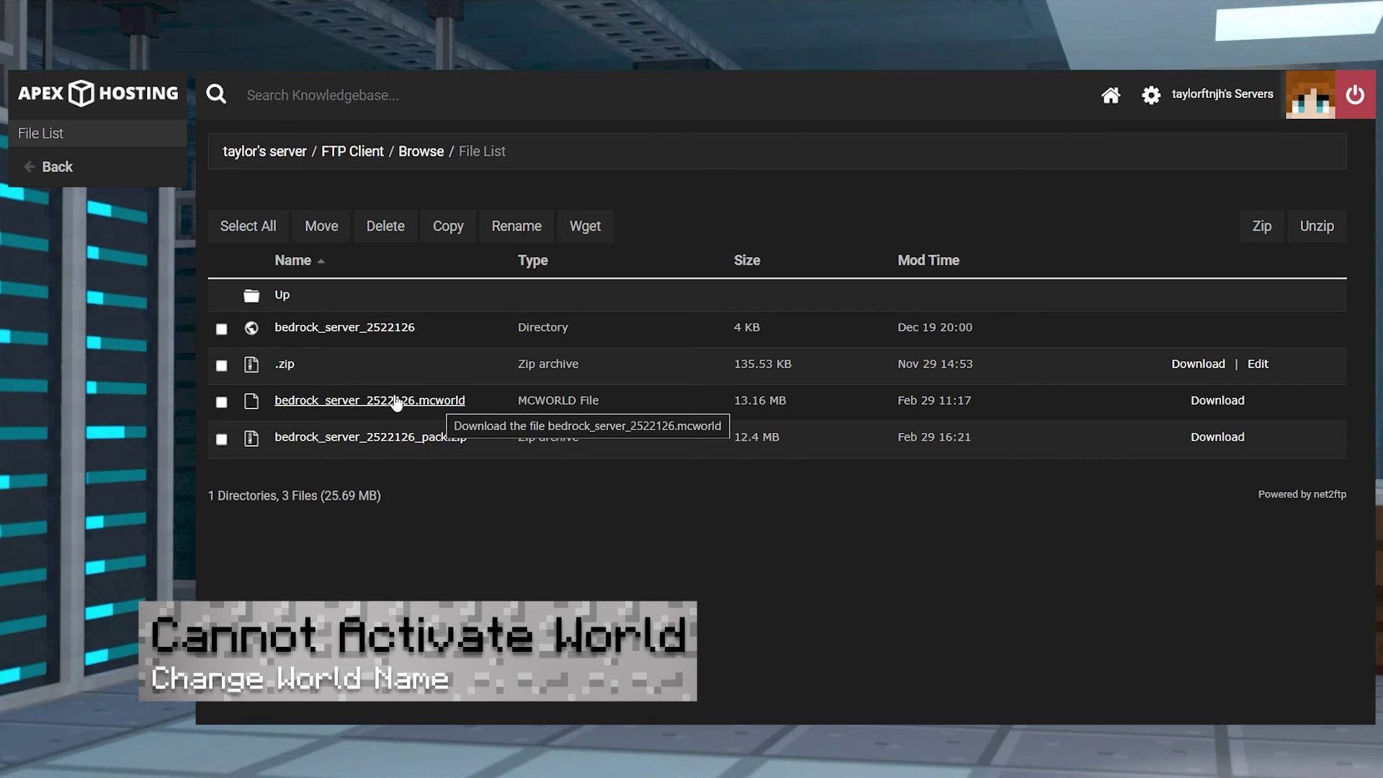
# Step: In the web FTP client's worlds folder, rename bedrock_server_2522126.mcworld to bedrock_server_2522126_pack.mcworld and return to the file list
pyautogui.click(222, 402)
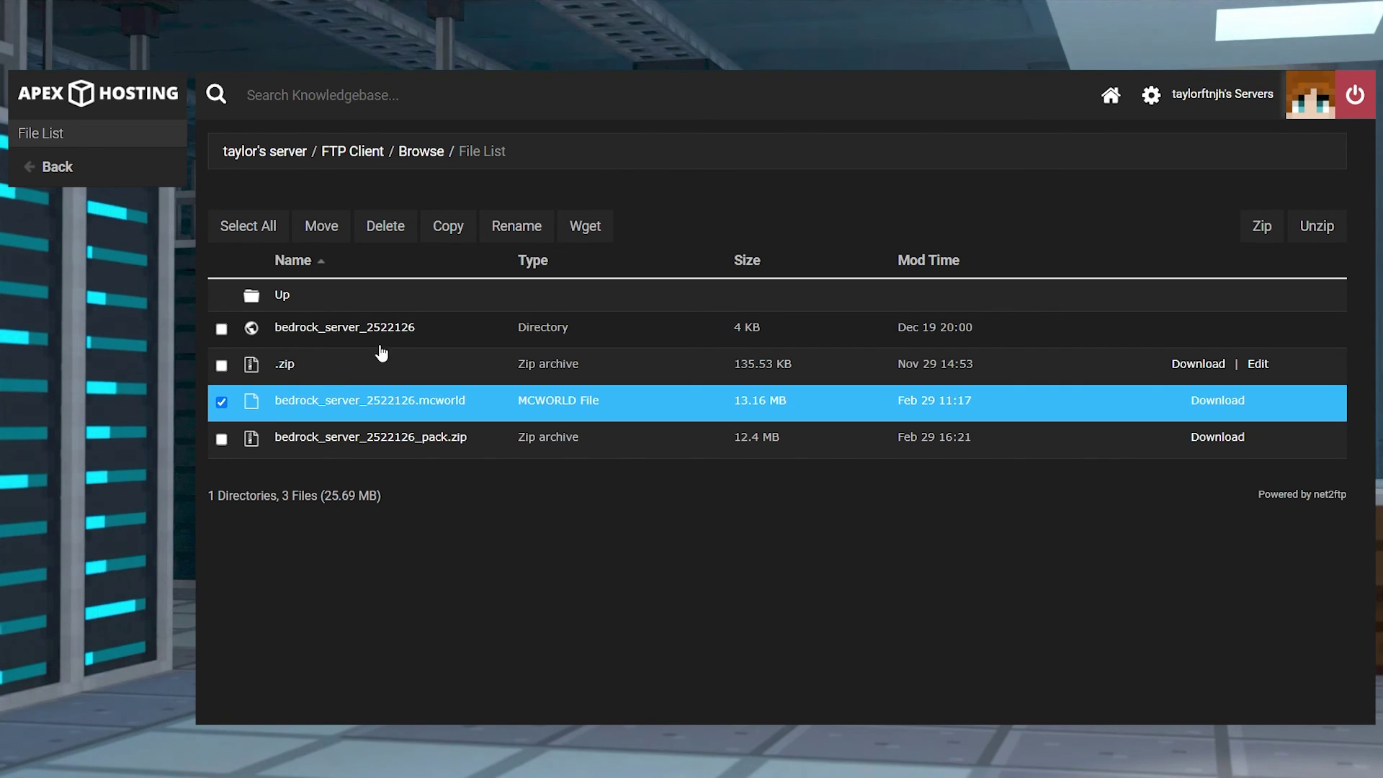
pyautogui.click(526, 220)
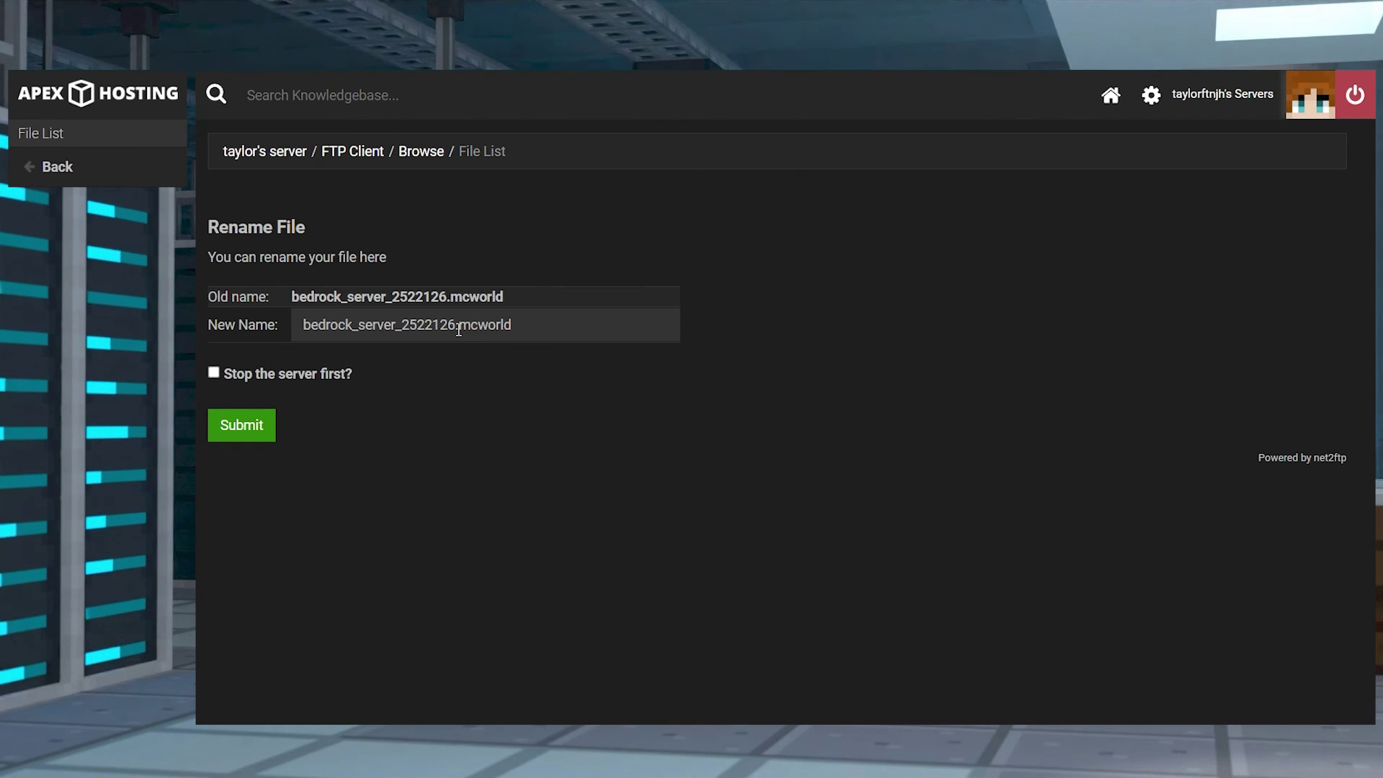
pyautogui.click(455, 328)
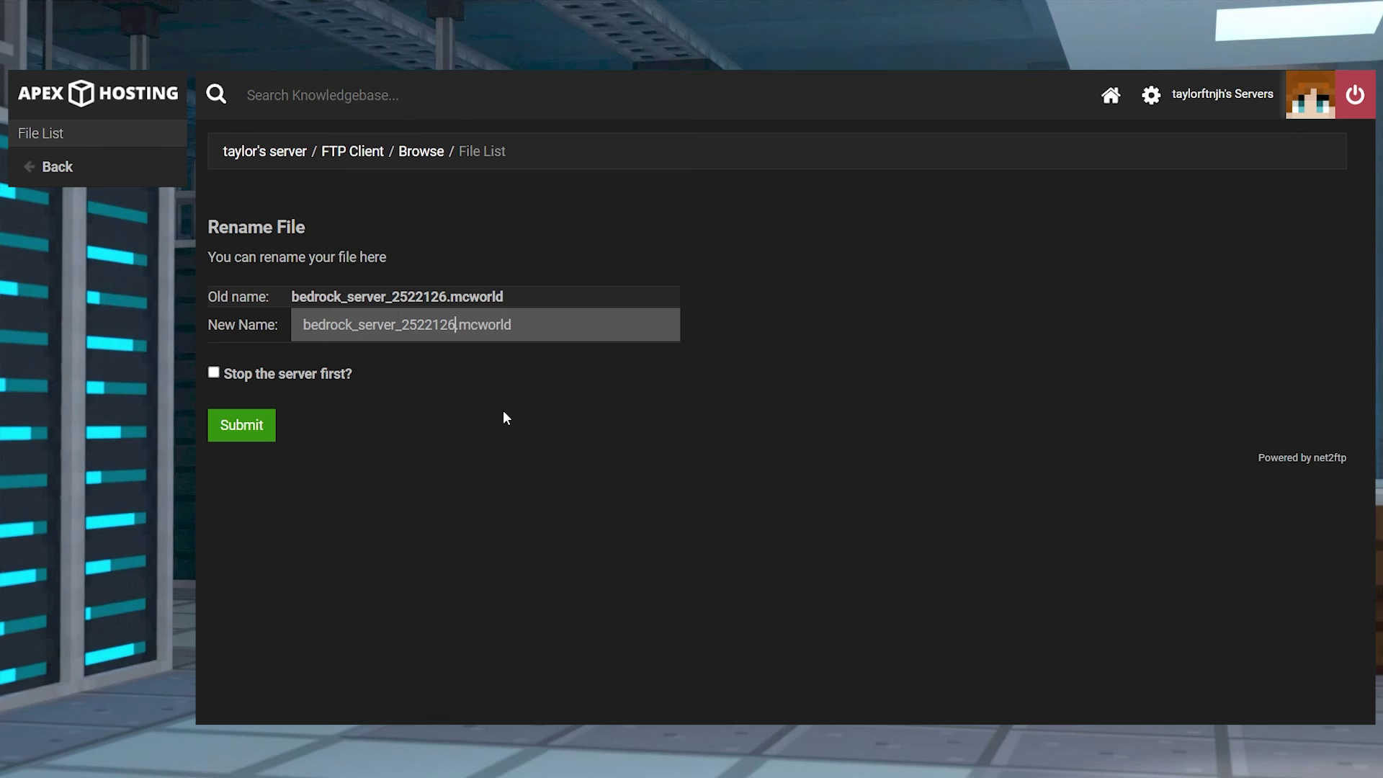
pyautogui.write('_paxd')
pyautogui.press('BackSpace')
pyautogui.press('BackSpace')
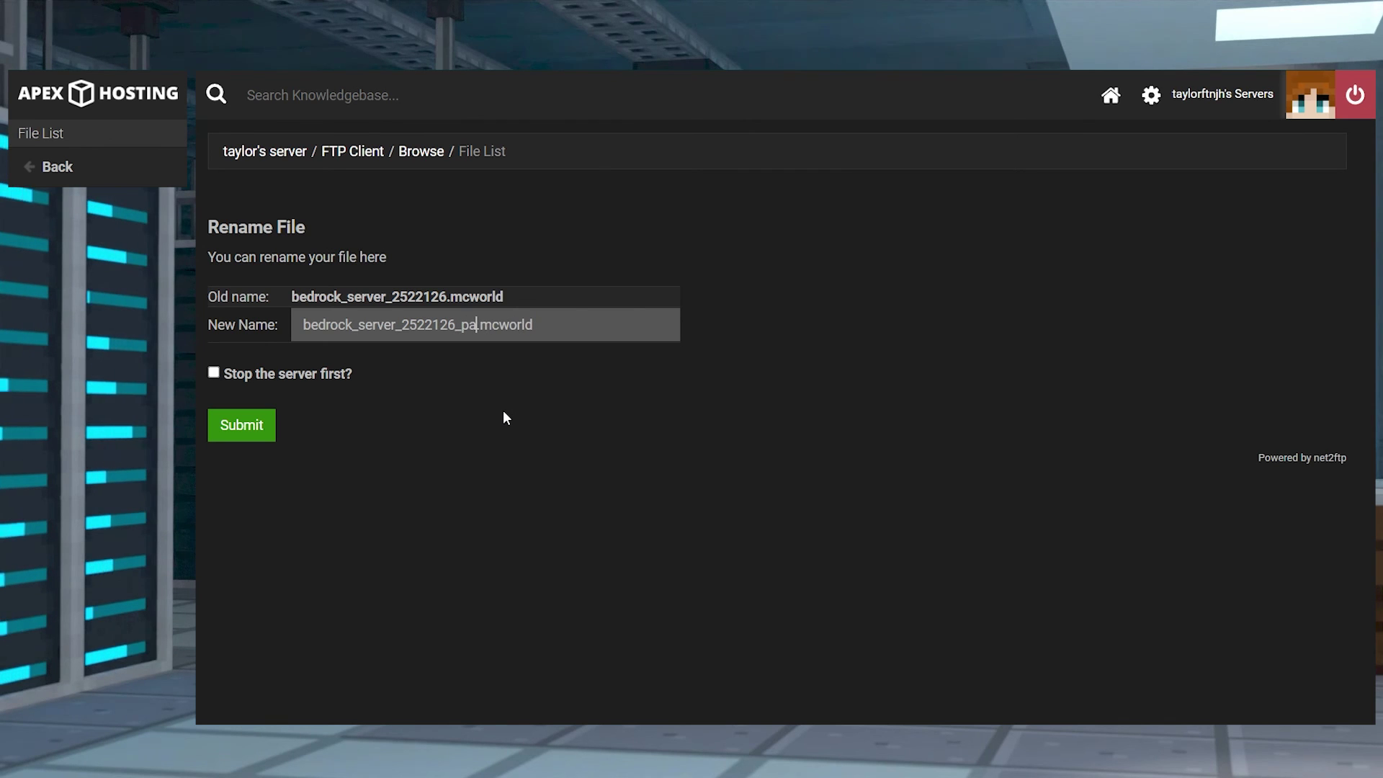
pyautogui.write('ck')
pyautogui.click(242, 424)
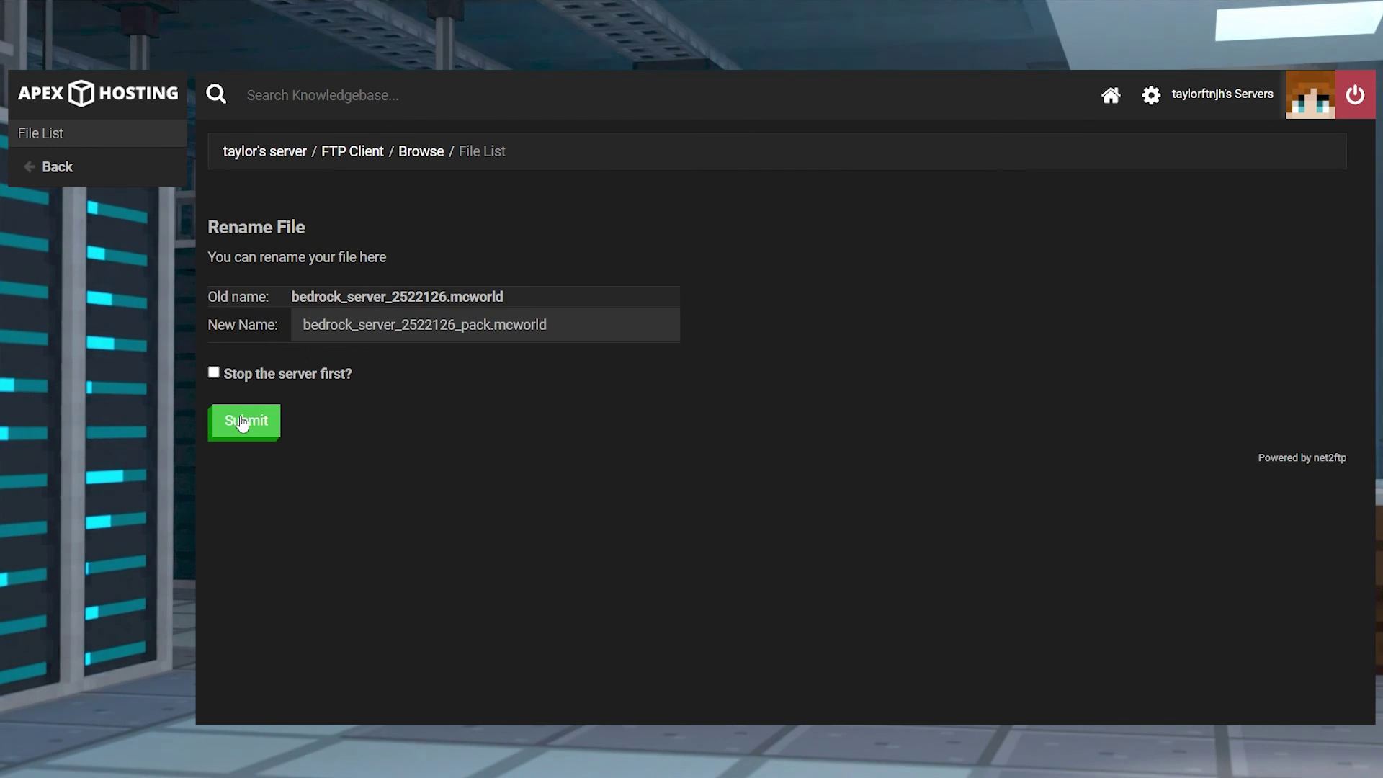
pyautogui.click(108, 163)
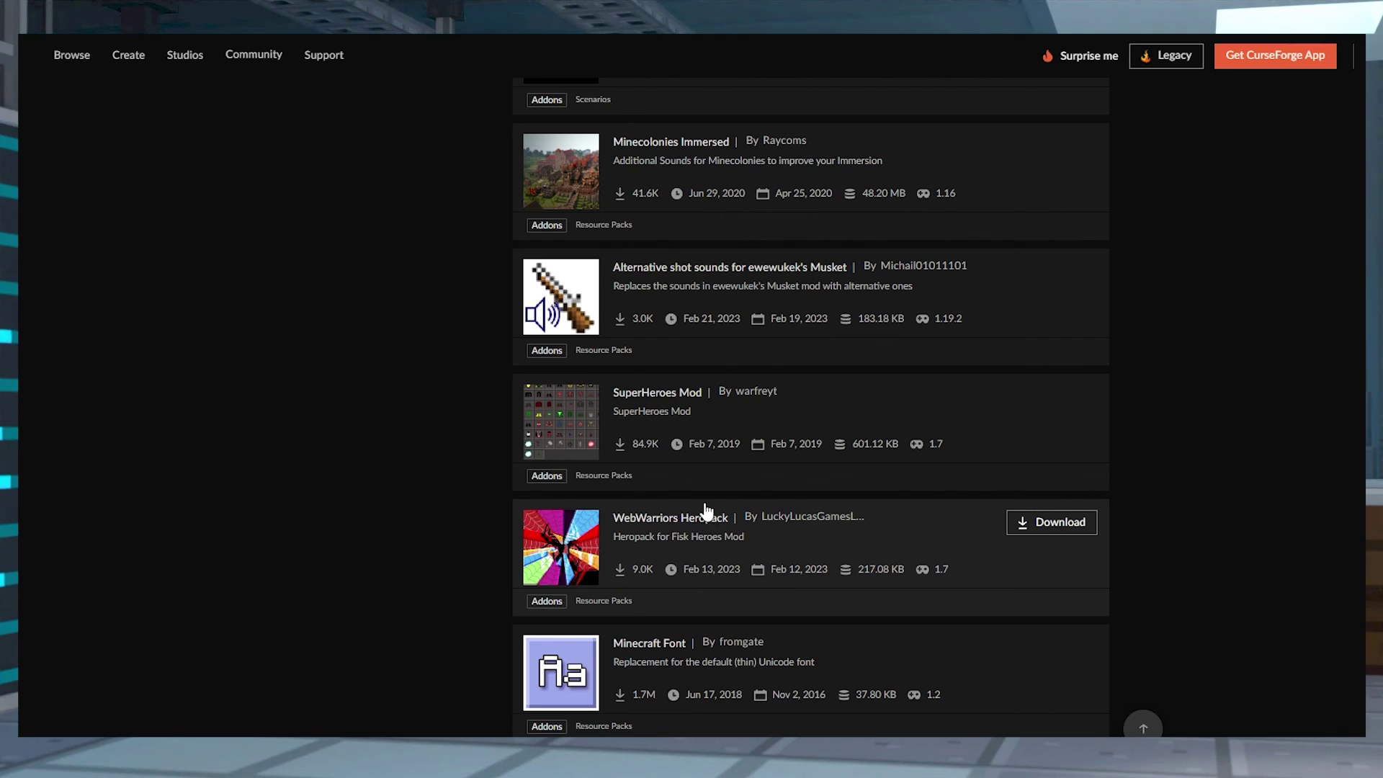
# Step: On CurseForge, examine the WebWarriors Heropack's description and installation requirements, and the page of the FiskHeroes mod linked there
pyautogui.click(707, 512)
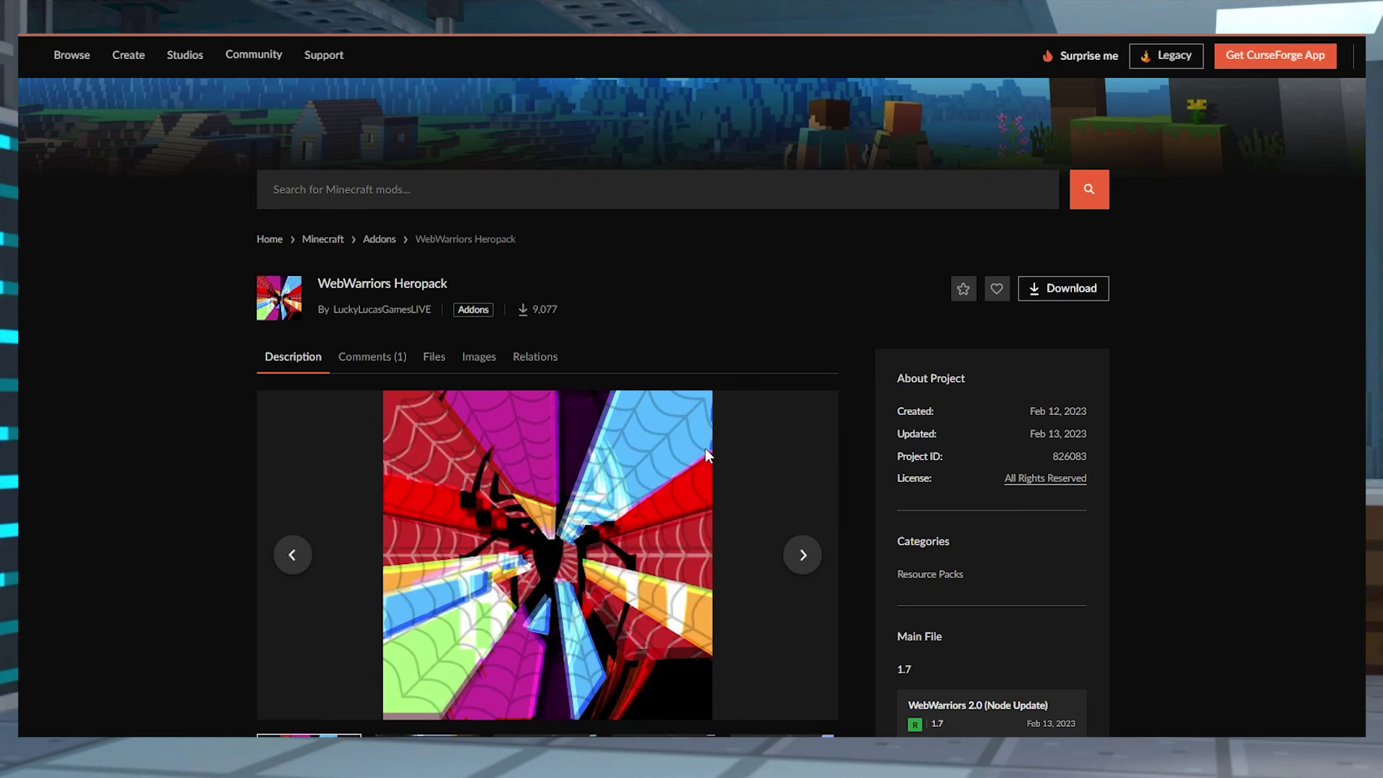
pyautogui.scroll(-5, 706, 448)
pyautogui.scroll(-5, 706, 448)
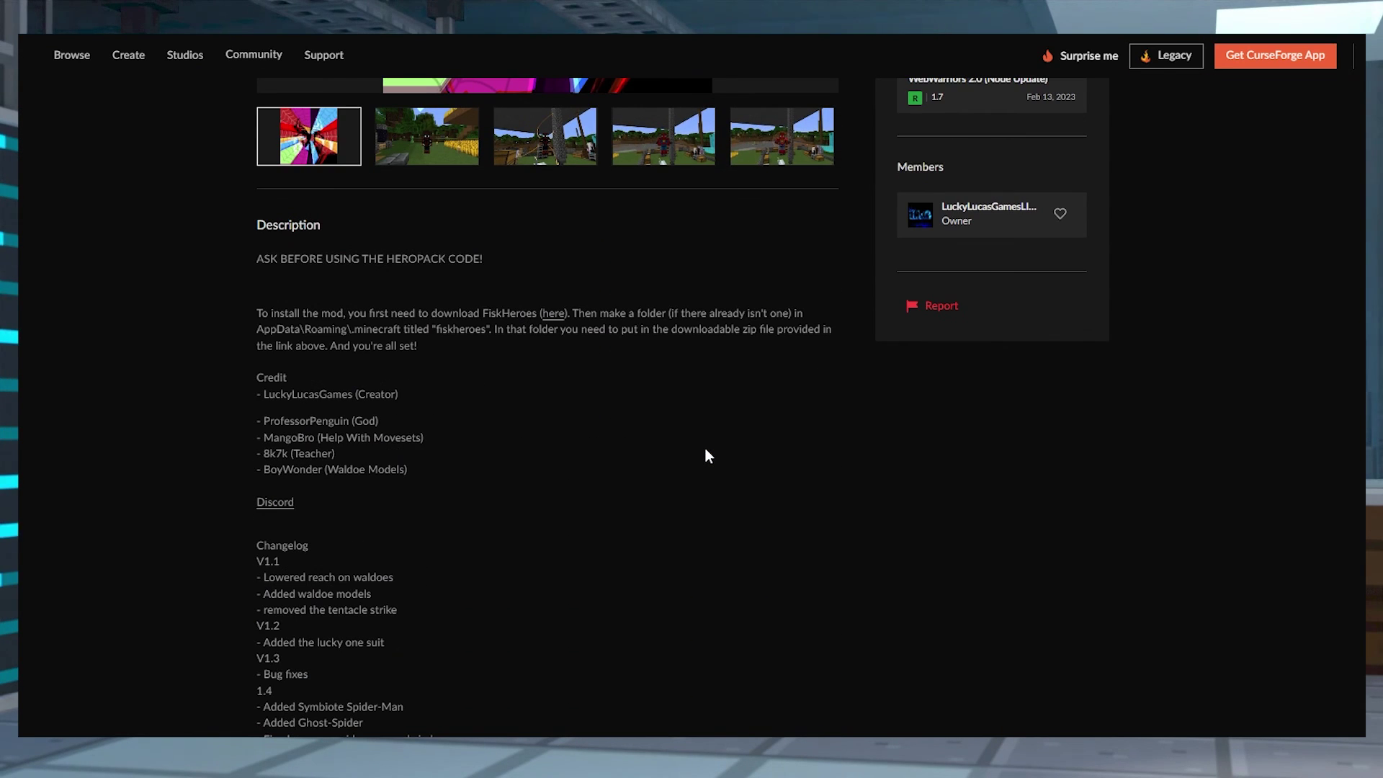
pyautogui.scroll(-4, 706, 448)
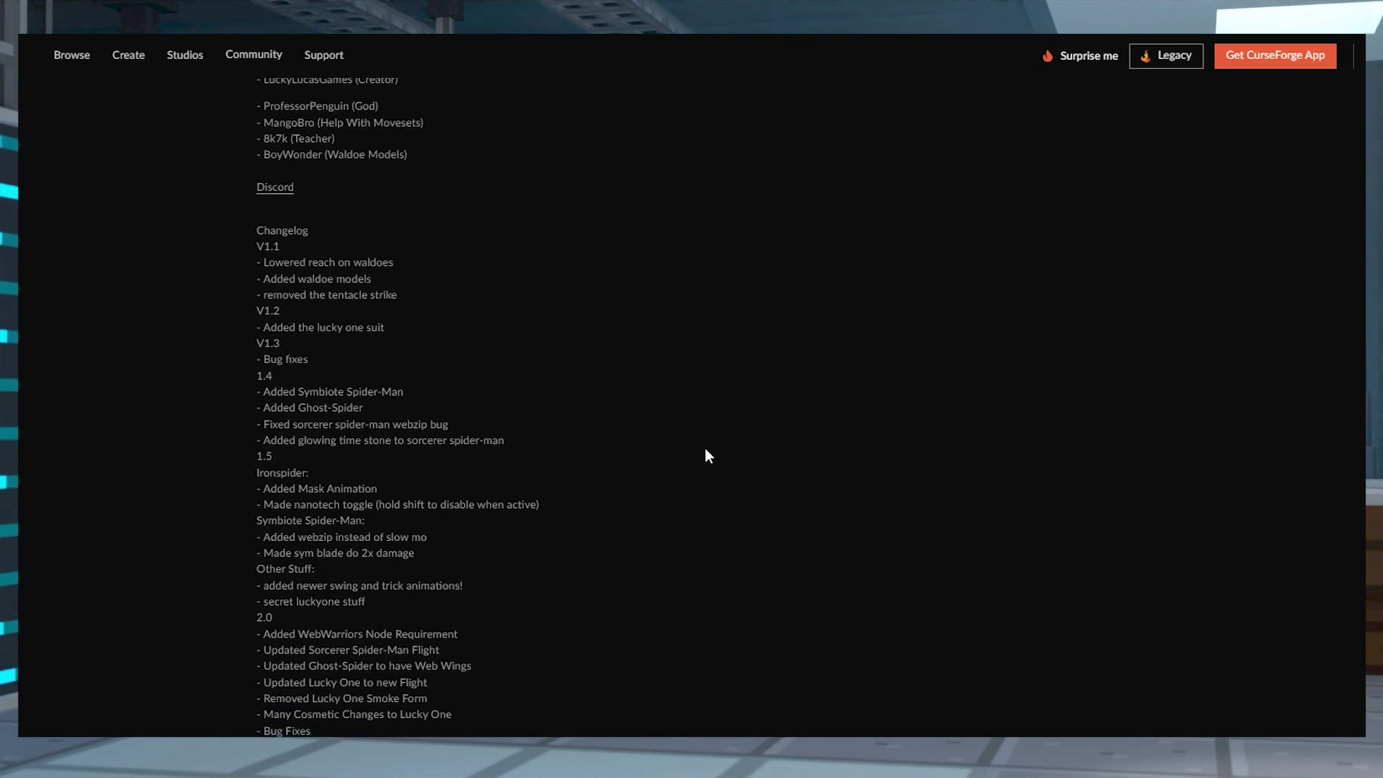
pyautogui.scroll(6, 706, 448)
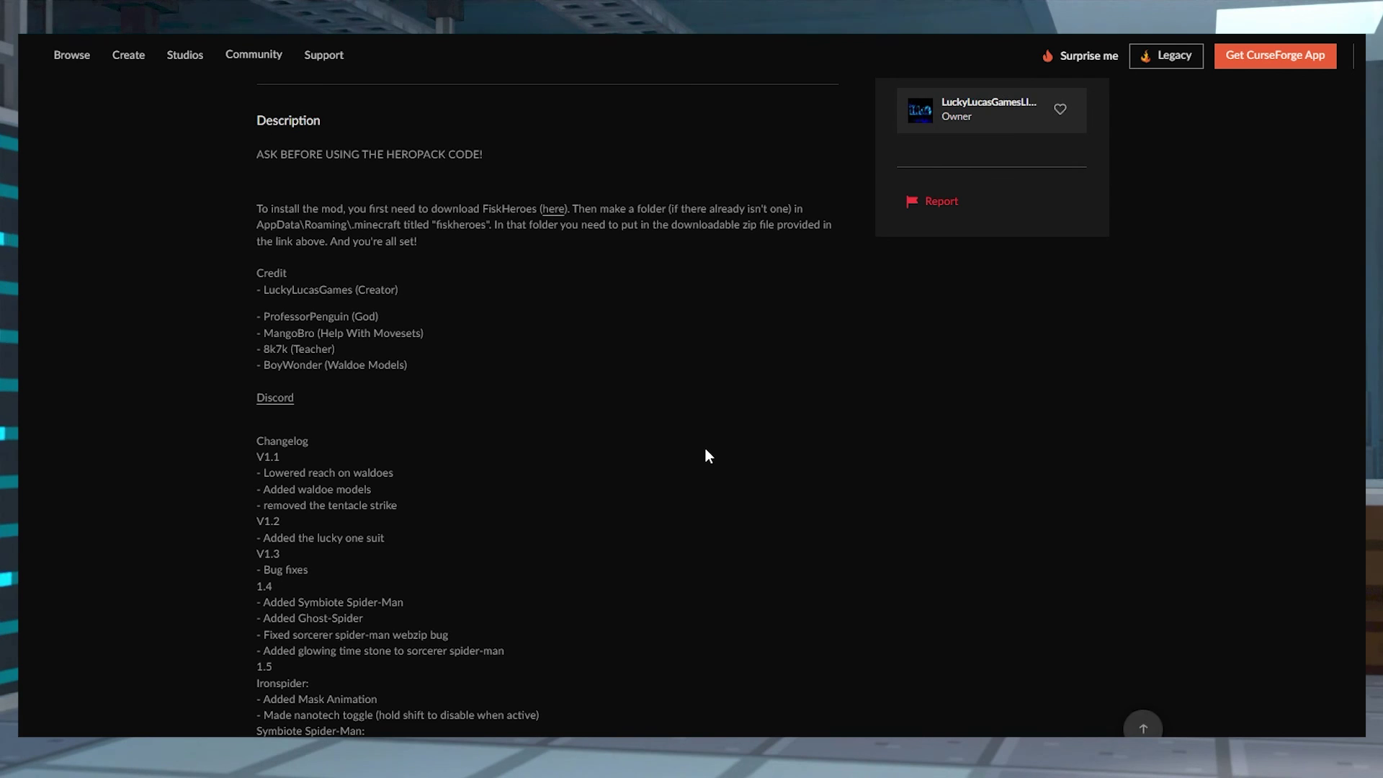
pyautogui.scroll(3, 706, 456)
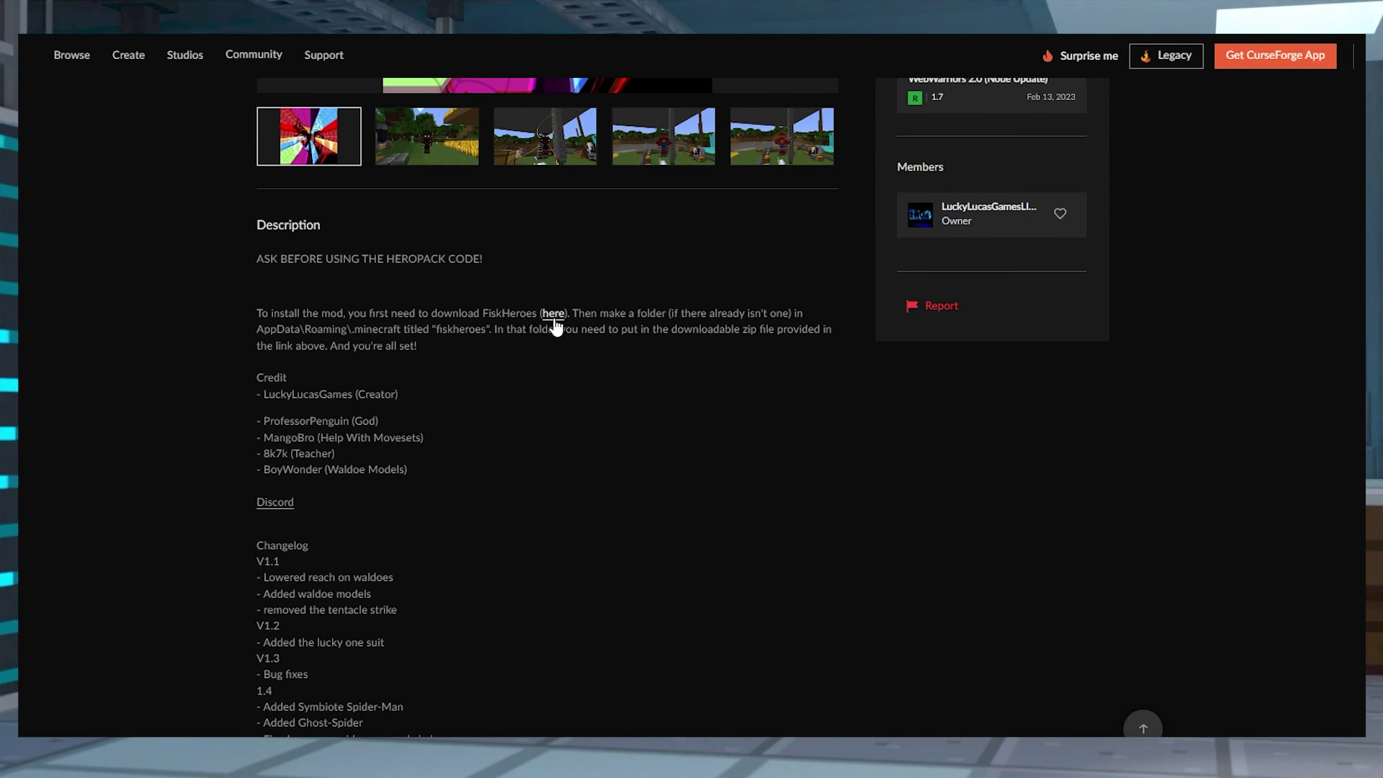
pyautogui.click(554, 319)
pyautogui.scroll(-6, 695, 395)
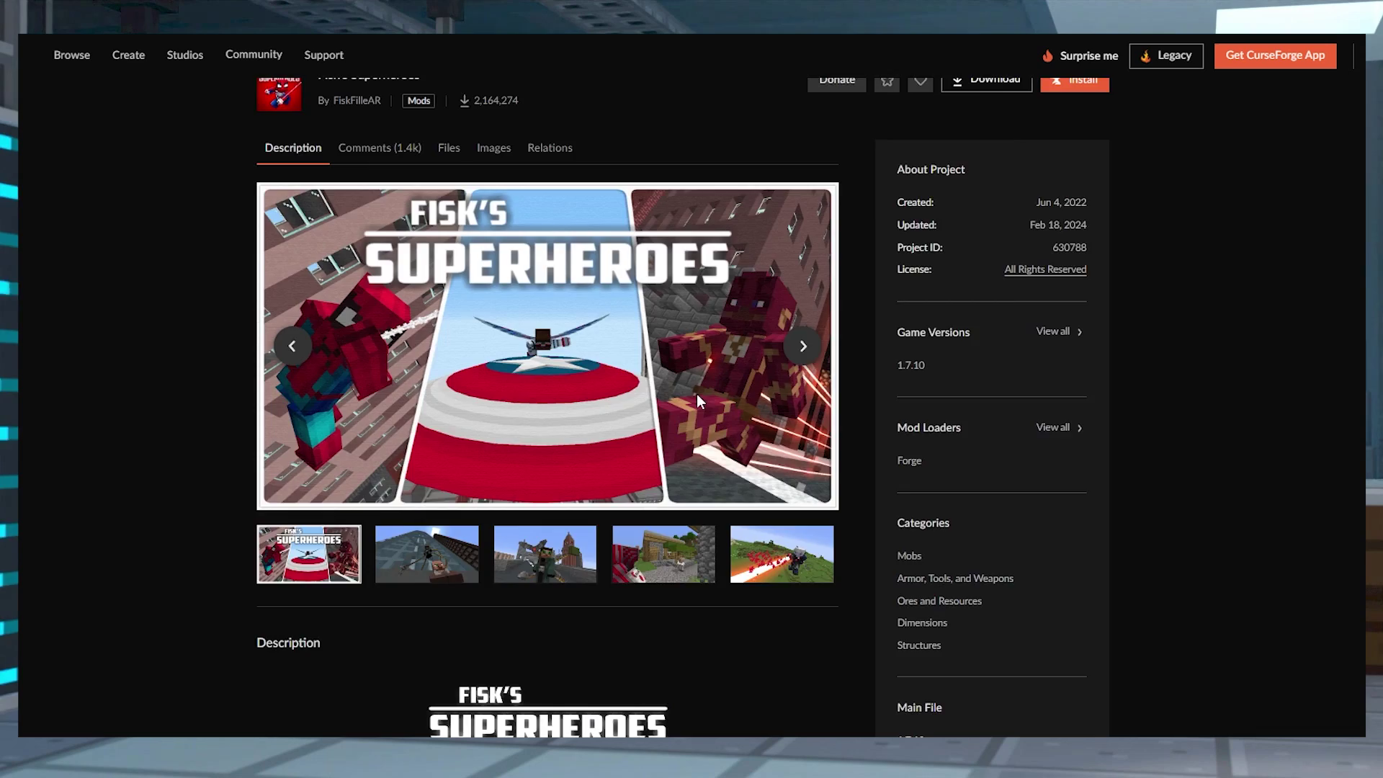
pyautogui.scroll(-7, 697, 401)
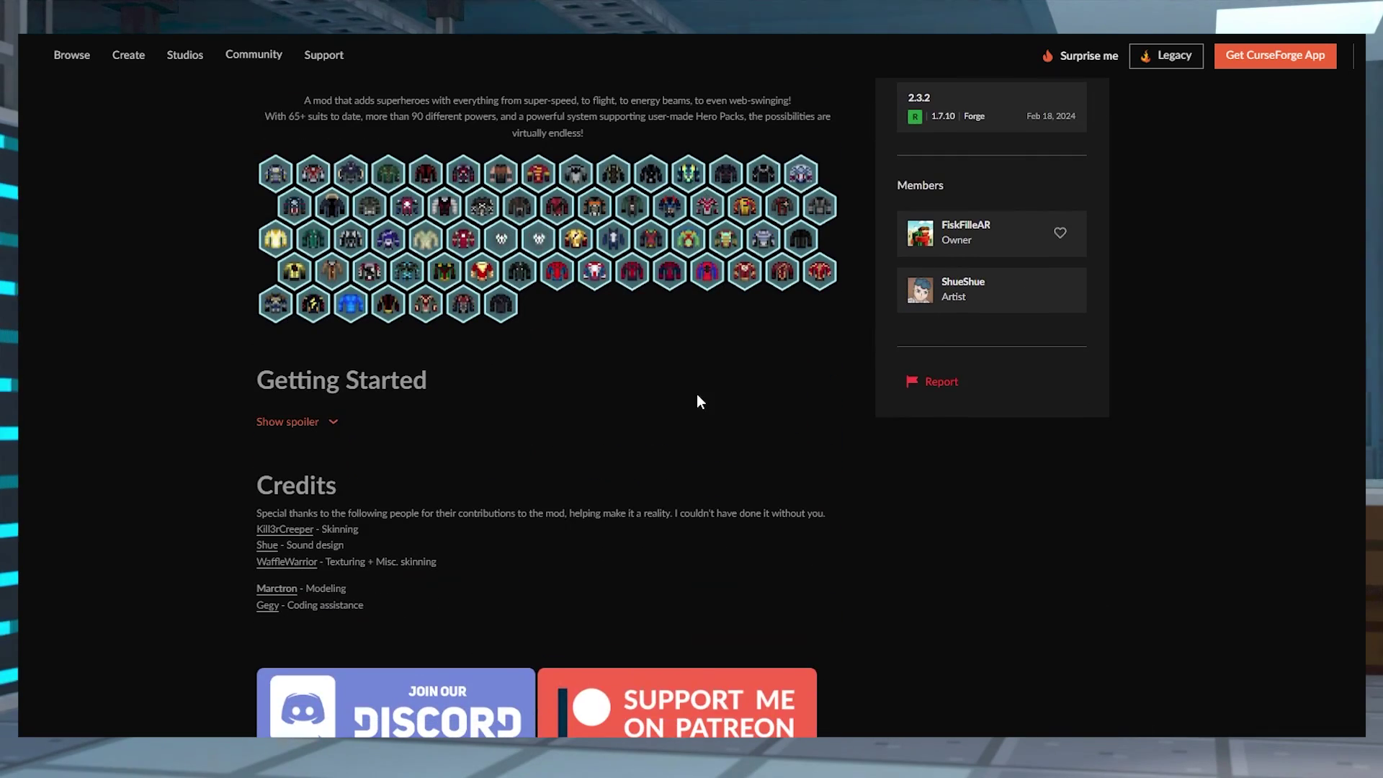